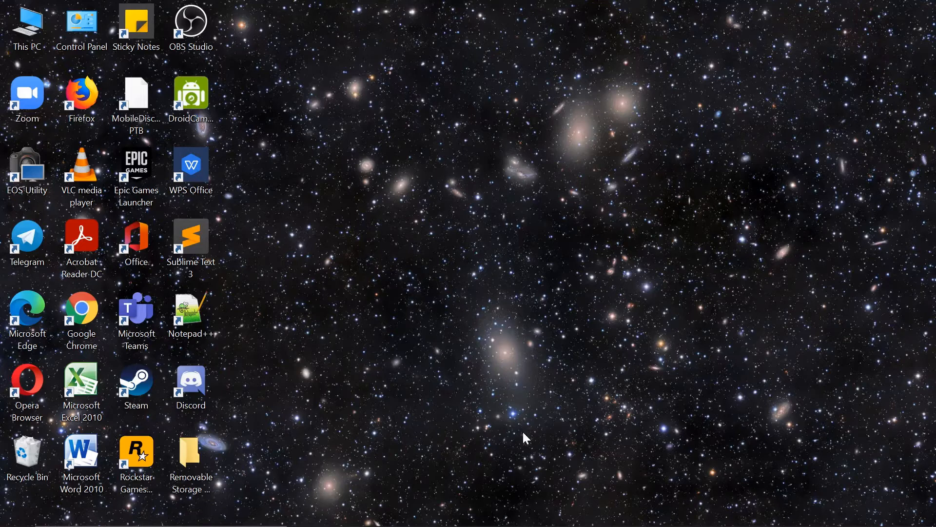
Step: Start the Apache and MySQL services in XAMPP Control Panel, then bring up Chrome
mouse_move(542, 522)
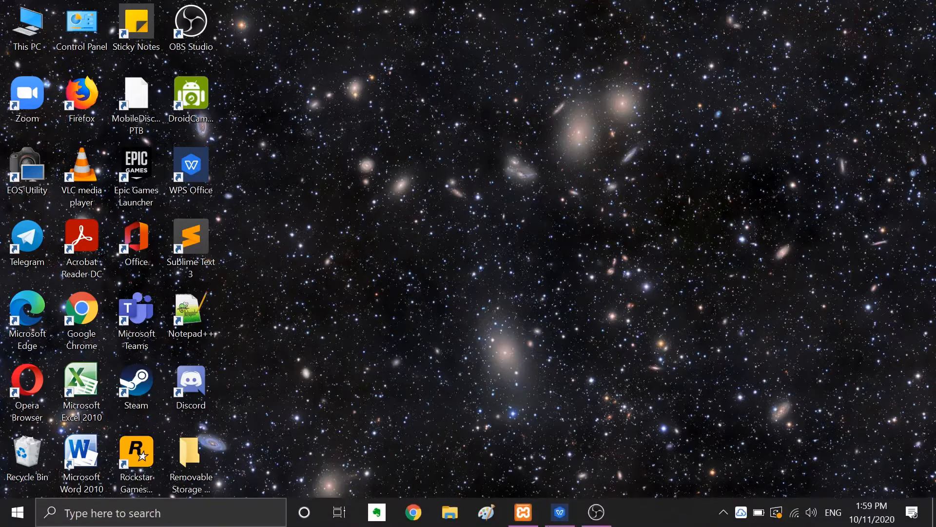
left_click(524, 512)
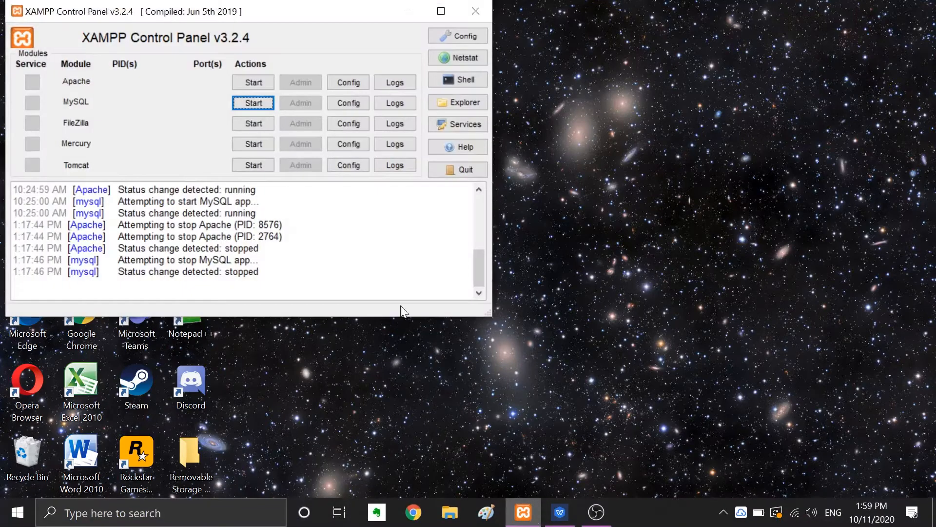
left_click(247, 84)
left_click(251, 103)
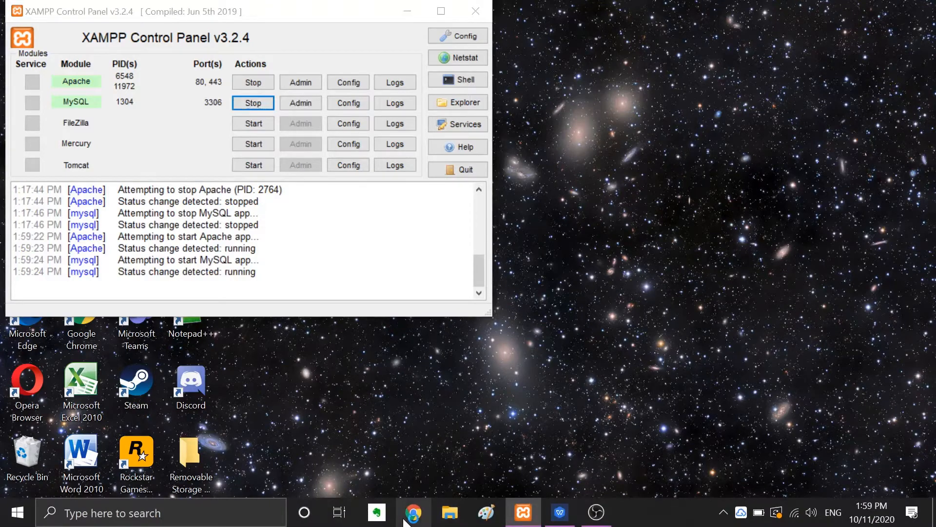
left_click(407, 518)
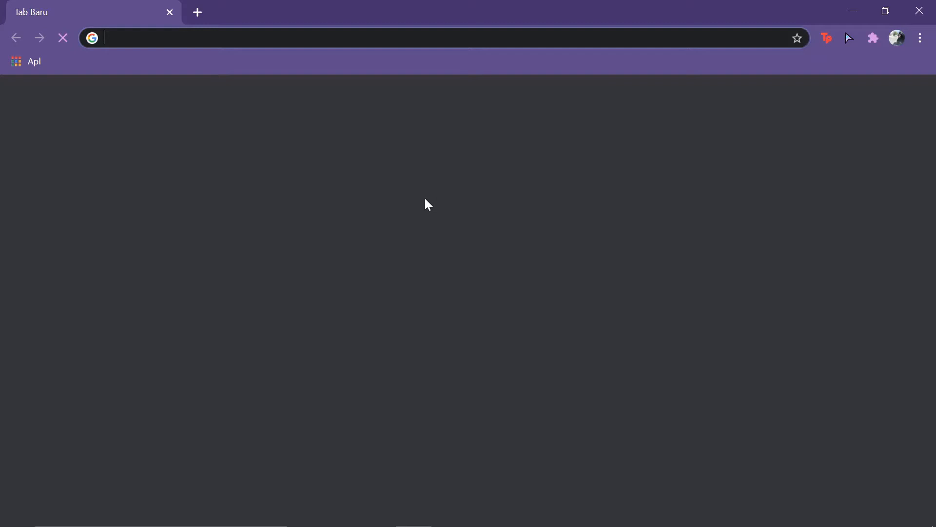
Step: Load localhost/drupal in Chrome, then switch to the Book1 KTP field-plan spreadsheet
type("localhost/drupal")
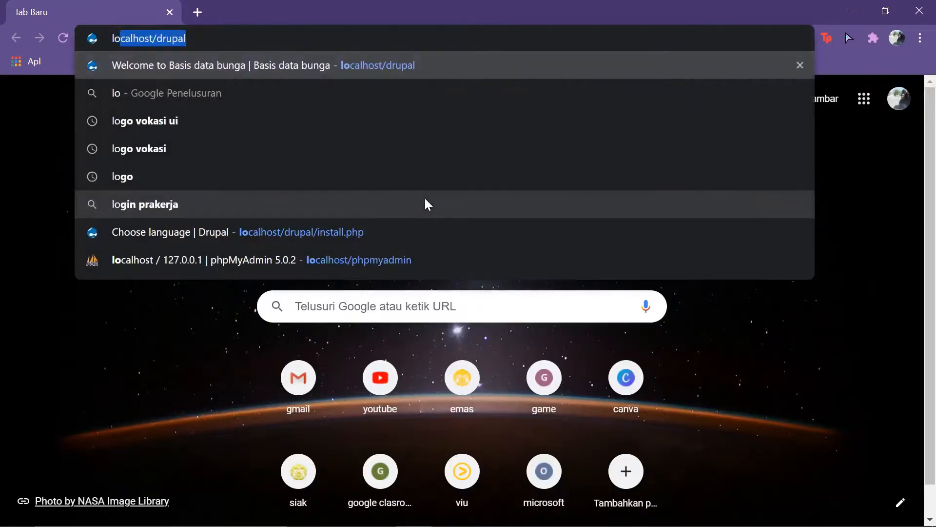
key("Return")
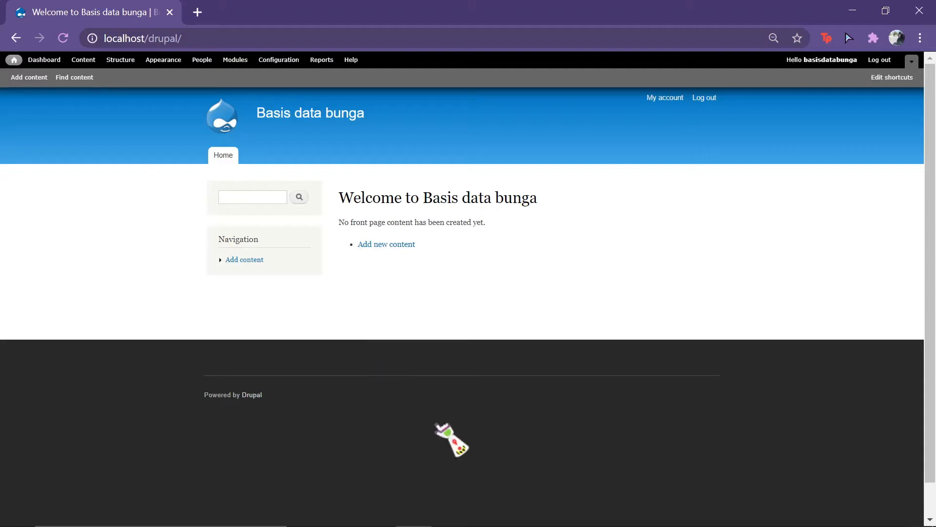
mouse_move(518, 523)
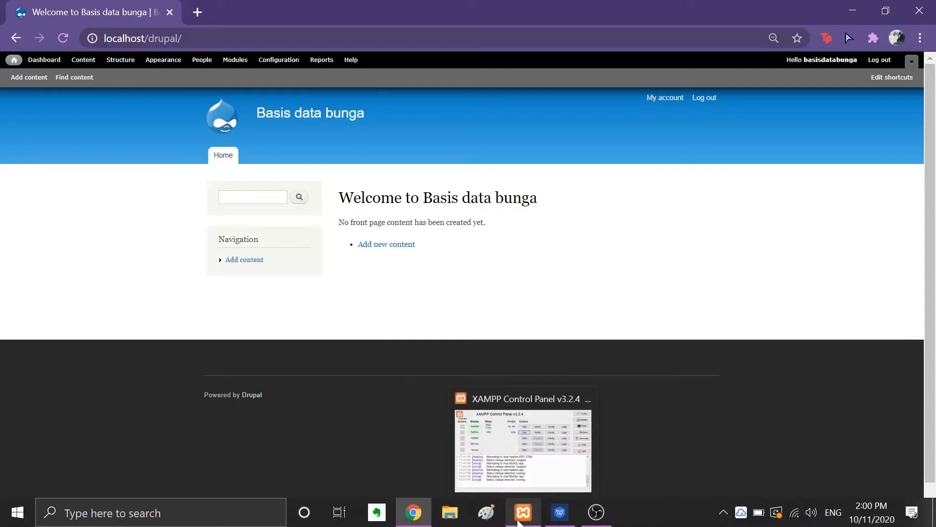
left_click(562, 522)
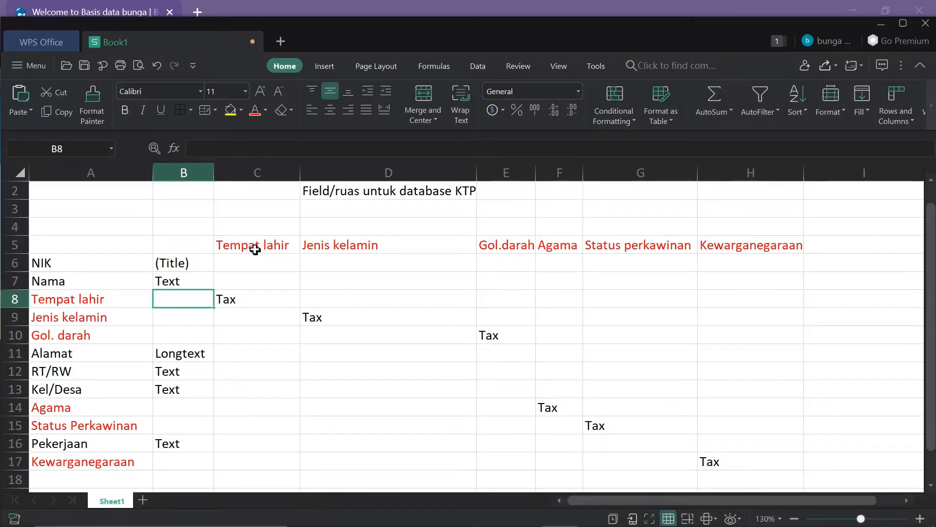
Step: Step through the KTP field list from NIK down to Pekerjaan
left_click(86, 256)
key("Down")
key("Down")
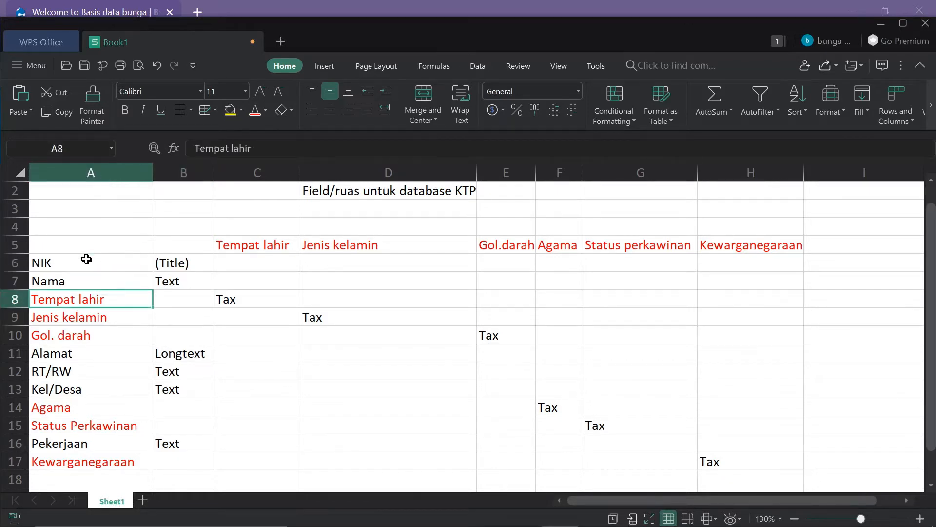
key("Down")
key("Down")
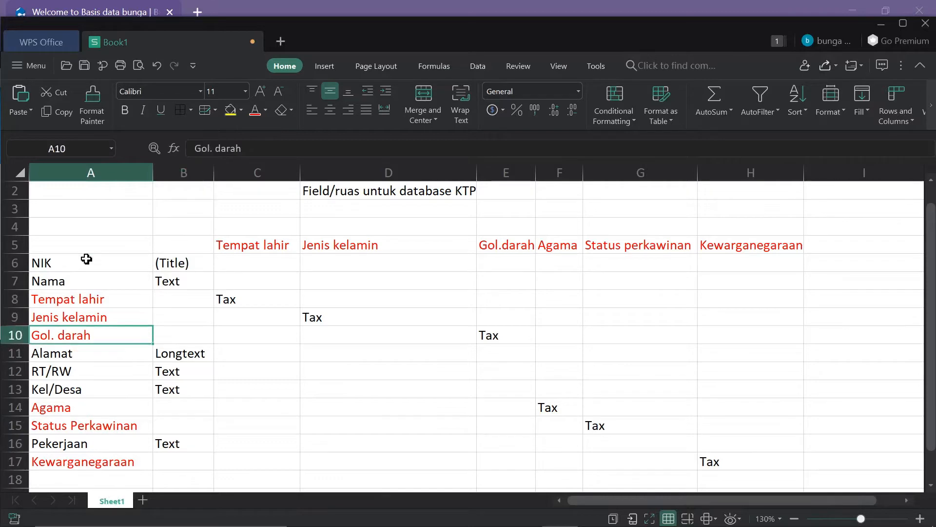
key("Down")
key("Down")
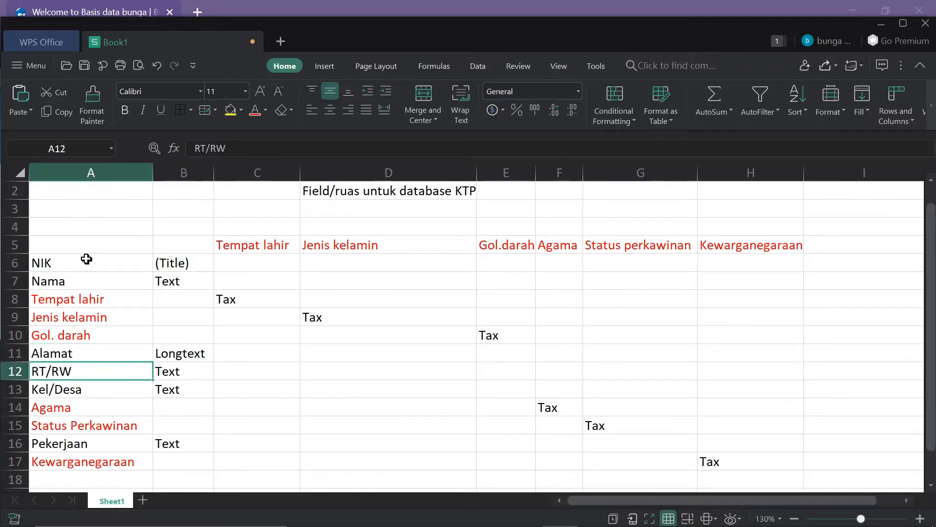
key("Down")
key("Down")
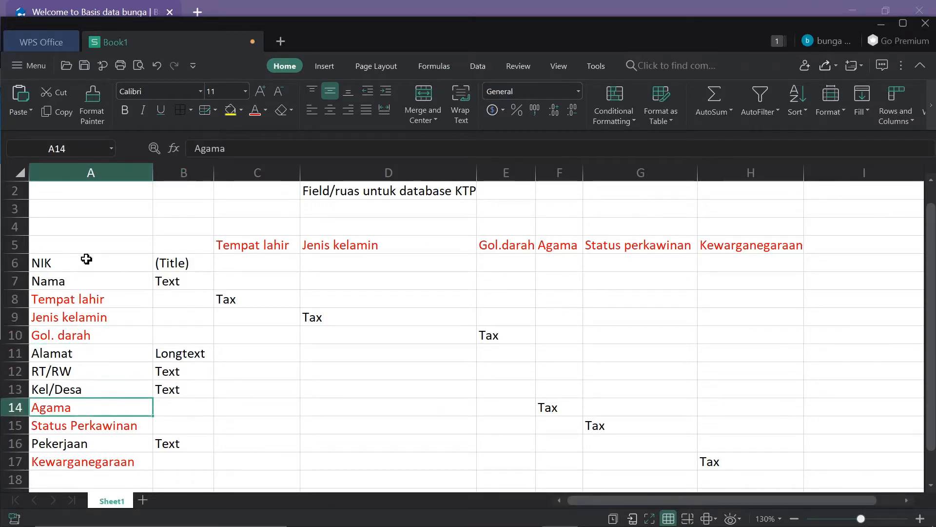
key("Down")
key("Down")
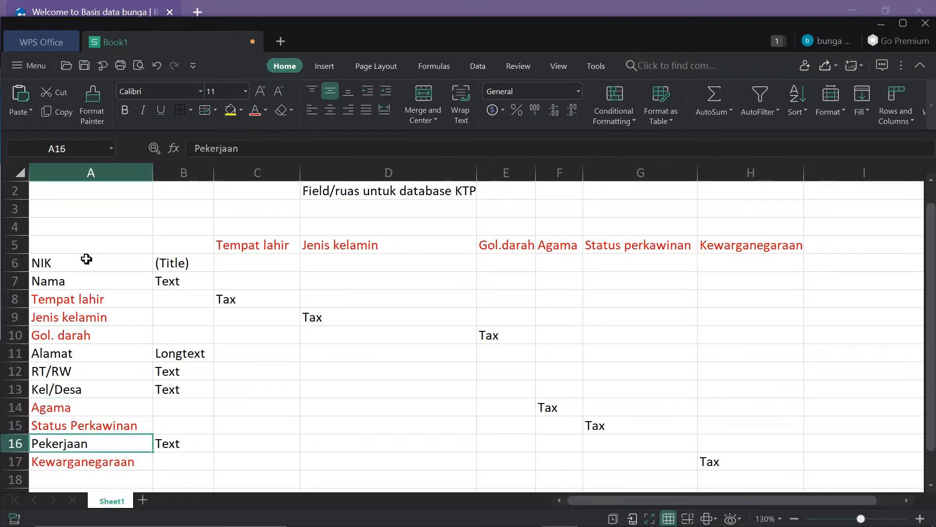
key("Down")
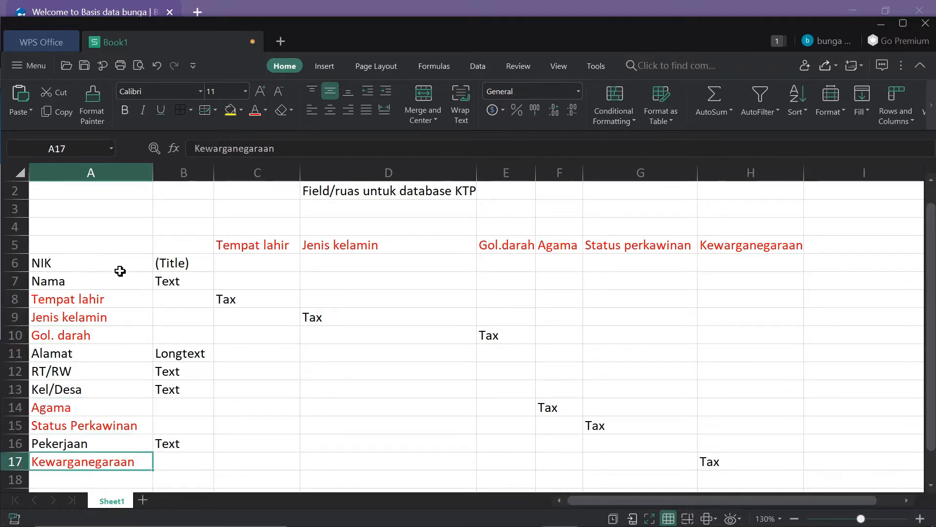
left_click(105, 243)
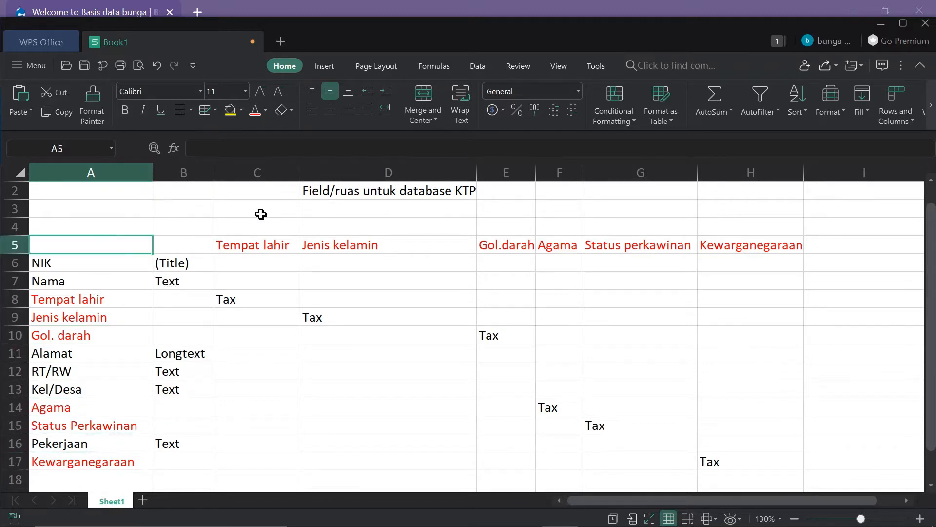
Step: Enter the note 'normalisasi database' in cell D3 under the title
left_click(361, 214)
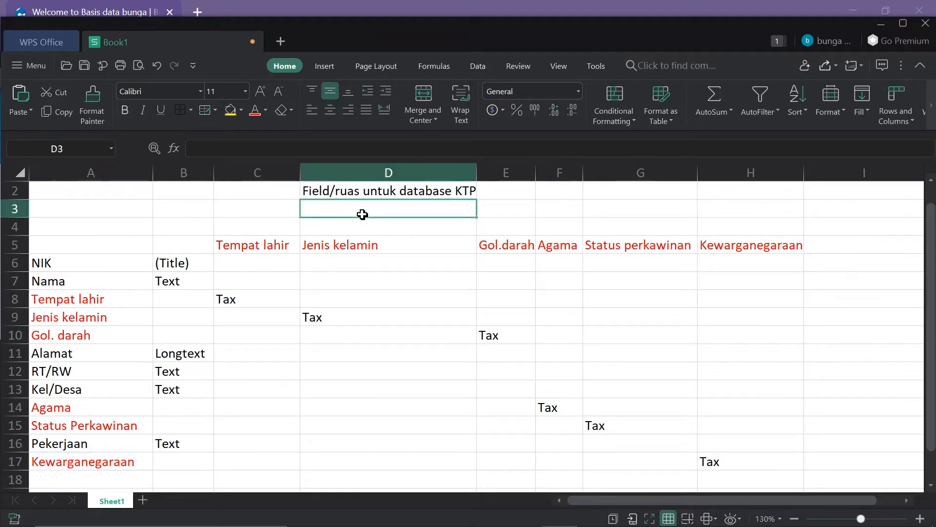
type("narmal")
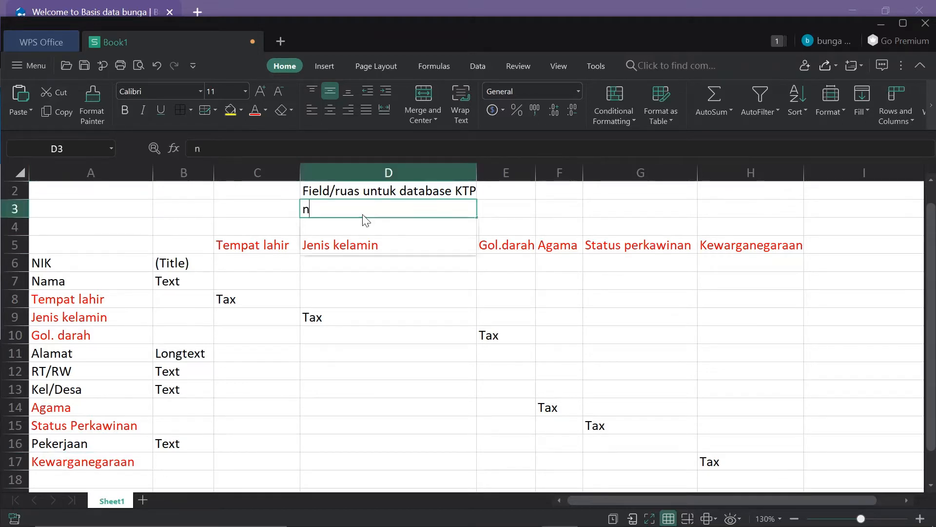
key("BackSpace")
key("BackSpace")
key("BackSpace")
key("BackSpace")
key("BackSpace")
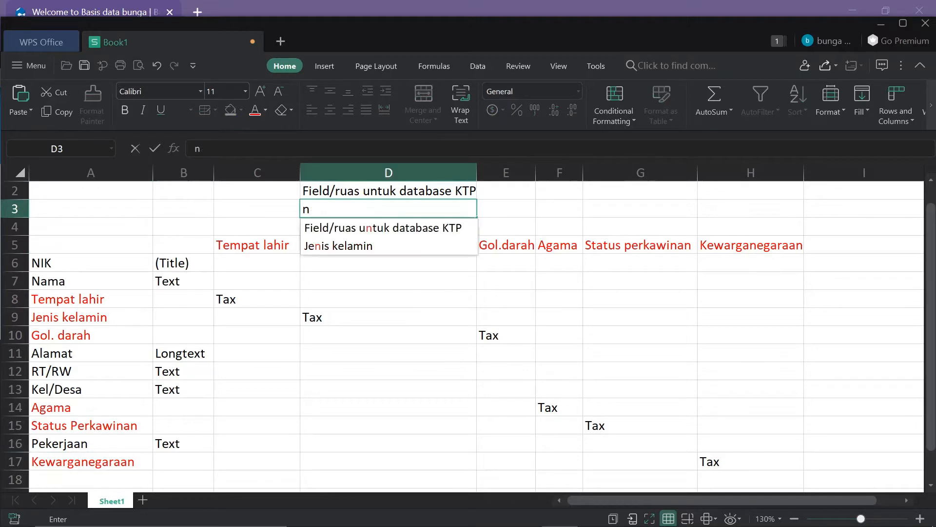
type("ormalisa")
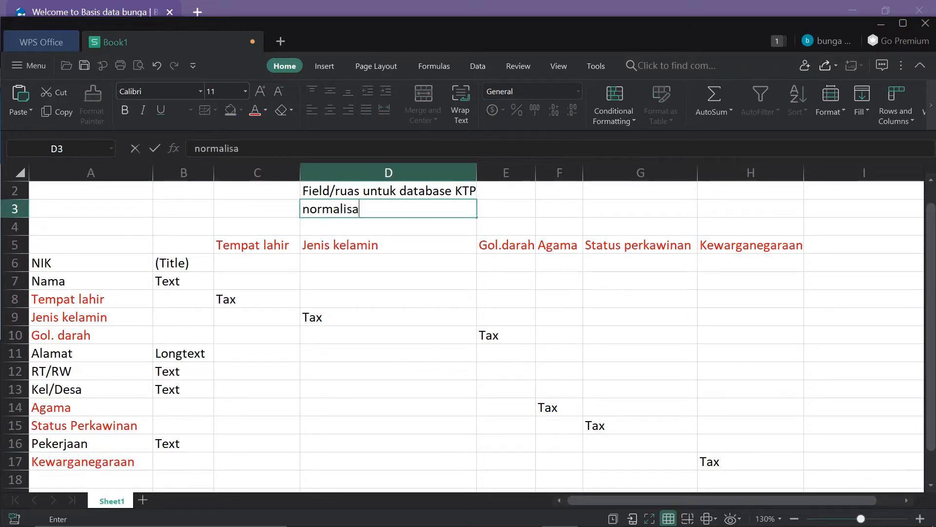
type("si database")
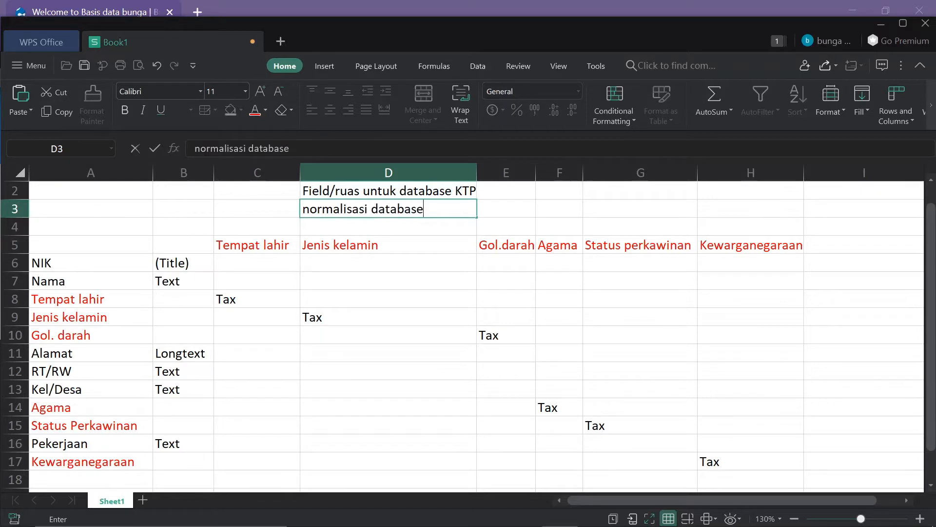
key("Return")
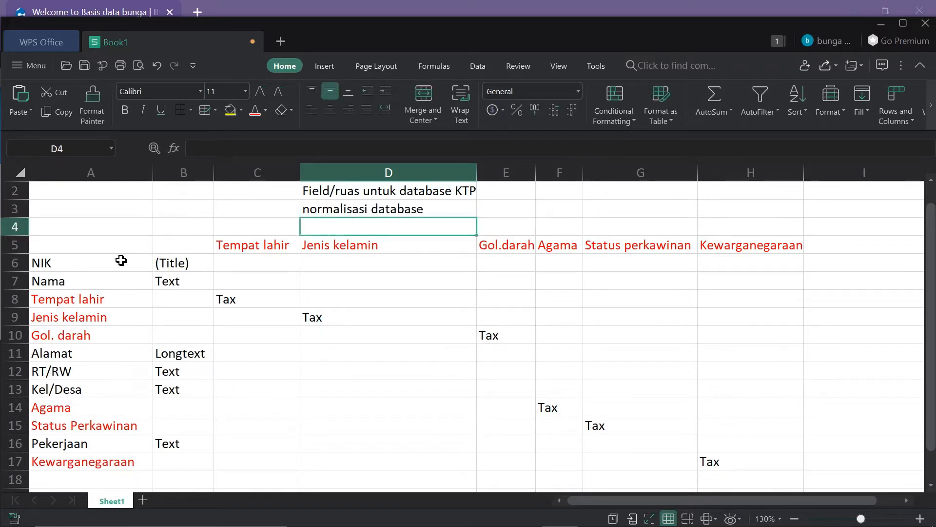
left_click(106, 262)
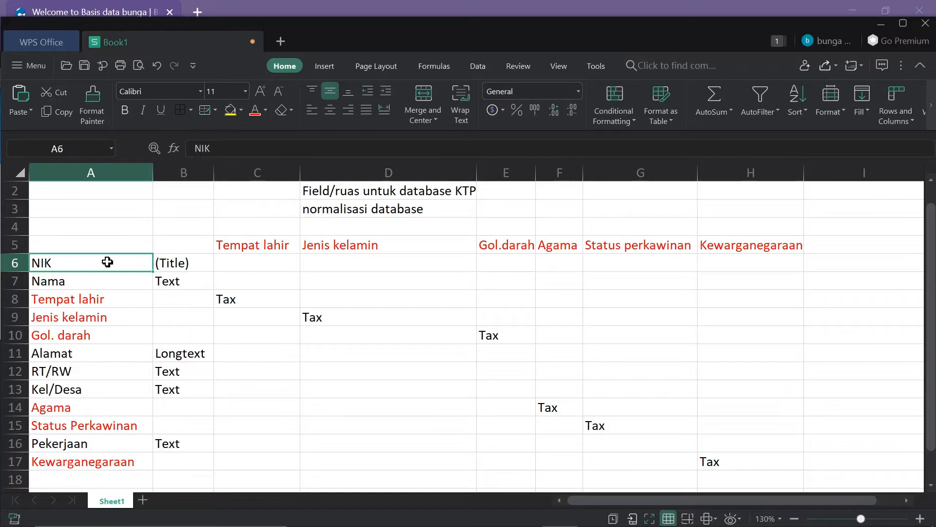
Step: Review the Nama and Tempat lahir fields and the row-5 headings through Kewarganegaraan
key("Down")
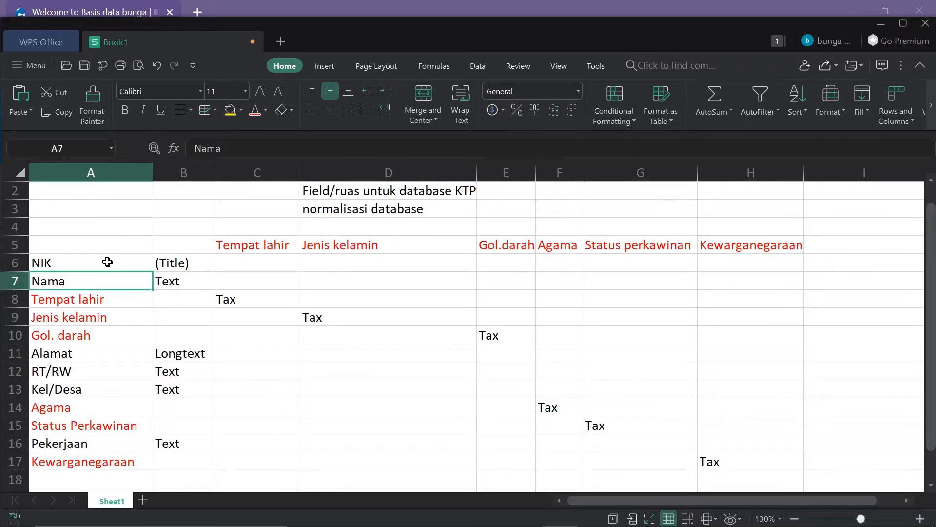
key("Down")
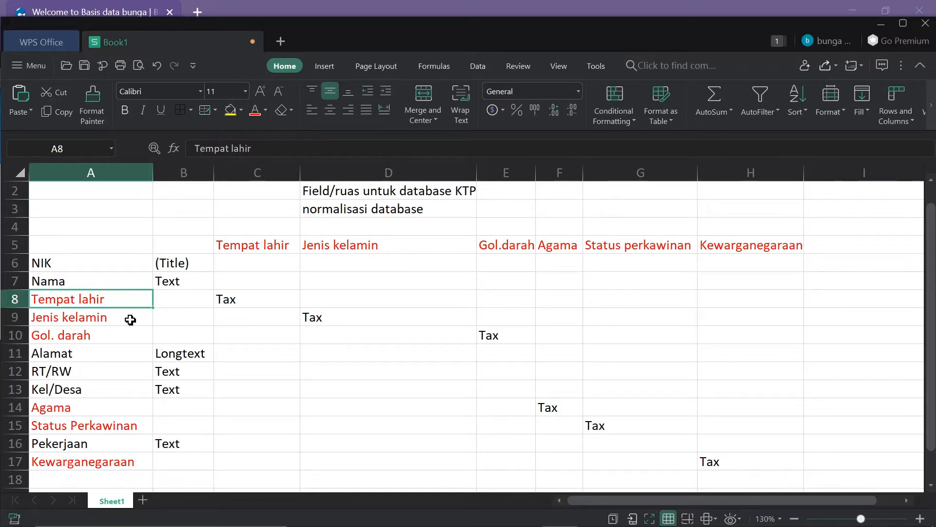
left_click(252, 252)
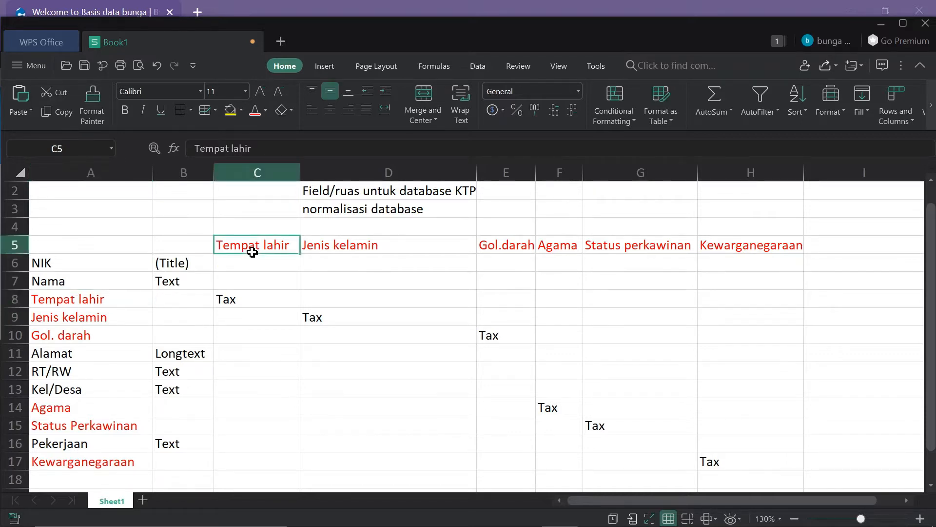
key("Right")
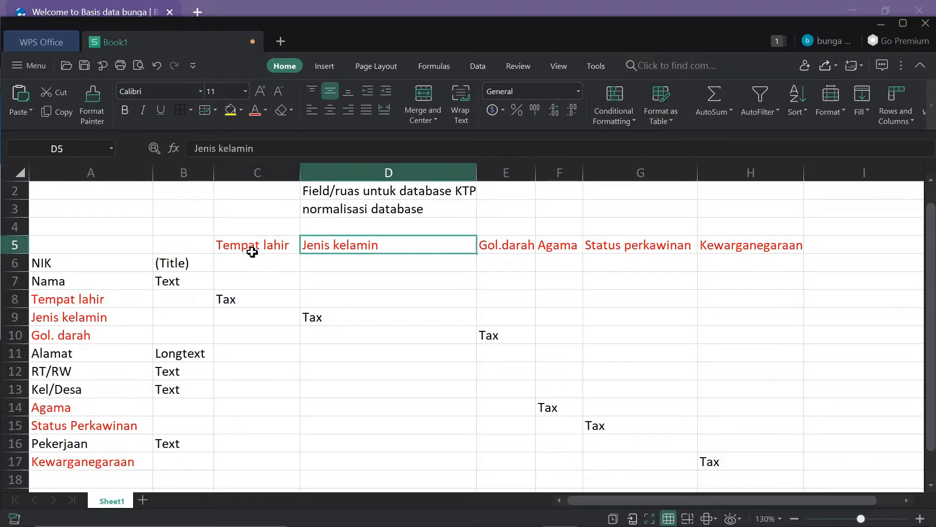
key("Right")
key("Right")
key("Right")
key("Right")
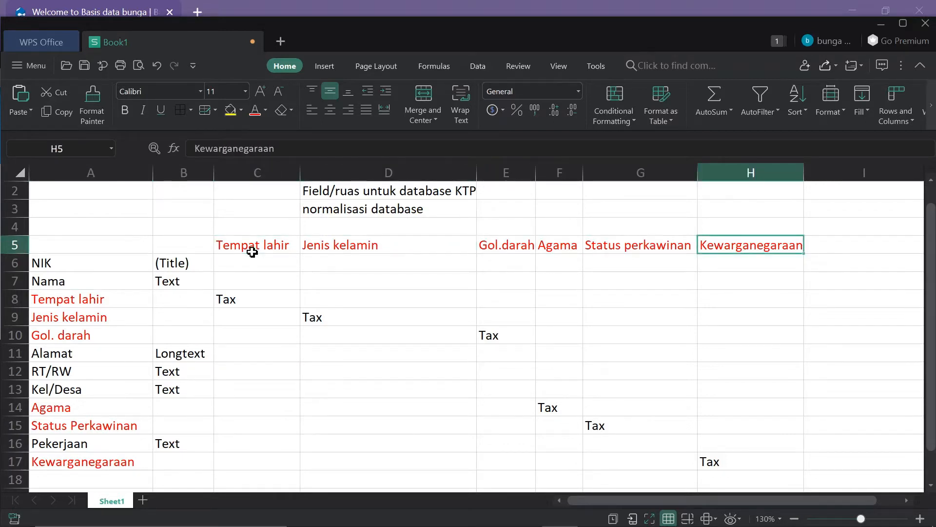
left_click(252, 252)
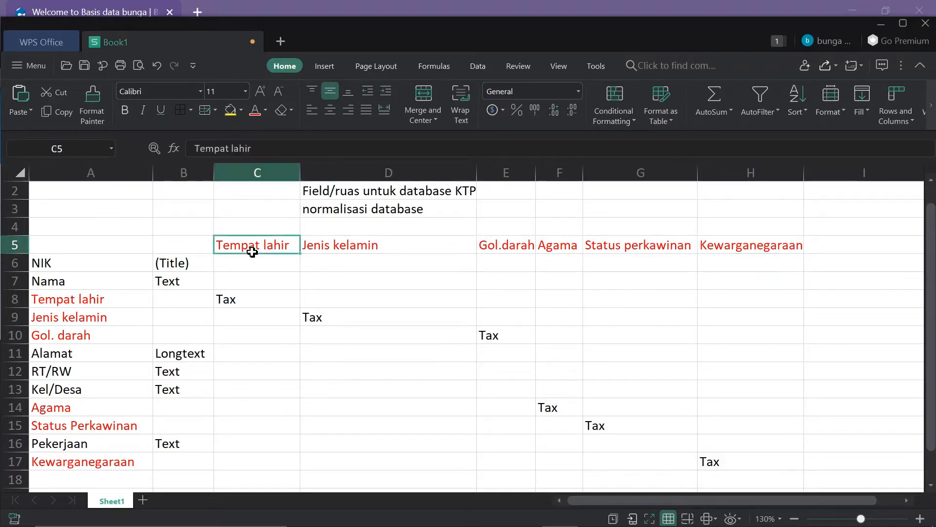
Step: Type the label 'KTP' into cell A5 above the NIK field
left_click(119, 312)
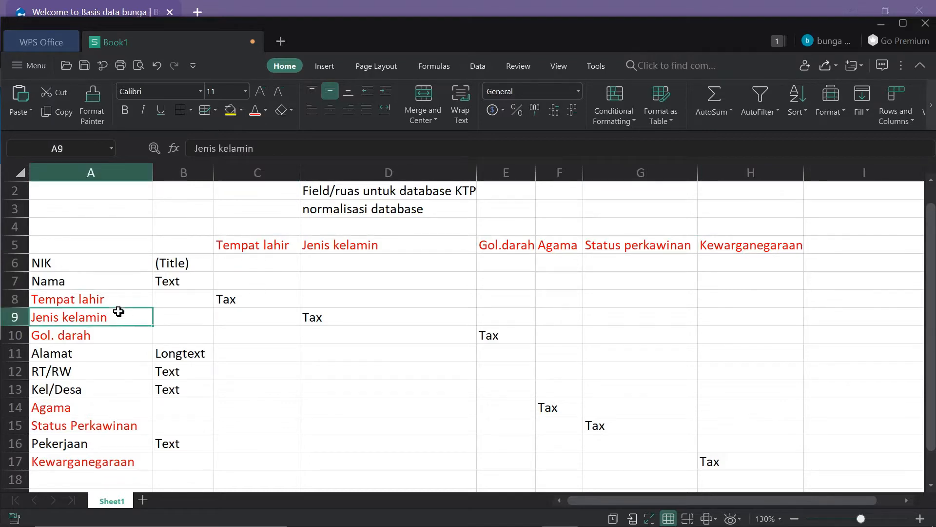
left_click(87, 241)
type("KTP")
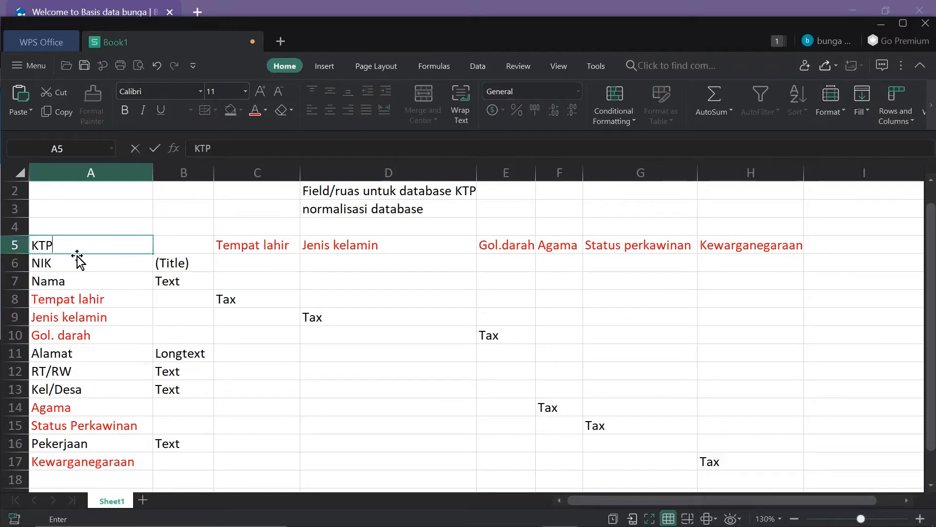
Step: Check the row-5 headings Tempat lahir through Kewarganegaraan, then minimize the sheet to show Drupal
left_click(229, 247)
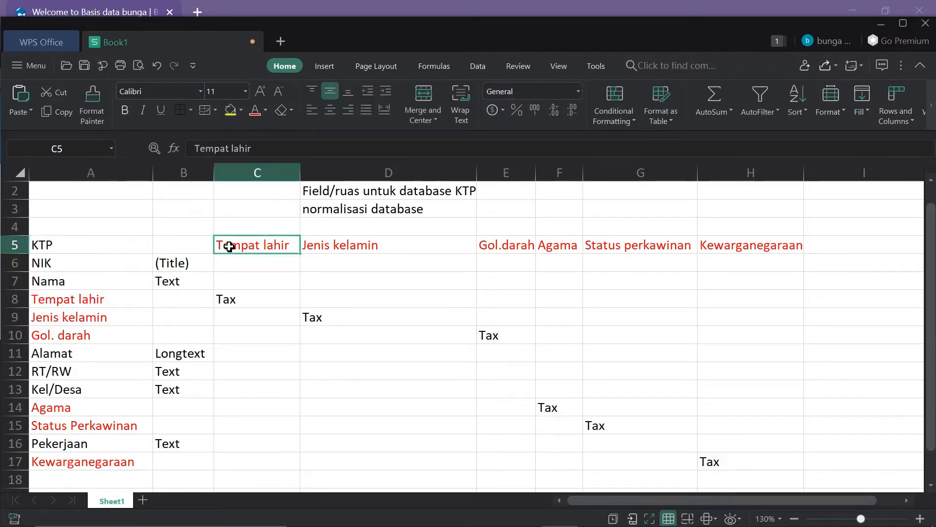
left_click(388, 242)
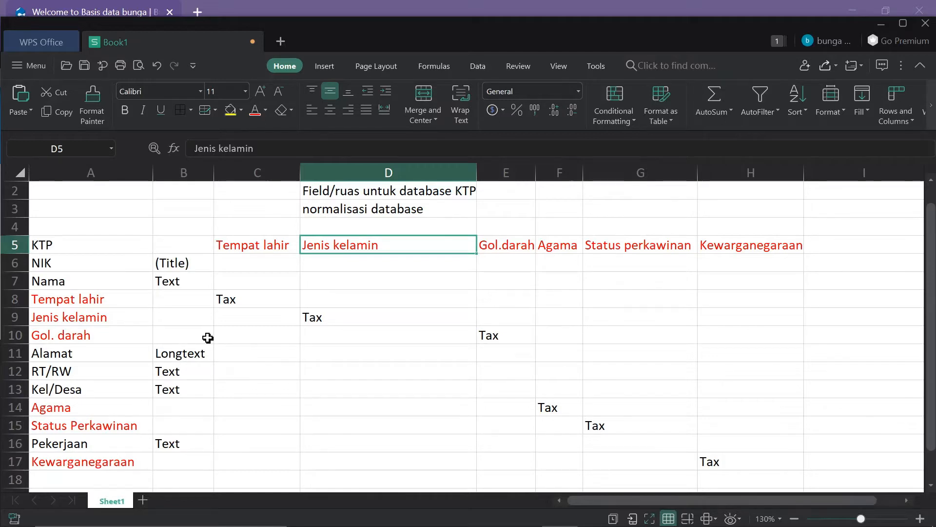
left_click(268, 244)
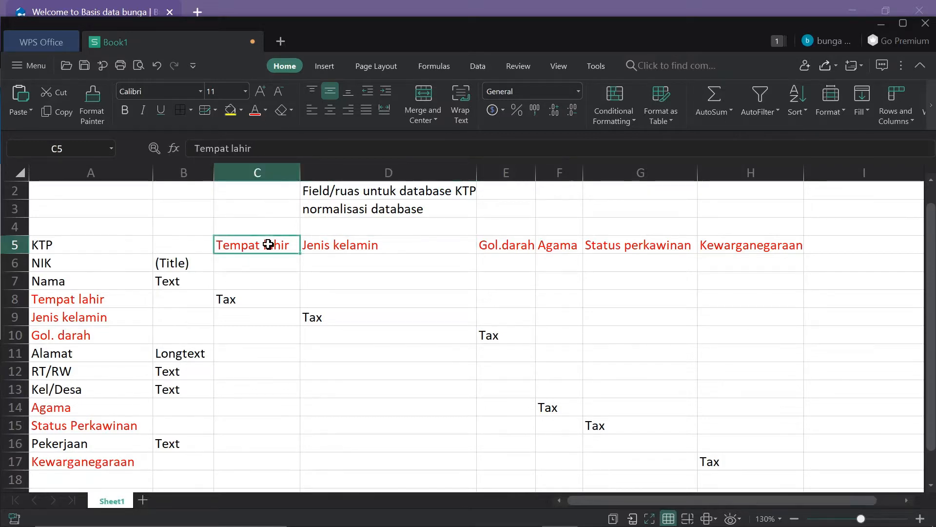
key("Right")
key("Right")
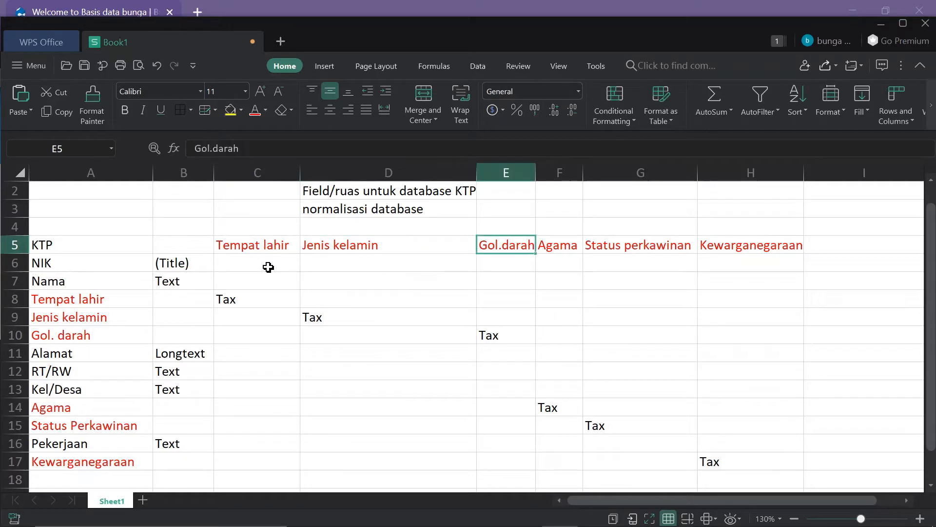
key("Right")
key("Right")
key("Right")
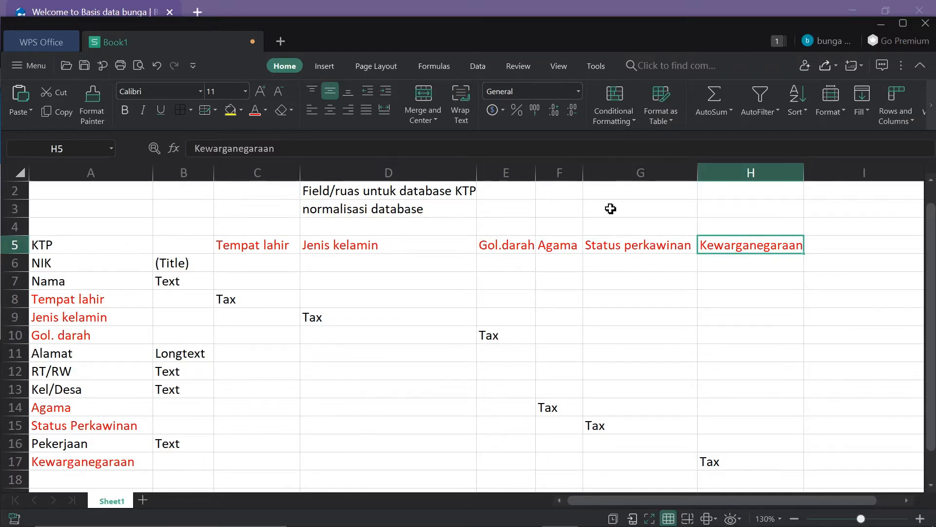
left_click(882, 23)
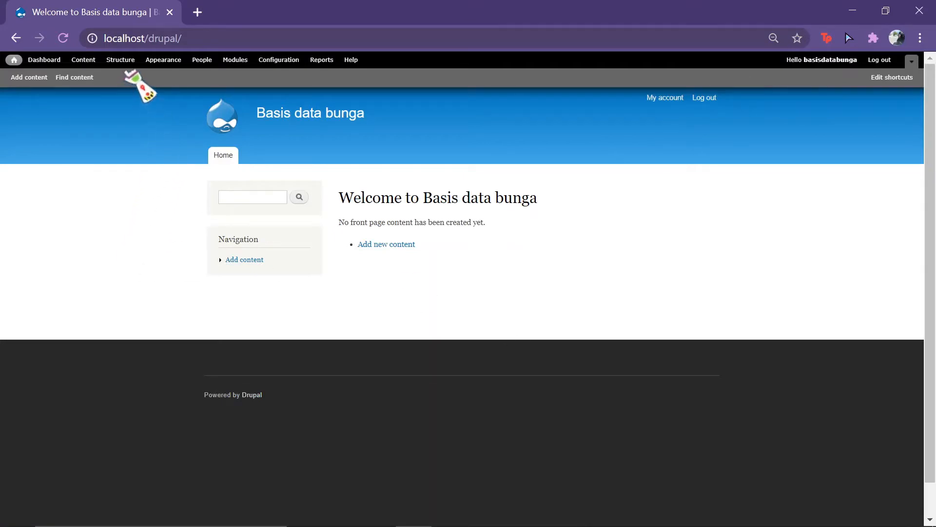
Step: Add a taxonomy vocabulary named 'Tempat lahir' (machine name tempat_lahir) and save it
left_click(121, 59)
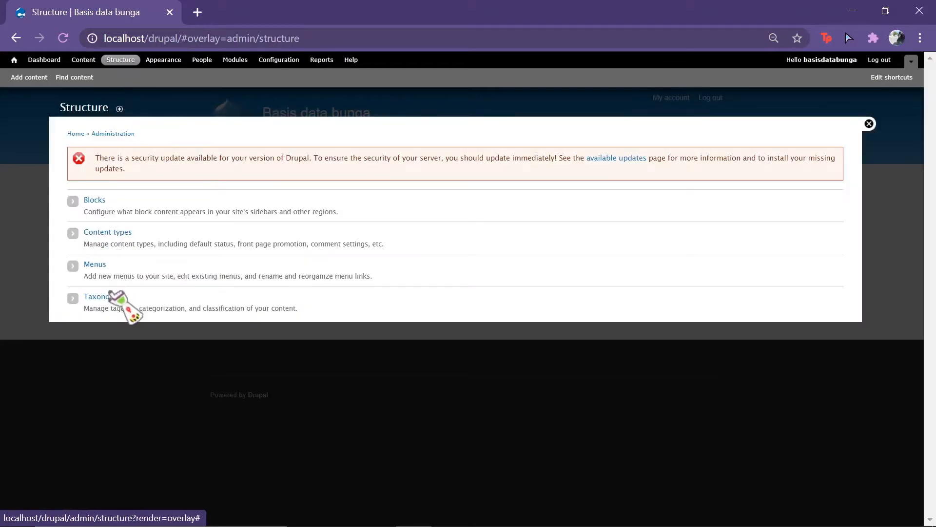
left_click(110, 299)
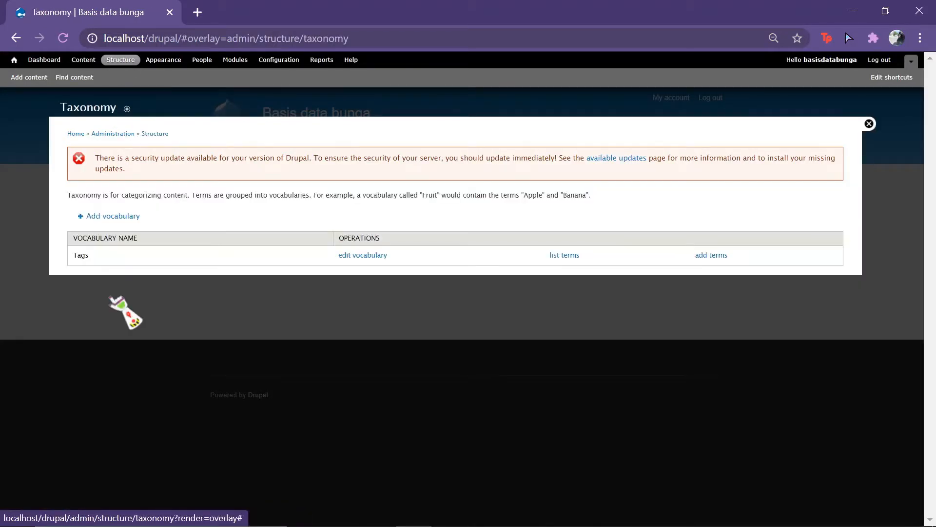
left_click(100, 216)
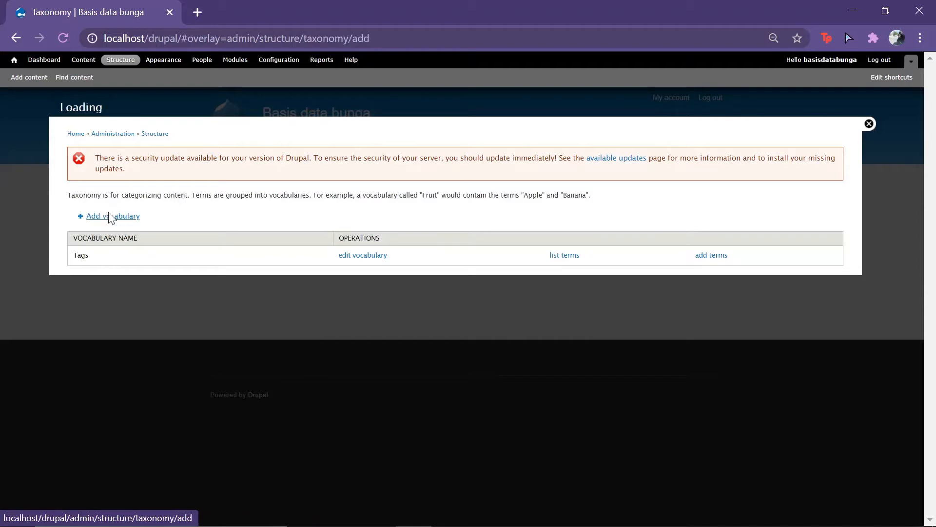
left_click(132, 210)
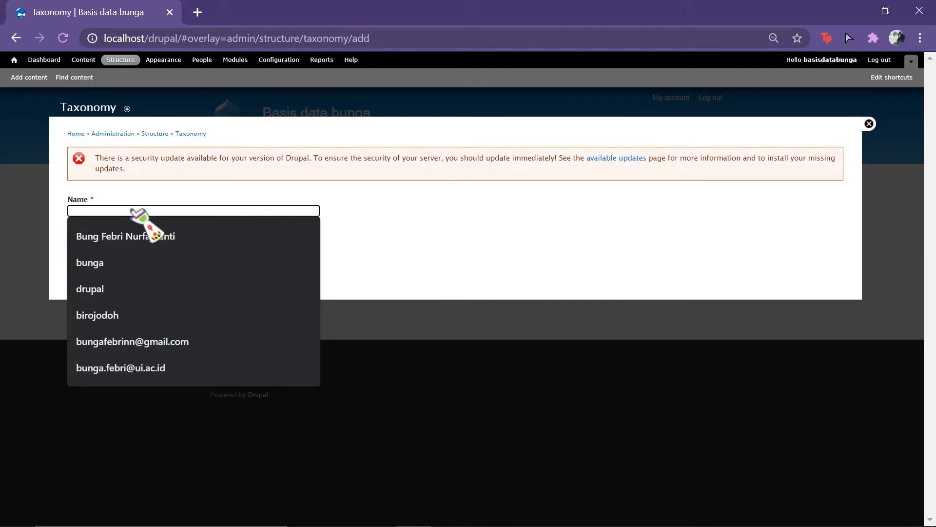
type("R")
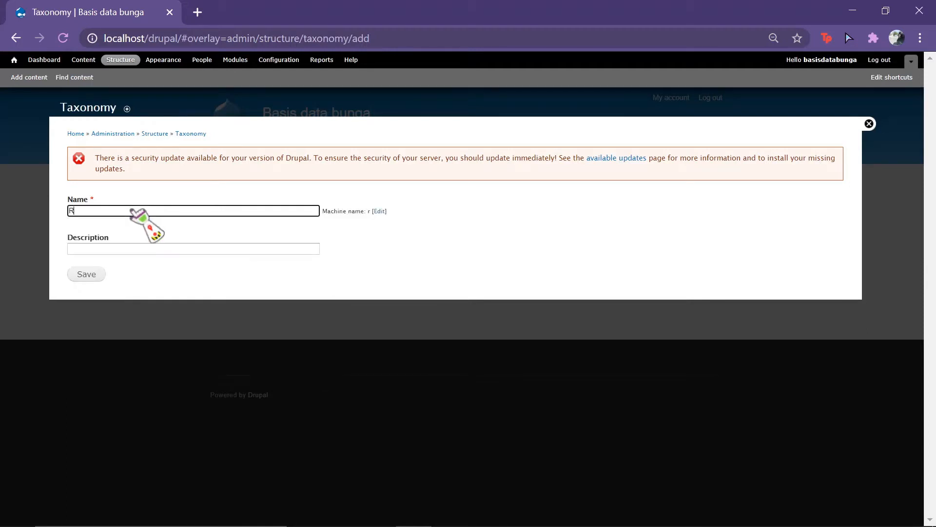
key("BackSpace")
type("Tempat lahir")
left_click(95, 274)
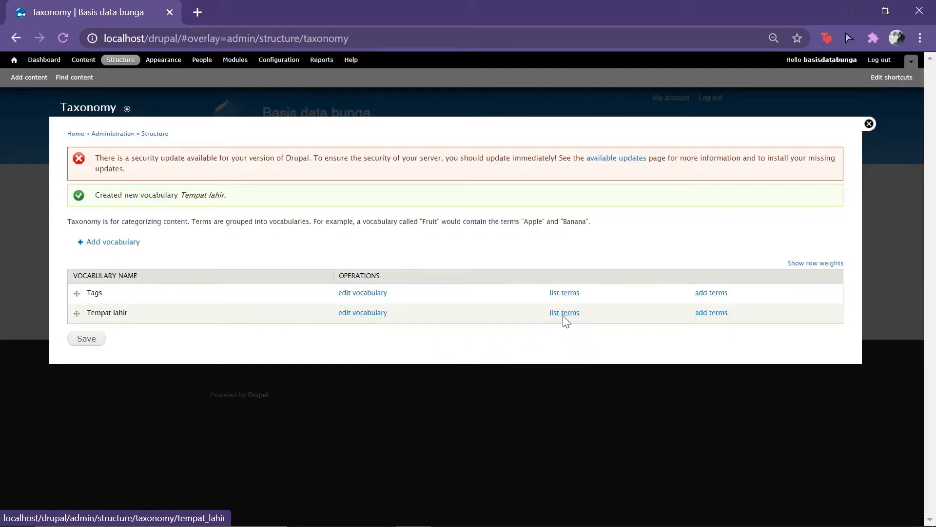
Step: Add the terms Bekasi, Depok and Bogor to the Tempat lahir vocabulary
left_click(564, 312)
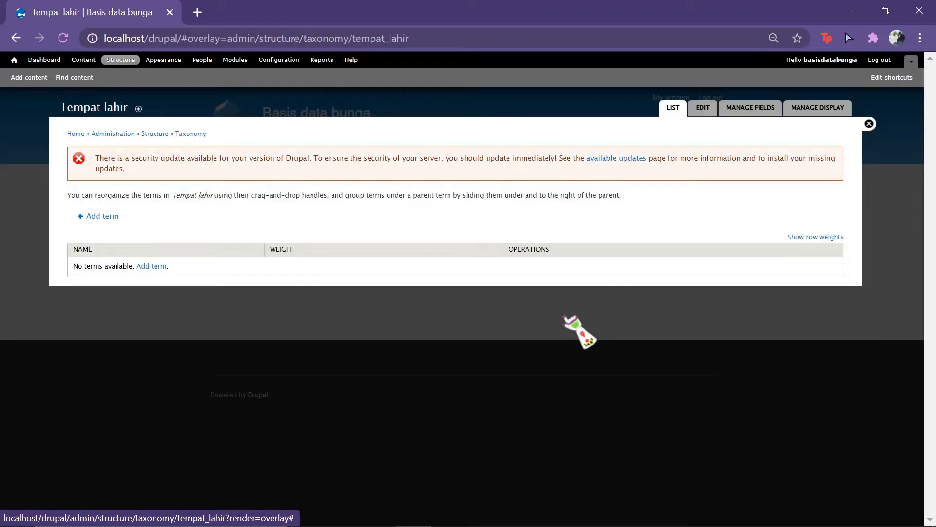
left_click(100, 216)
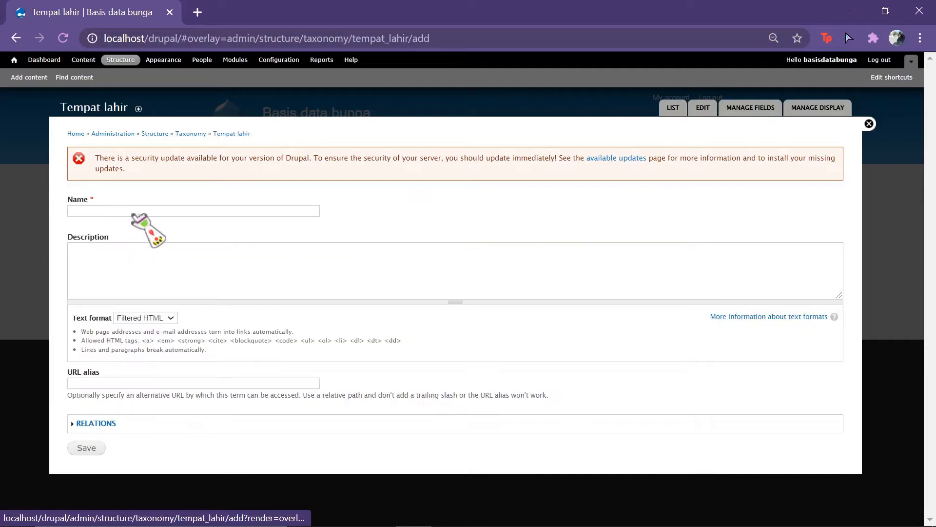
left_click(149, 214)
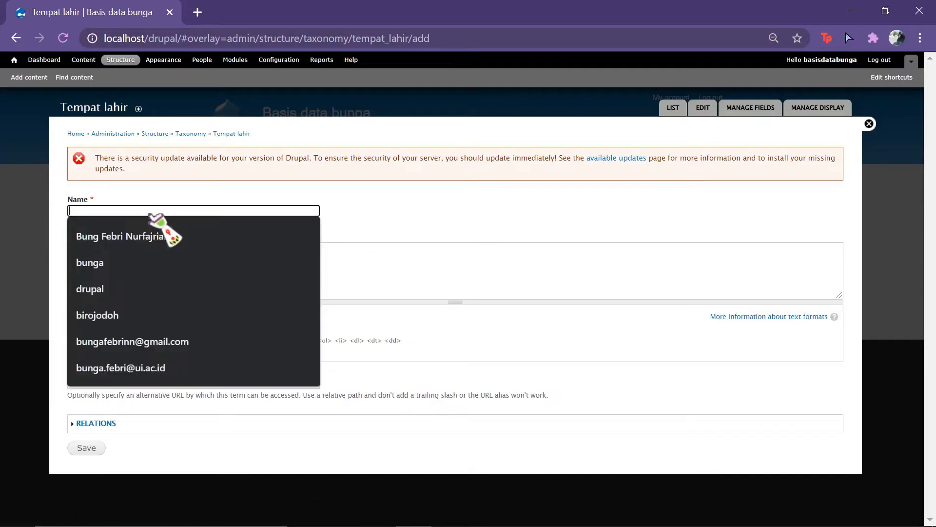
type("Bekasi")
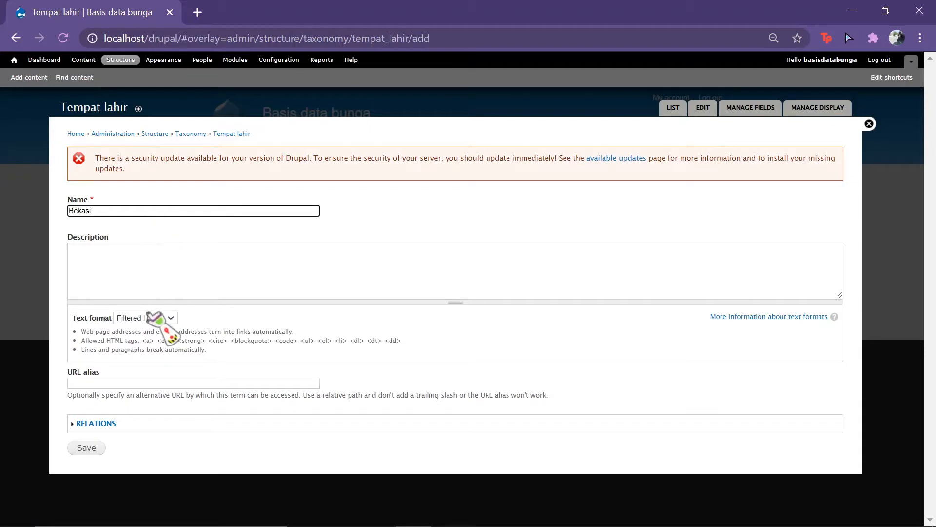
left_click(74, 448)
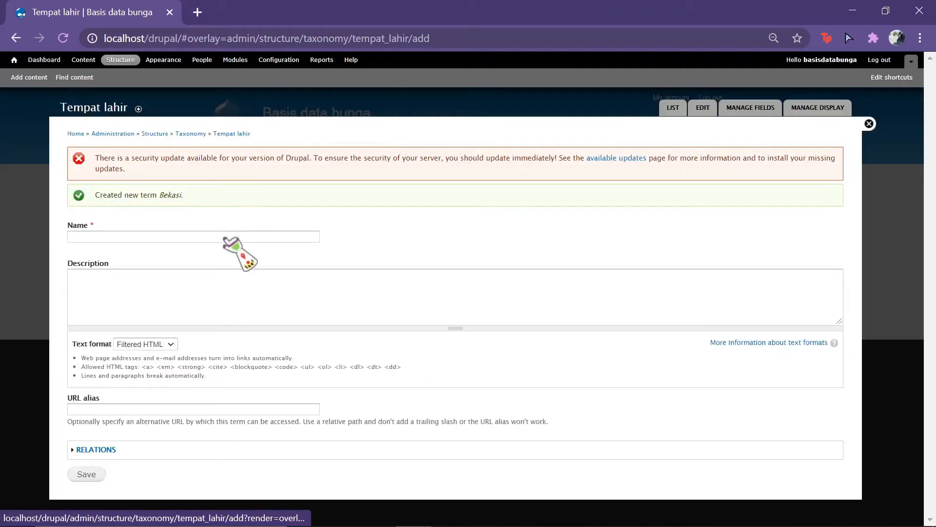
left_click(224, 238)
type("De")
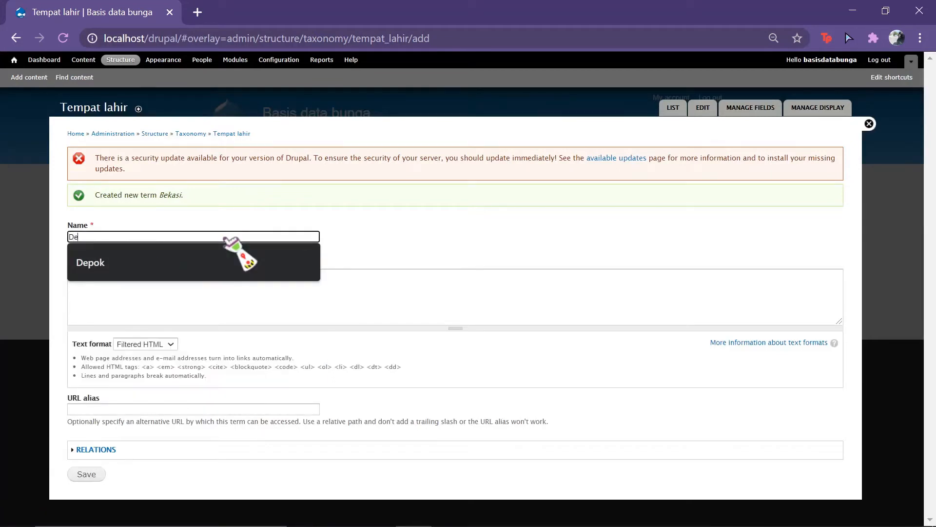
left_click(227, 246)
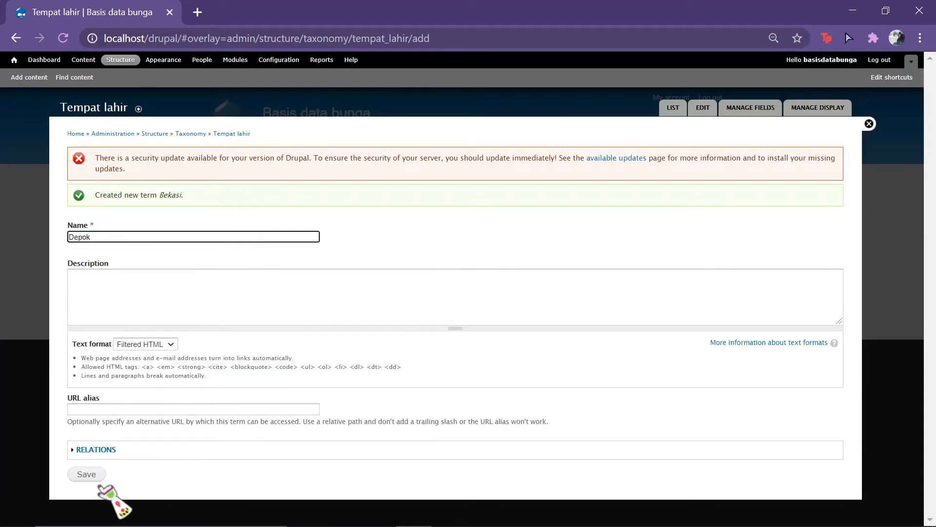
left_click(86, 475)
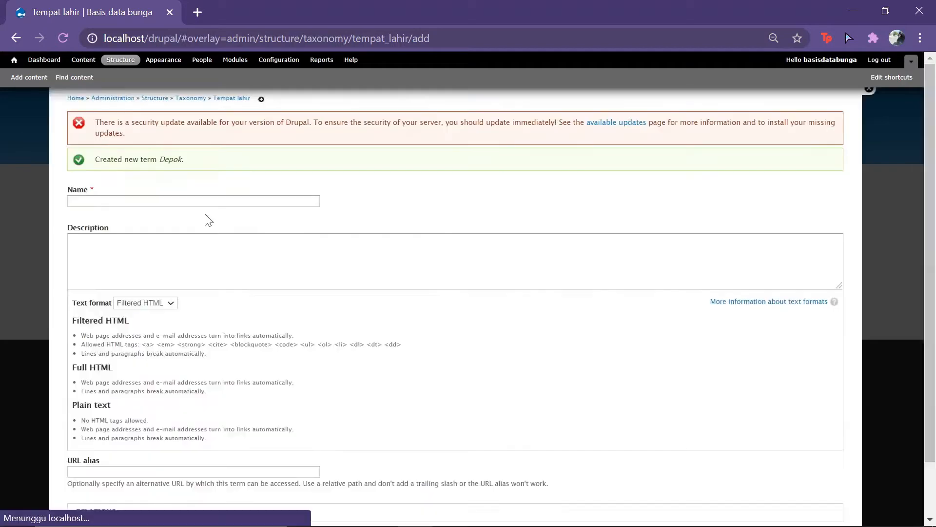
left_click(201, 236)
type("Bogor")
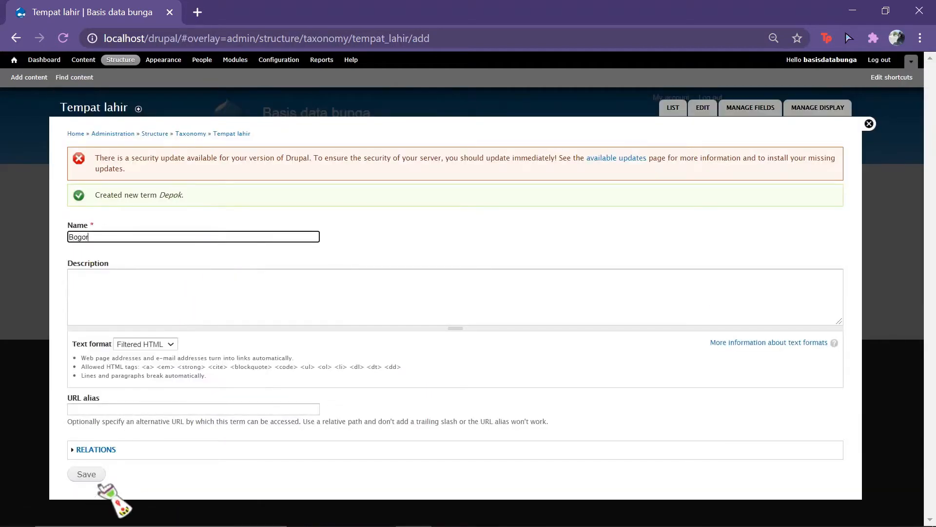
left_click(86, 473)
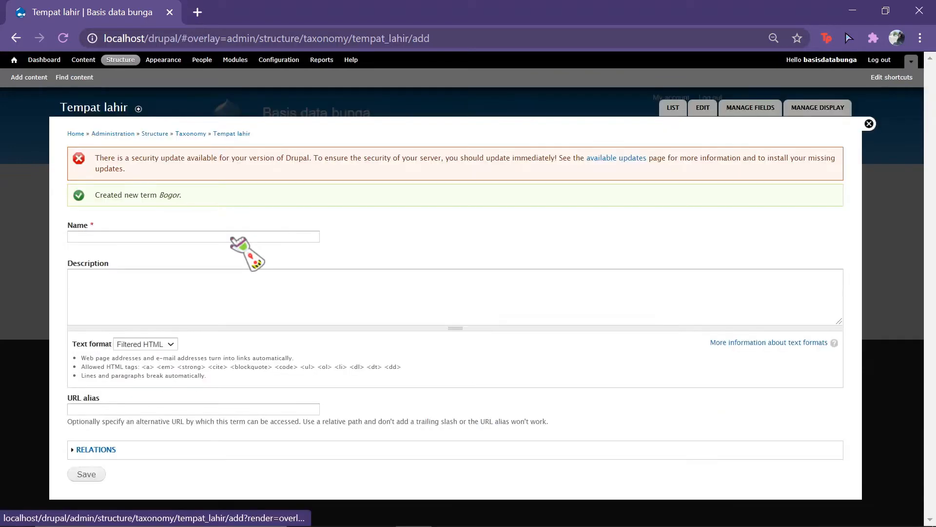
Step: Add the remaining terms Malang, Bandung and Semarang
left_click(233, 237)
type("M")
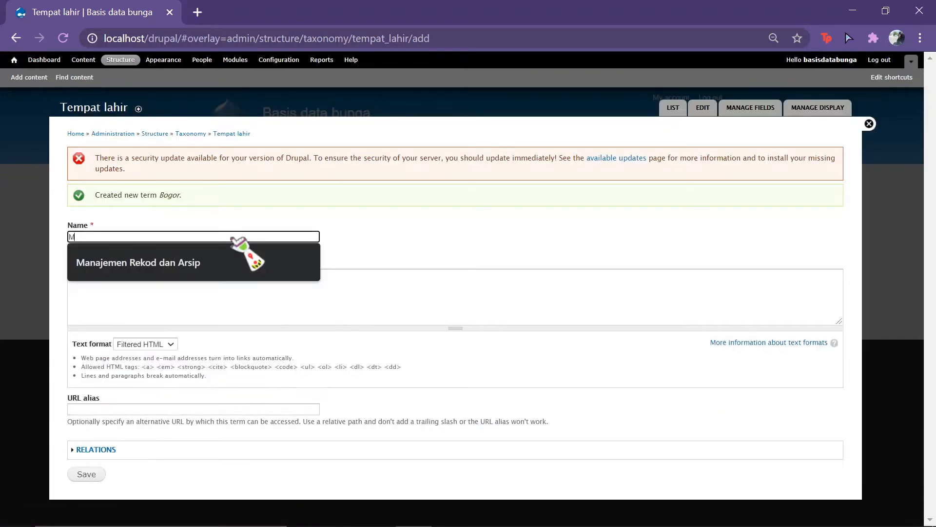
type("alang")
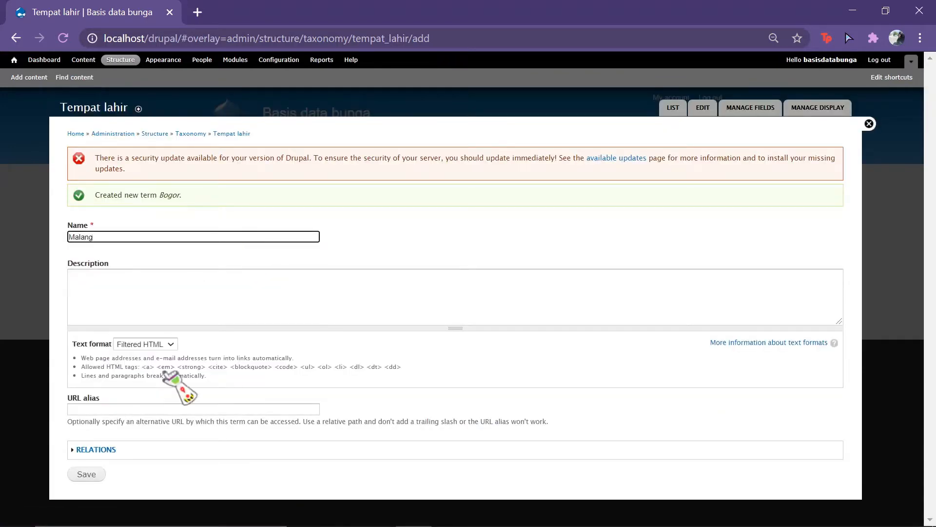
left_click(86, 475)
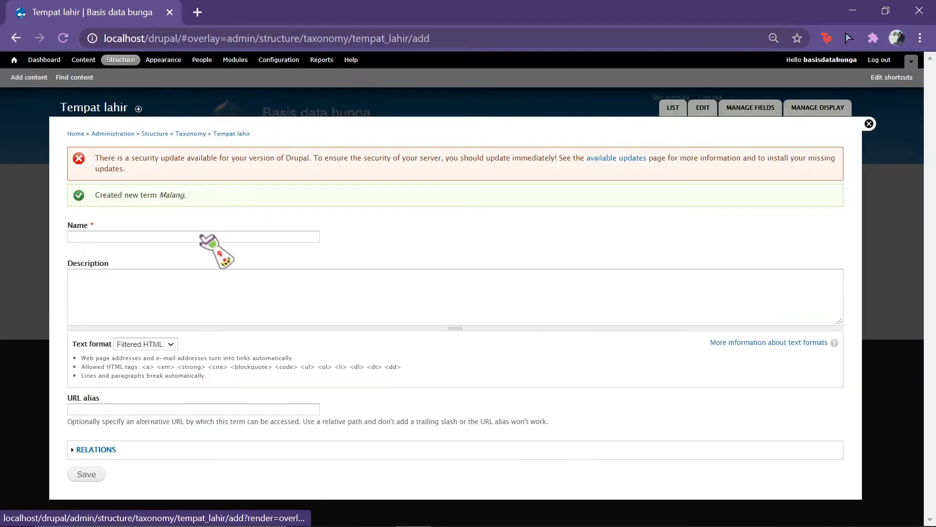
left_click(206, 236)
type("Bandung")
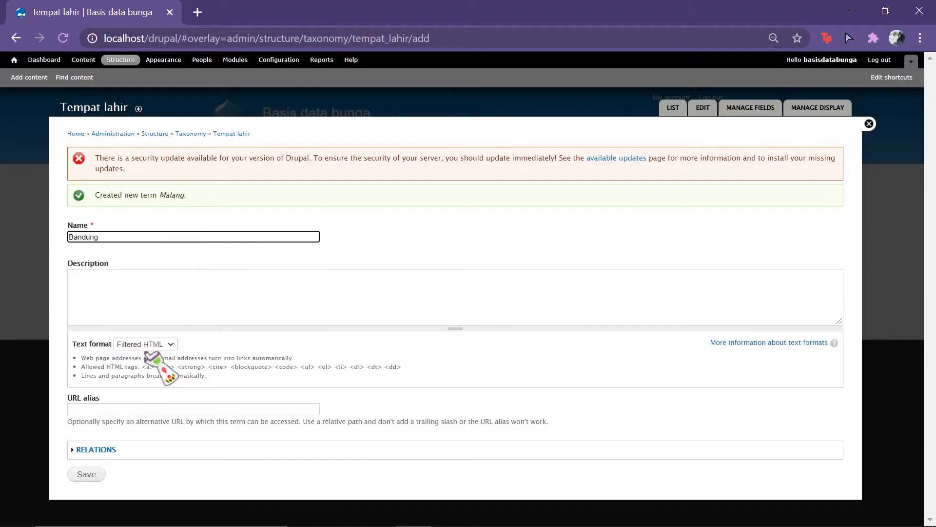
left_click(90, 476)
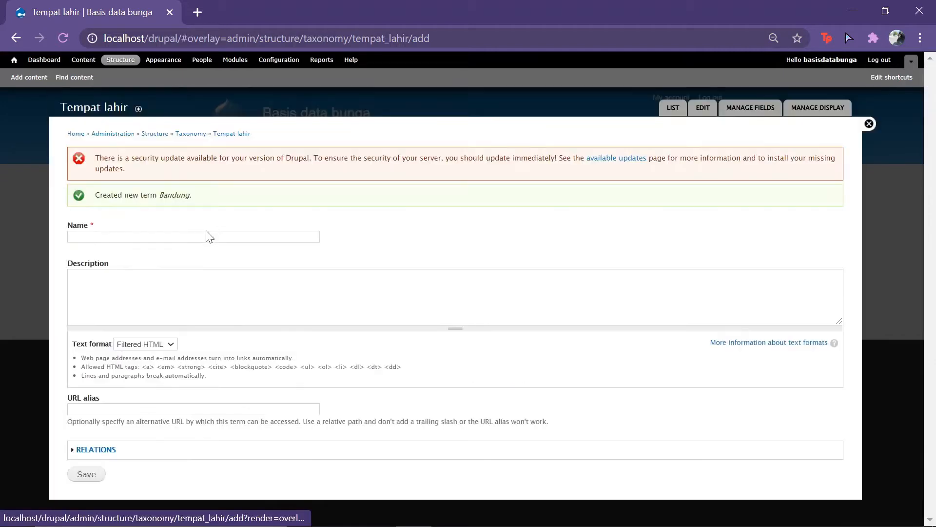
left_click(206, 235)
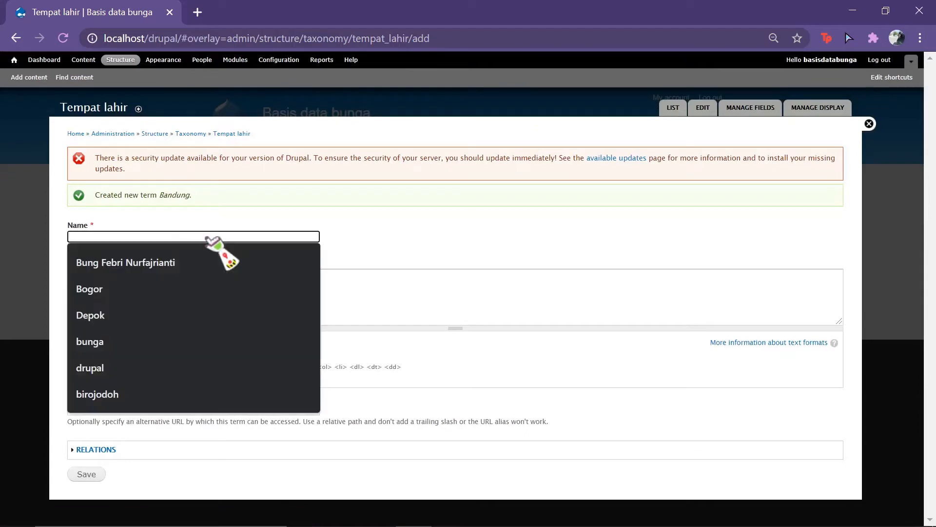
type("Semarang")
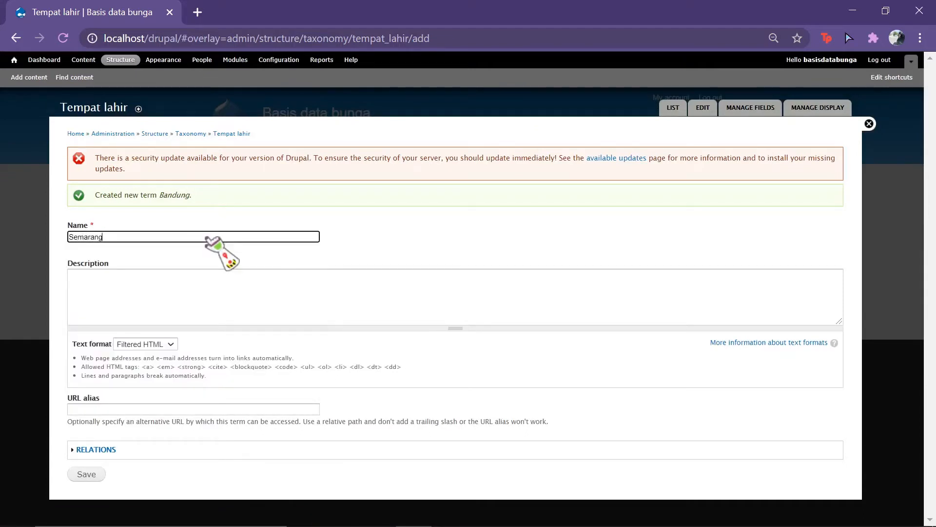
left_click(97, 473)
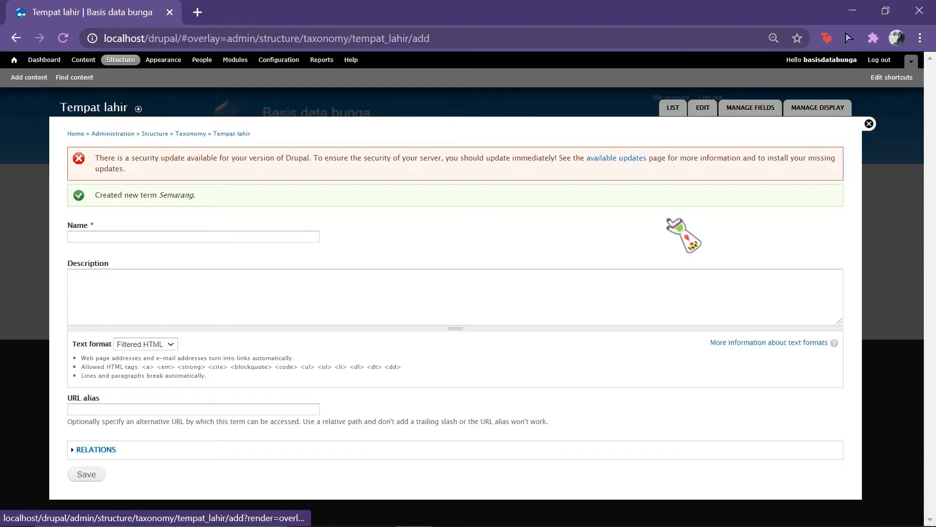
Step: Return to the Taxonomy vocabulary list, checking the KTP field plan before switching back
left_click(673, 108)
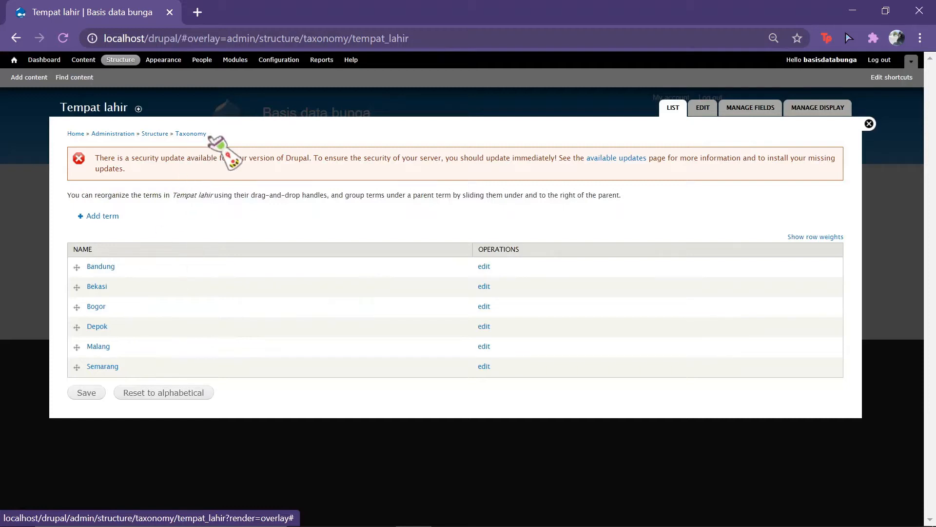
left_click(191, 133)
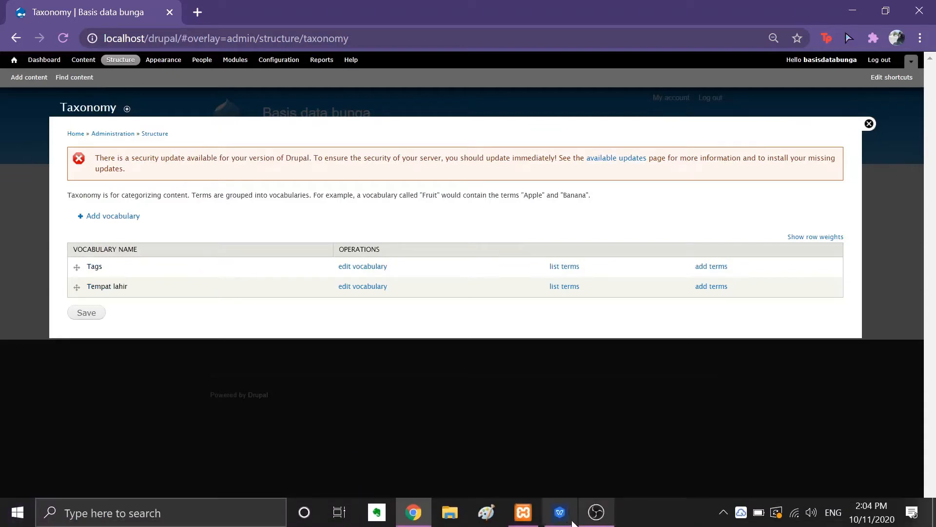
left_click(566, 520)
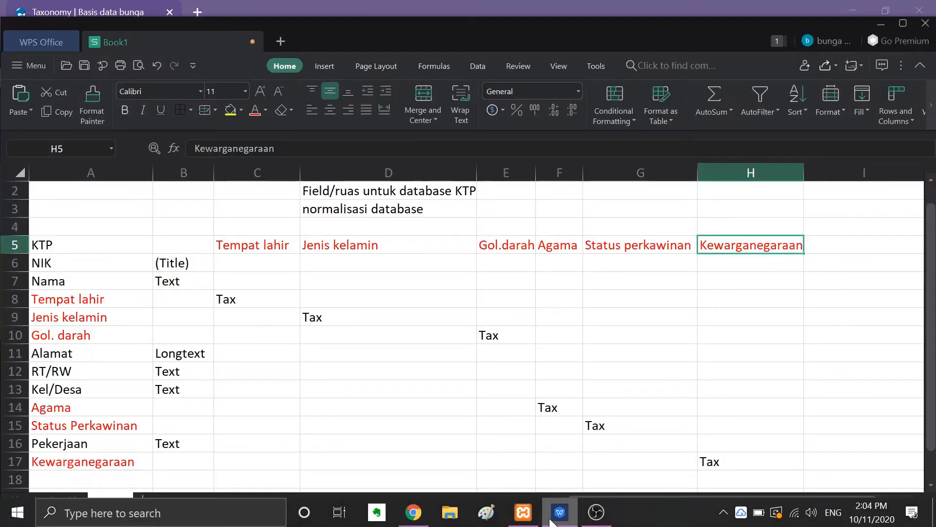
left_click(552, 520)
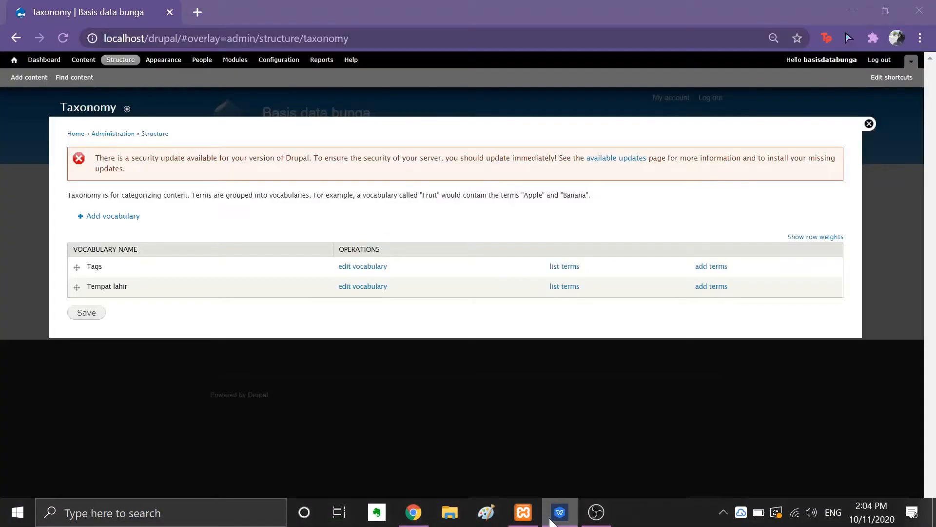
Step: Create and save a new vocabulary named 'Jenis kelamin'
left_click(117, 217)
left_click(144, 211)
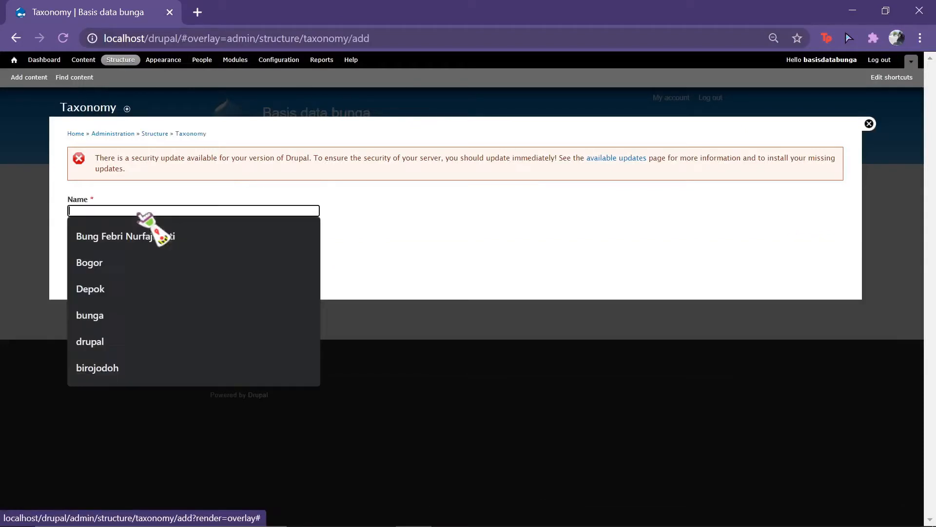
type("J")
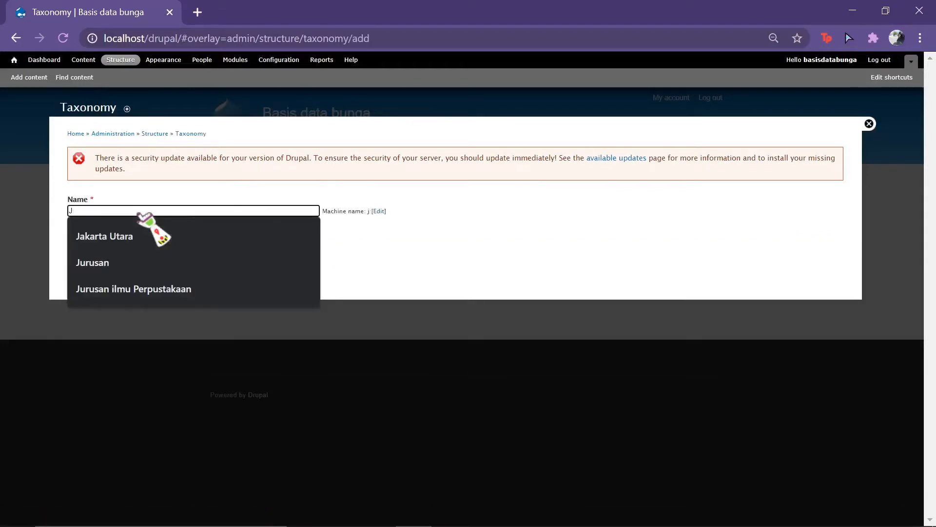
type("enis kelamin")
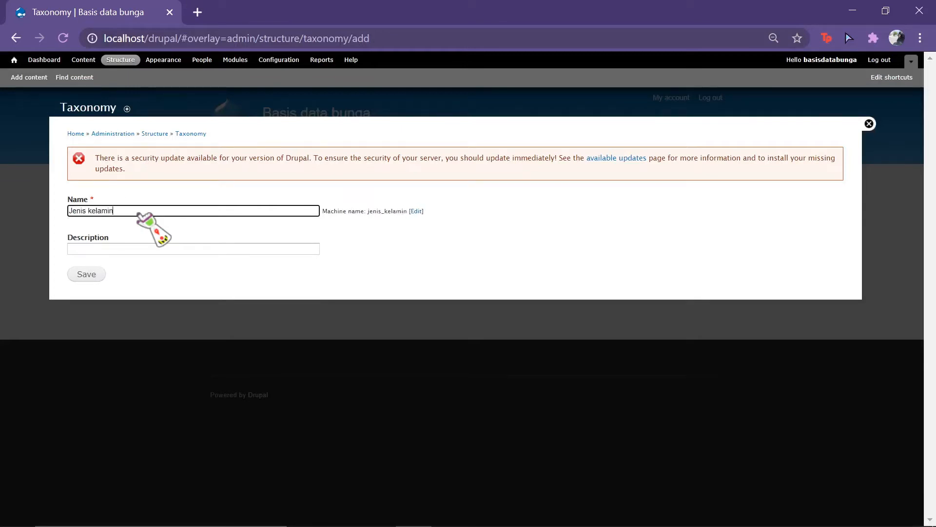
left_click(87, 274)
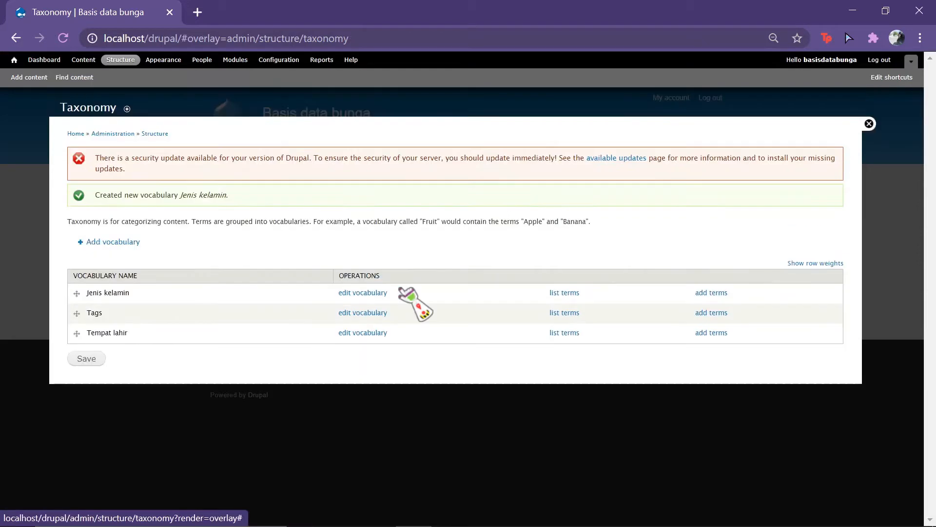
Step: Add the terms Perempuan and Laki-laki to Jenis kelamin and view its term list
left_click(572, 296)
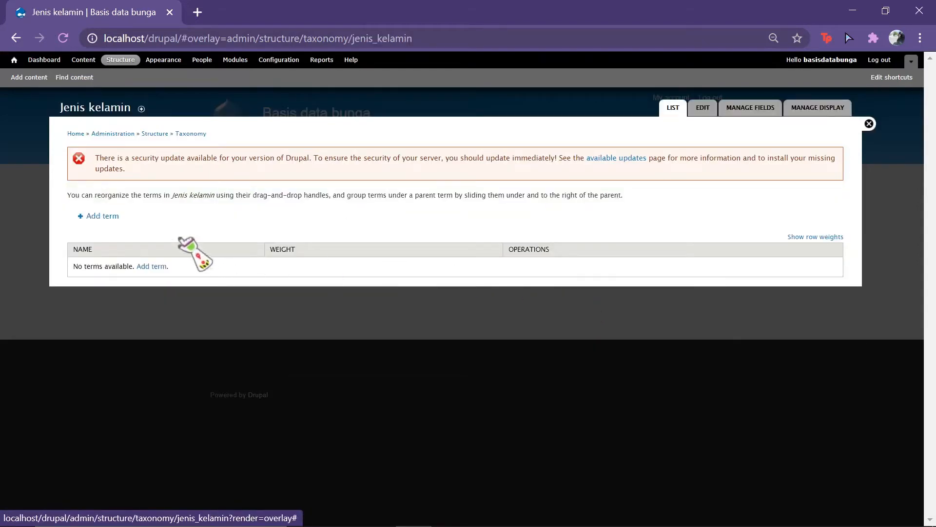
left_click(95, 216)
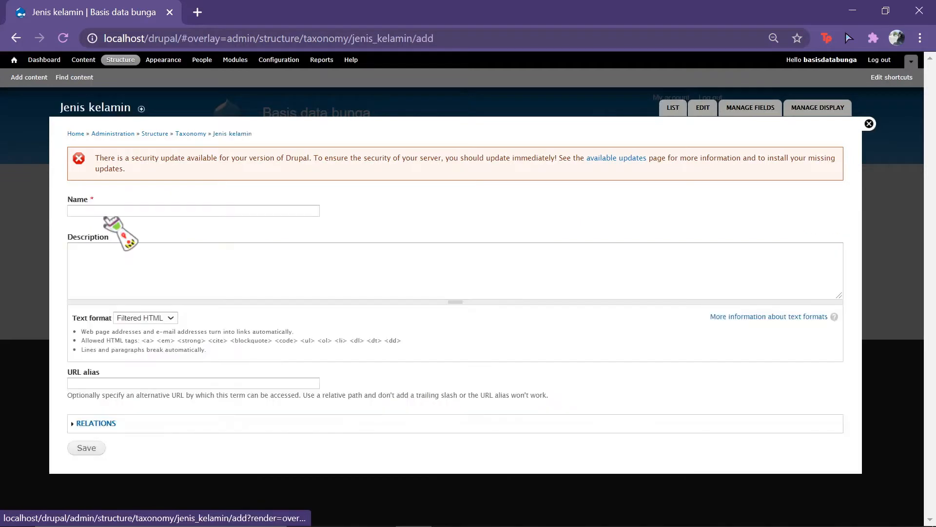
left_click(136, 211)
left_click(136, 211)
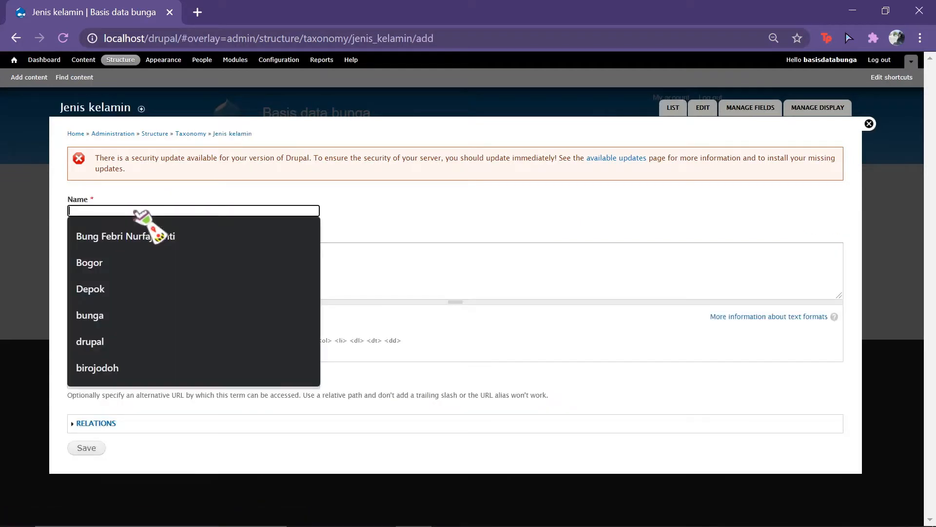
type("Perempuan")
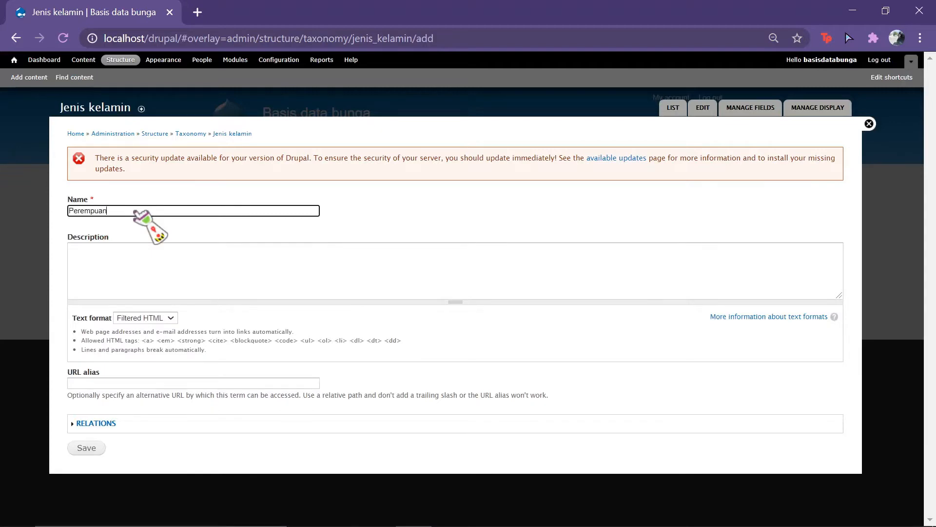
left_click(91, 448)
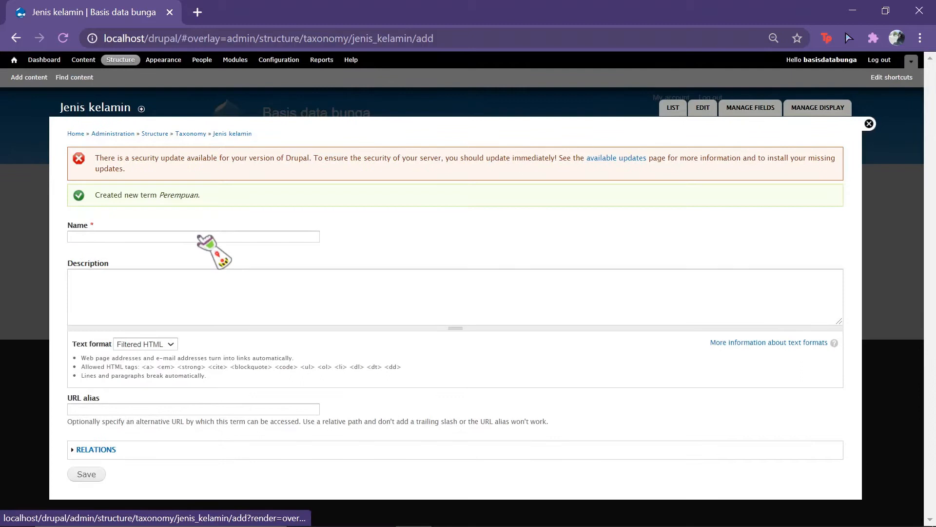
left_click(200, 237)
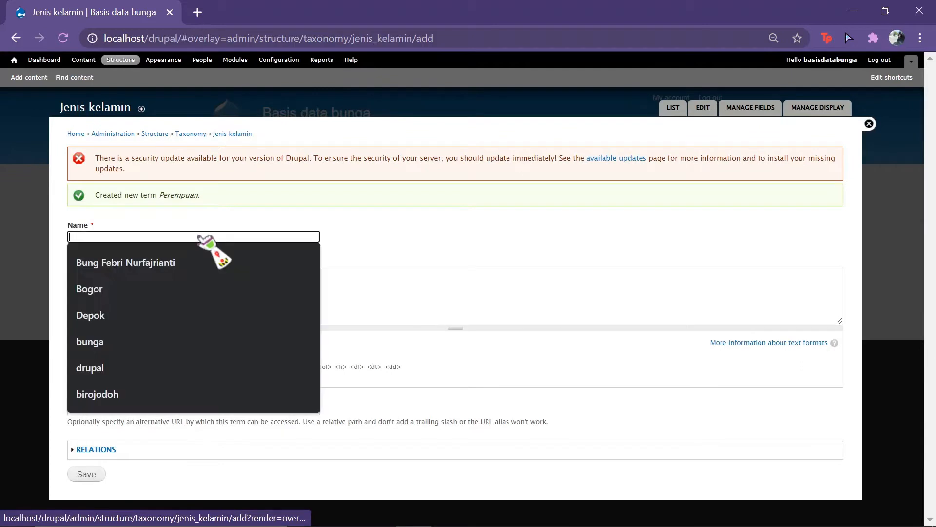
type("Laki-lak")
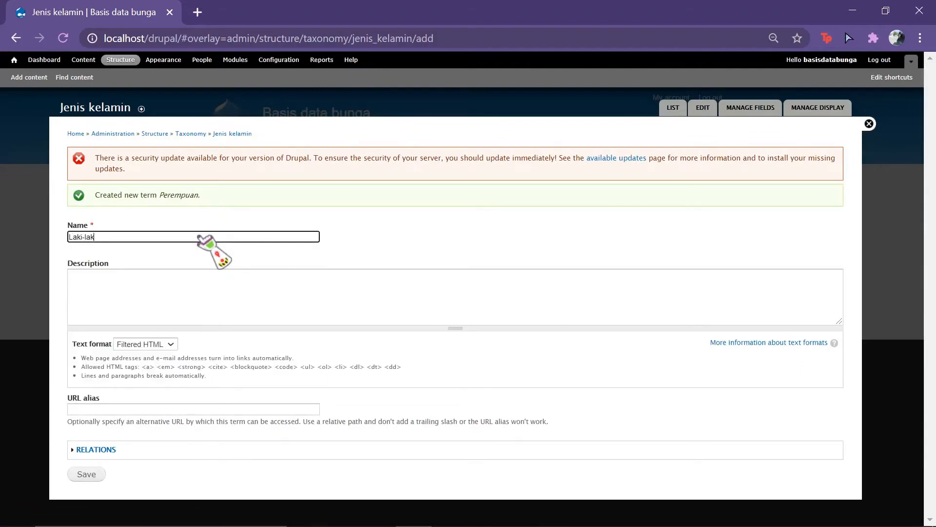
type("i")
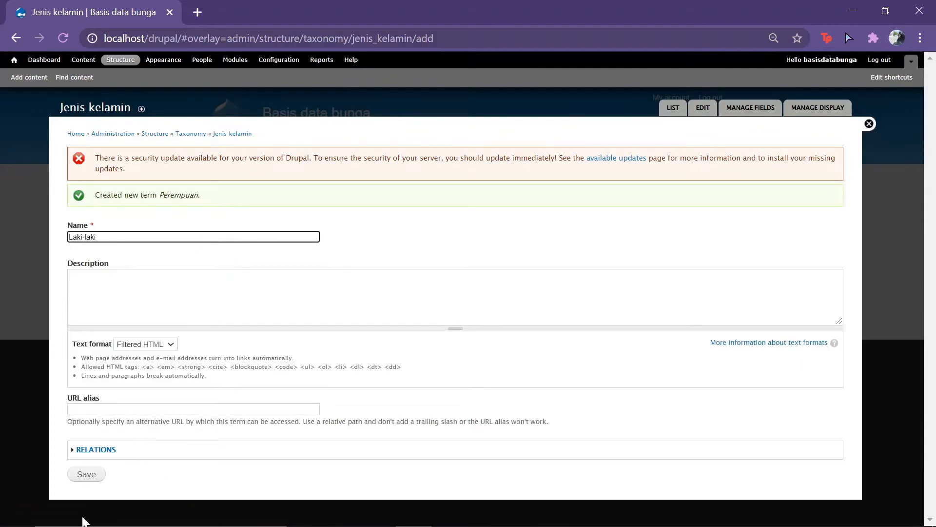
left_click(87, 476)
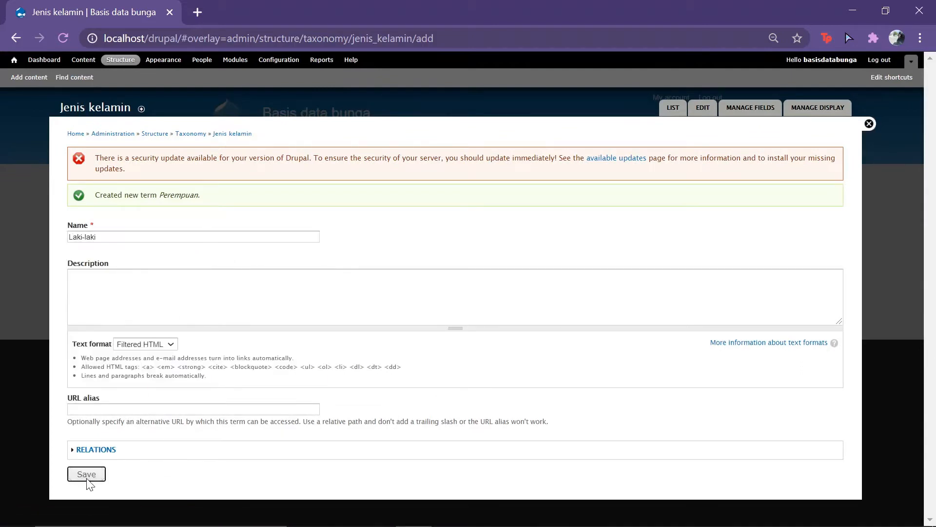
left_click(674, 108)
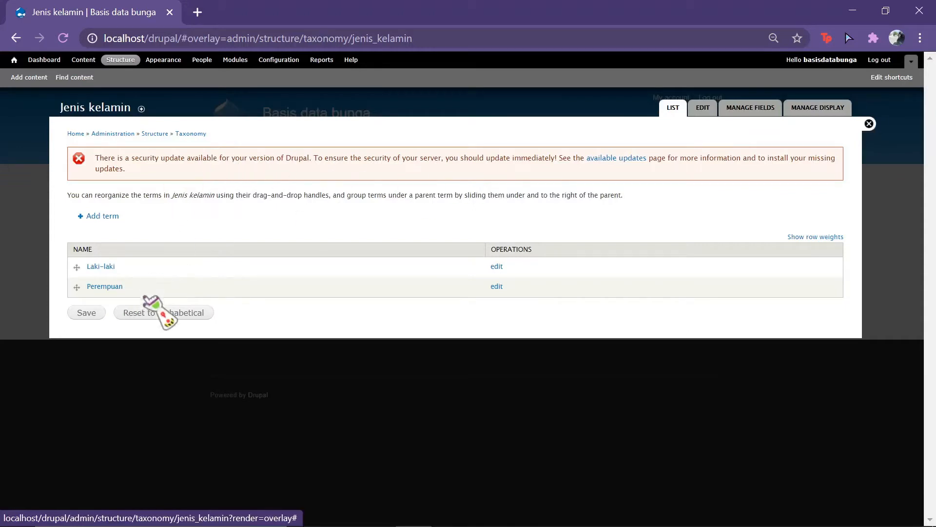
Step: Save the Jenis kelamin term order, then drag Tempat lahir above Tags in the vocabulary list
left_click(86, 313)
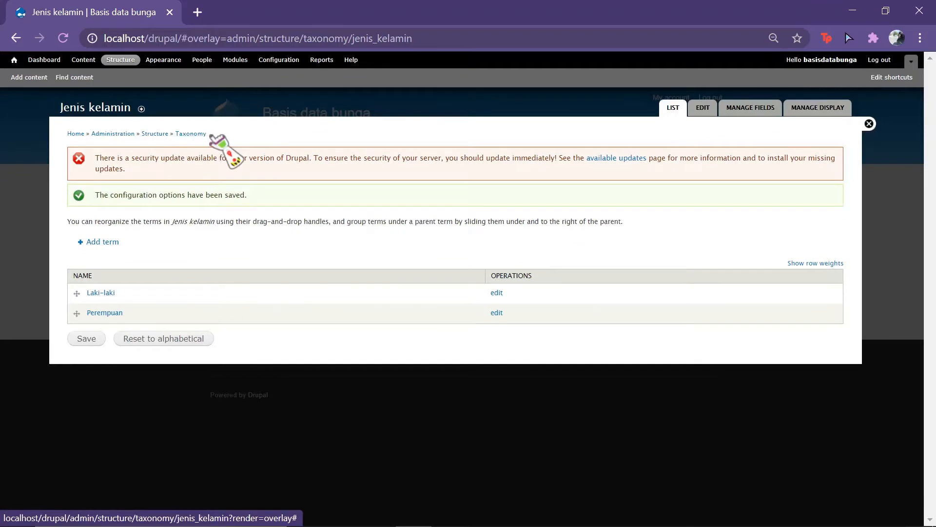
left_click(190, 134)
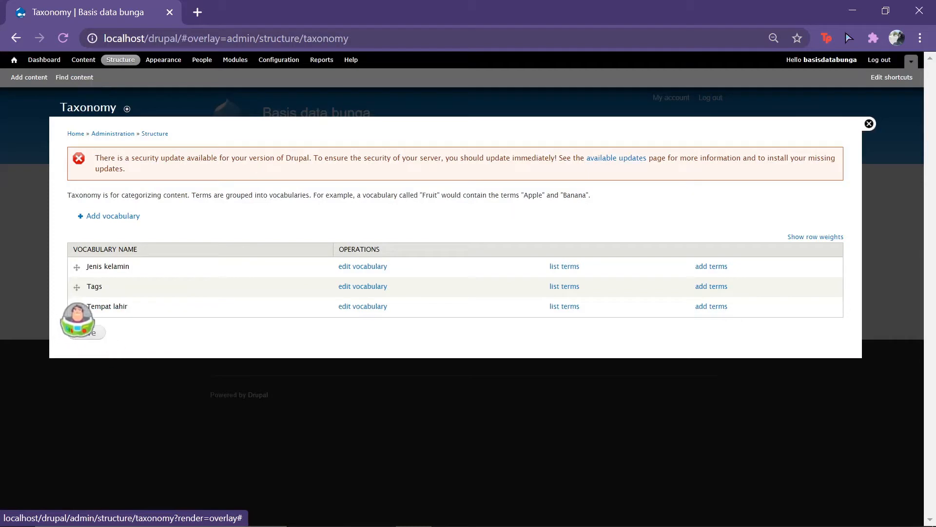
left_click_drag(76, 307, 63, 285)
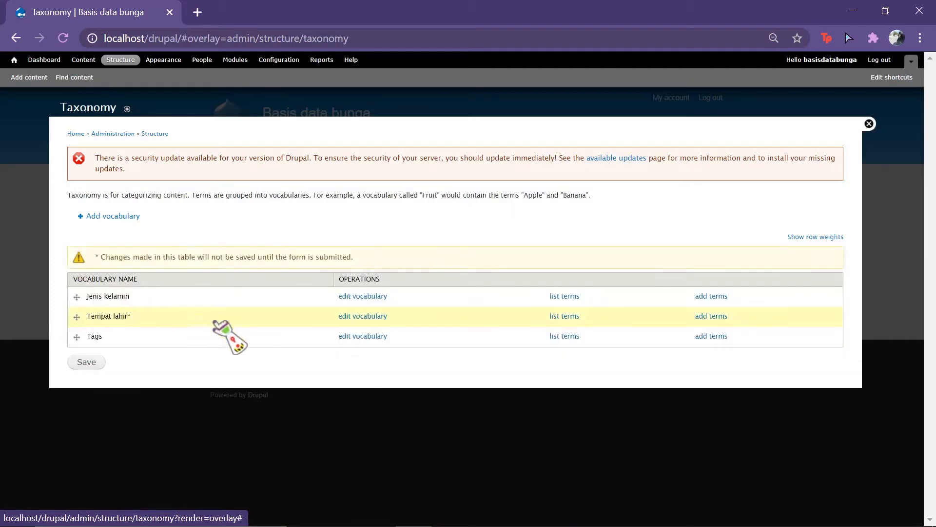
Step: Add and save a new vocabulary named 'Golongan darah'
left_click(120, 217)
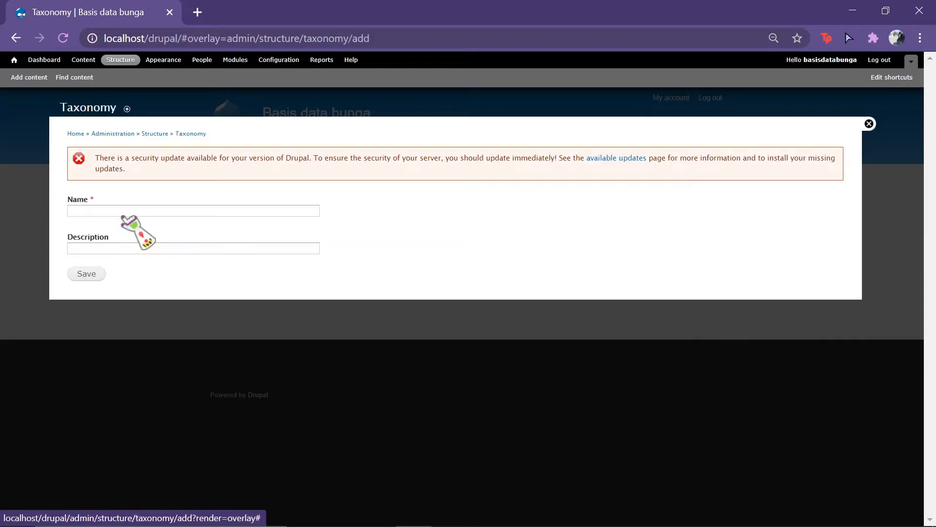
left_click(121, 216)
type("Golongan dara")
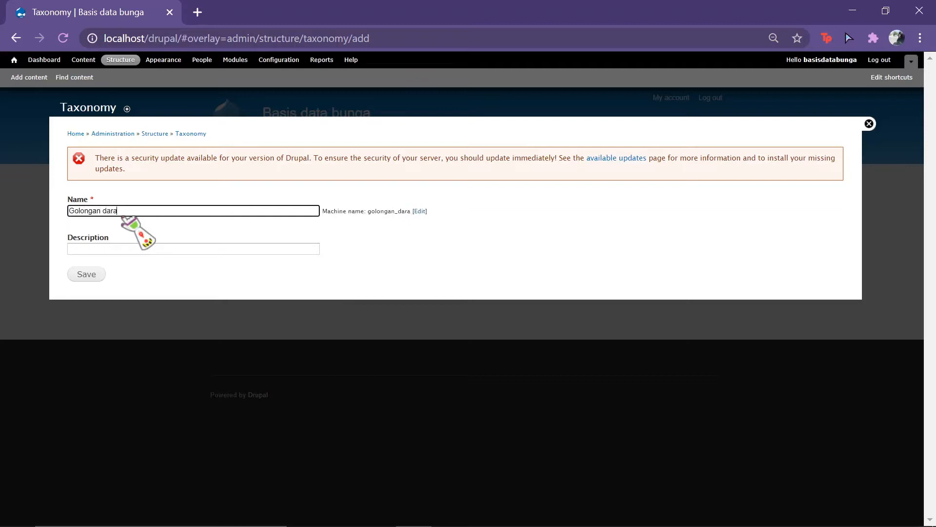
type("h")
left_click(84, 275)
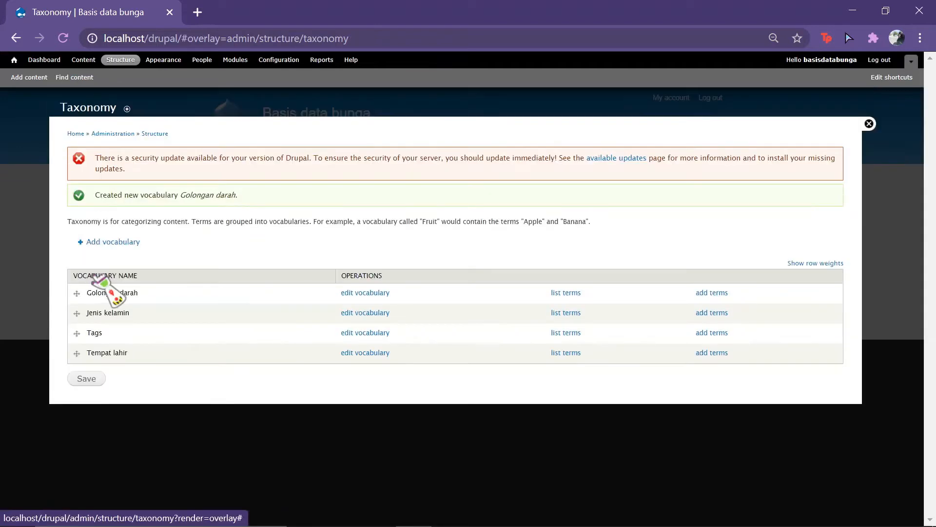
Step: Open the Golongan darah term list and add the term 'A'
left_click(566, 293)
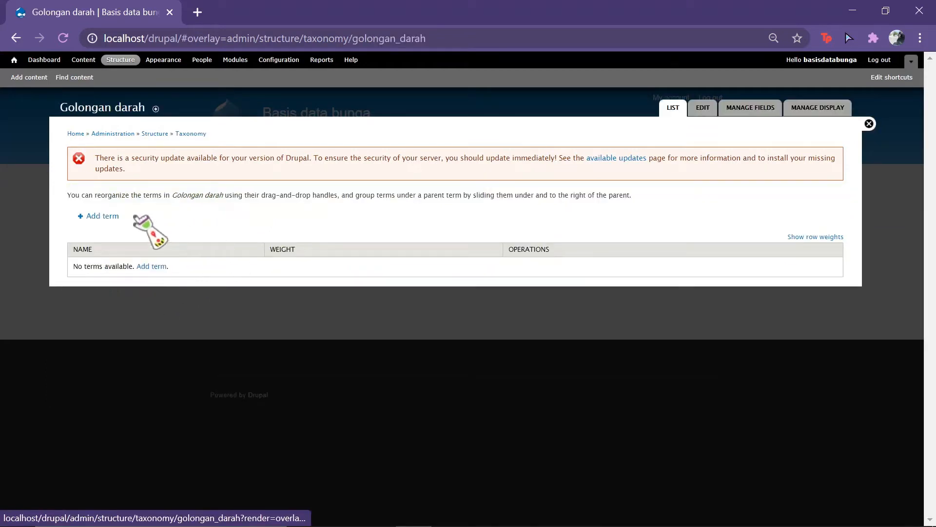
left_click(100, 216)
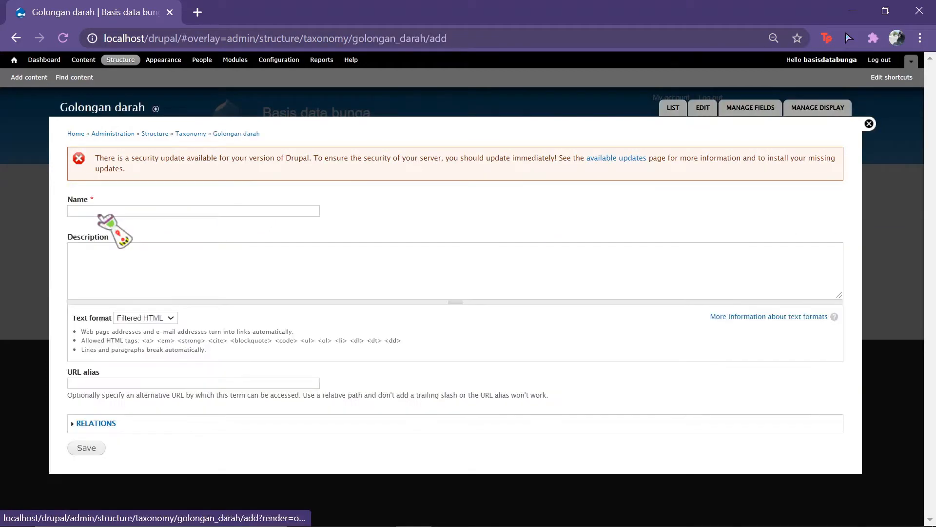
left_click(100, 211)
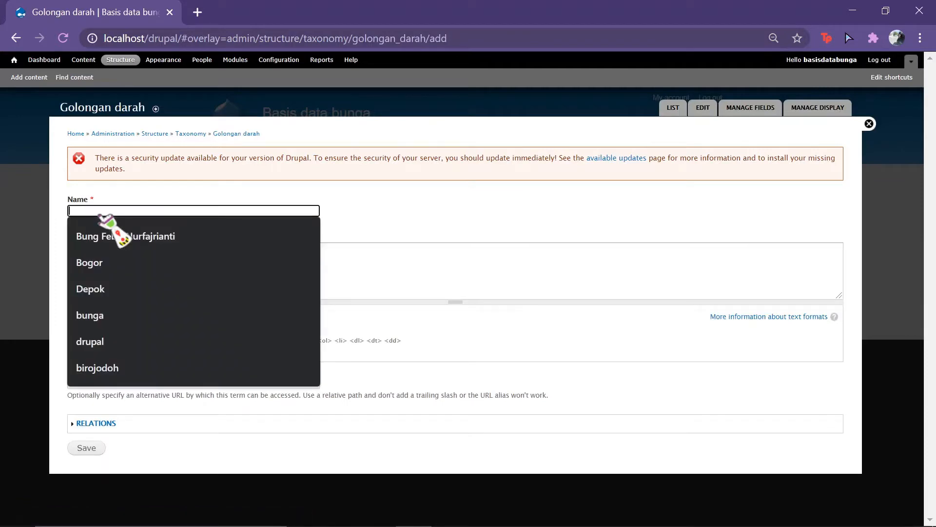
type("A")
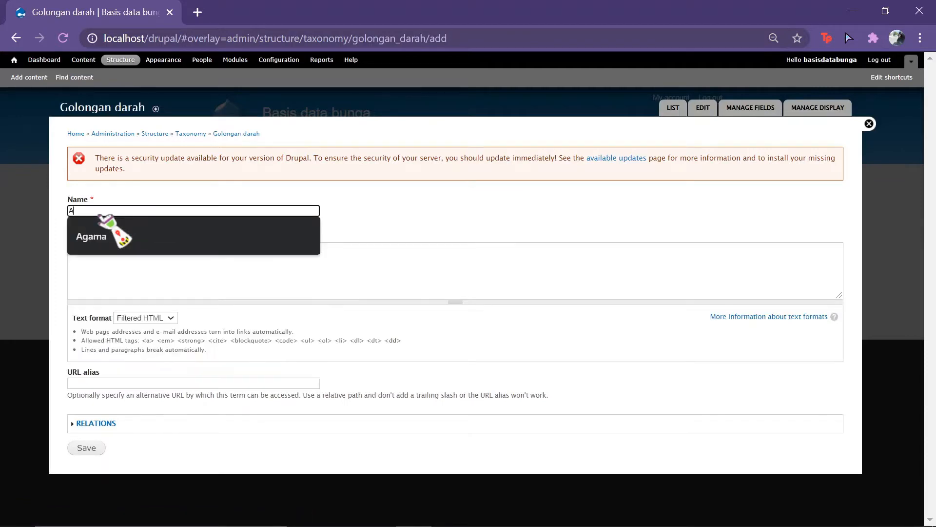
left_click(93, 450)
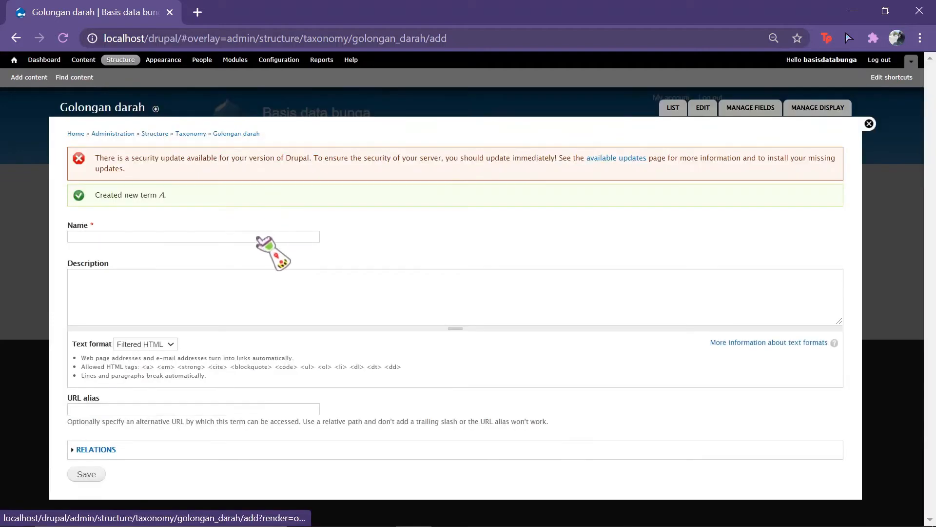
Step: Add the terms 'B', 'O' and 'AB', then show the full term list
left_click(257, 237)
type("B")
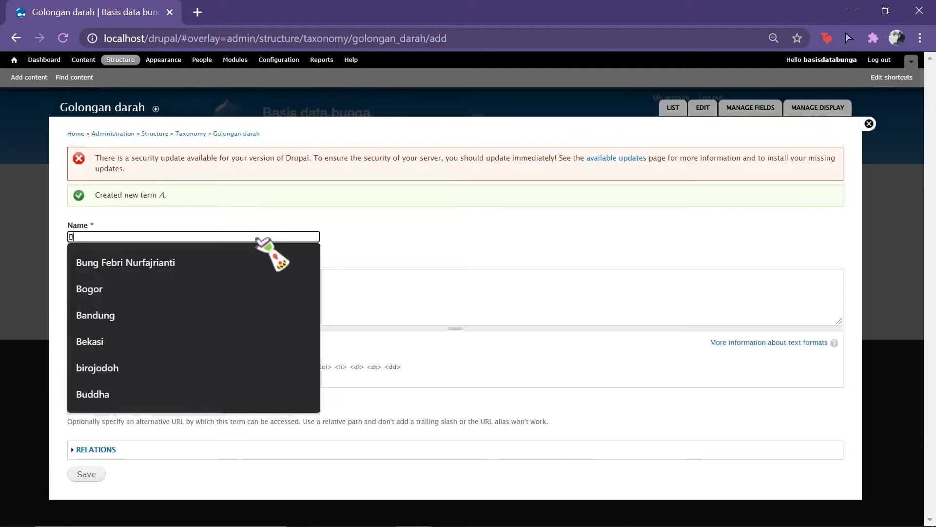
left_click(93, 473)
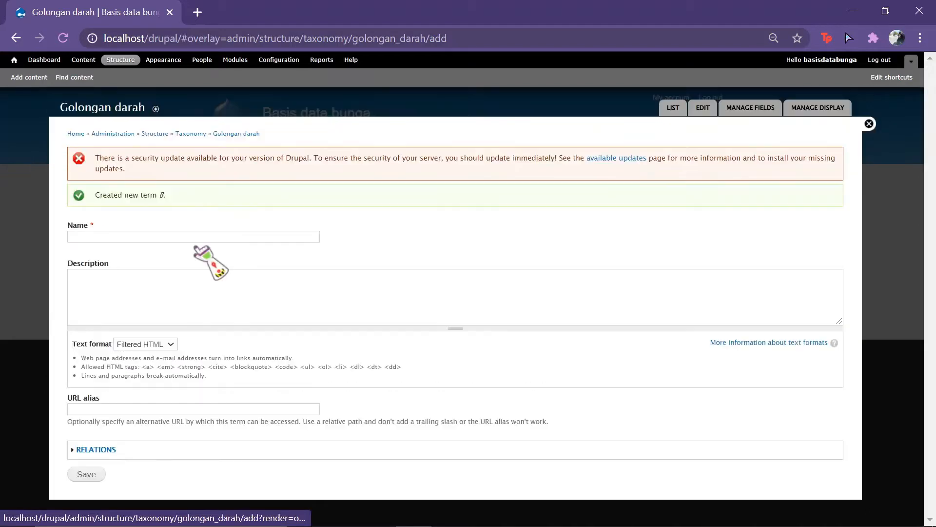
left_click(196, 237)
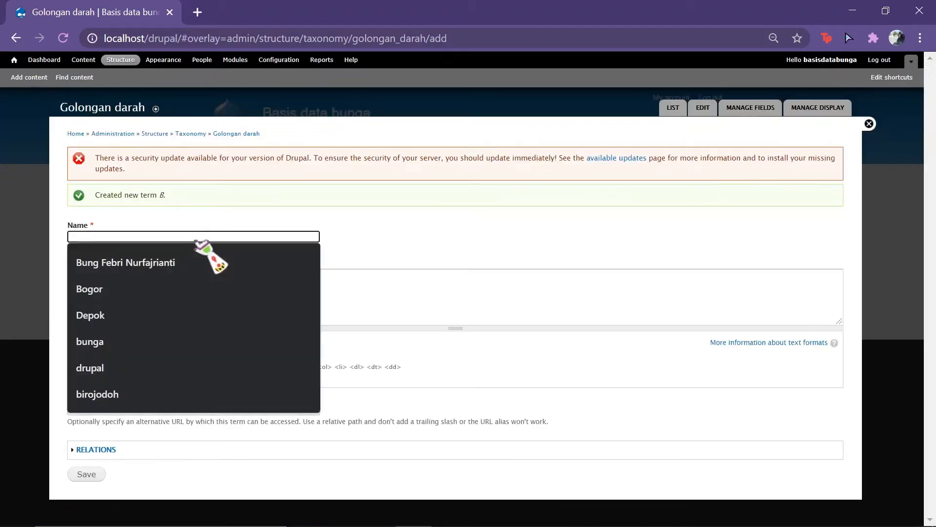
type("O")
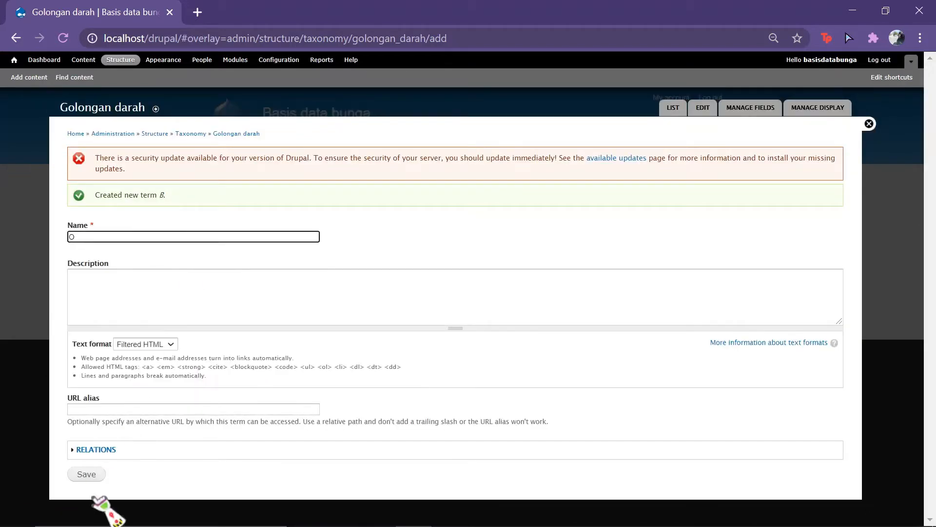
left_click(85, 474)
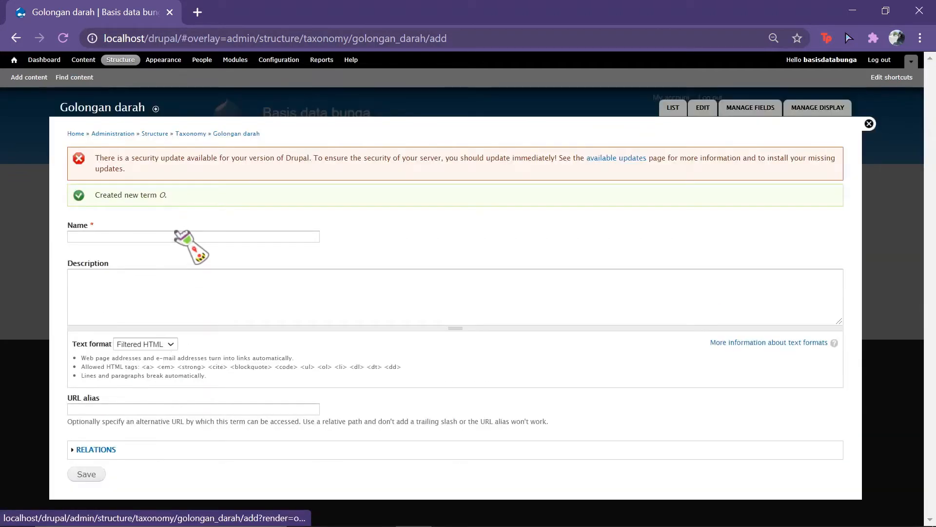
left_click(177, 236)
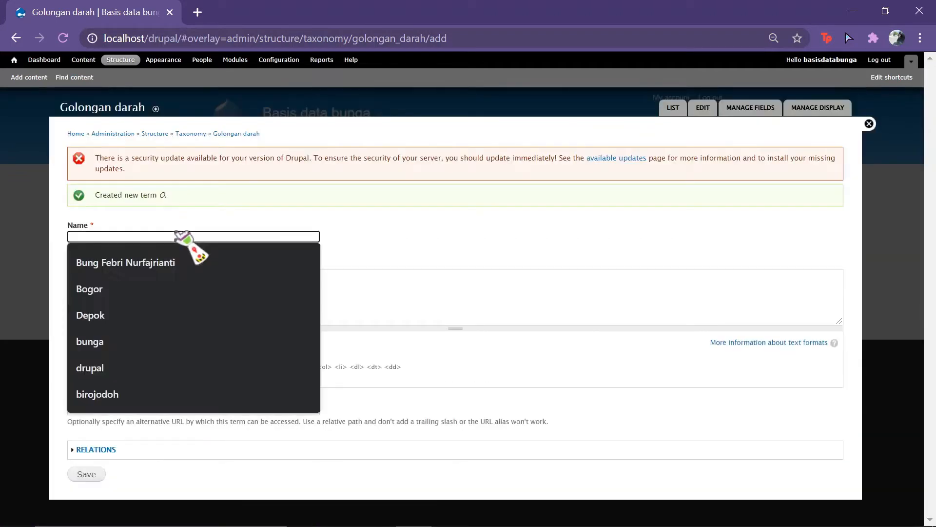
type("AB")
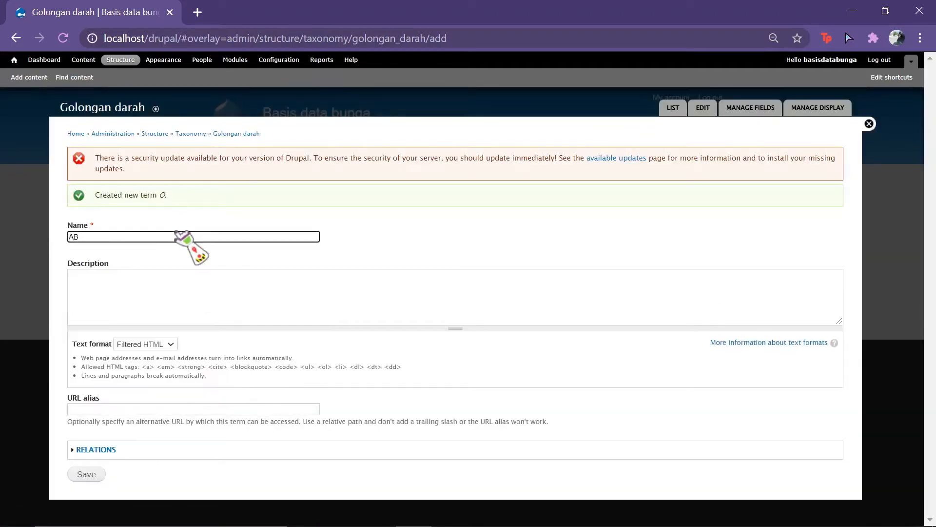
left_click(101, 476)
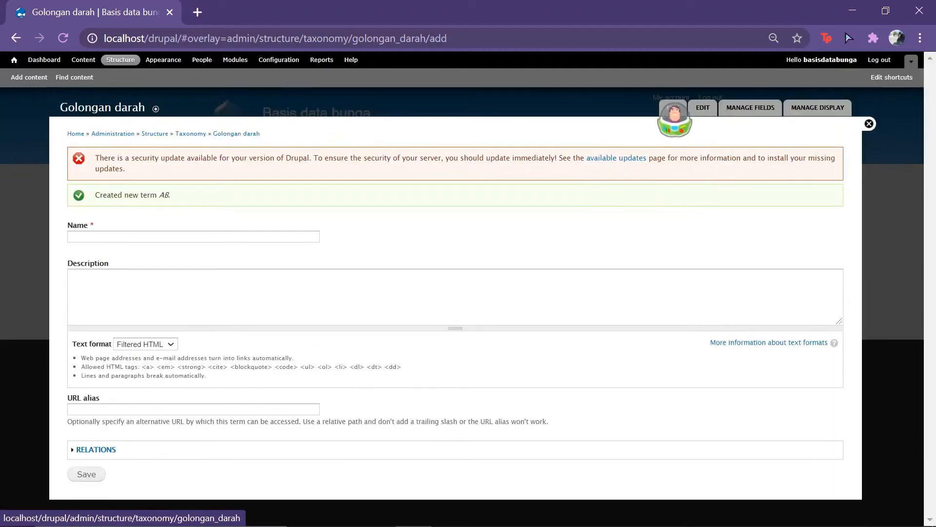
left_click(673, 107)
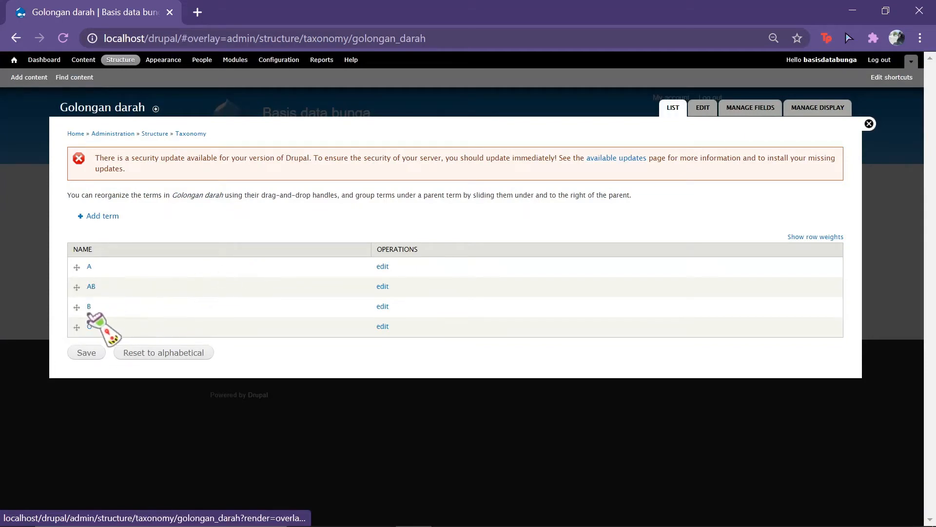
Step: Move B and O so the terms read A, B, O, AB, and save the order
left_click_drag(77, 307, 77, 289)
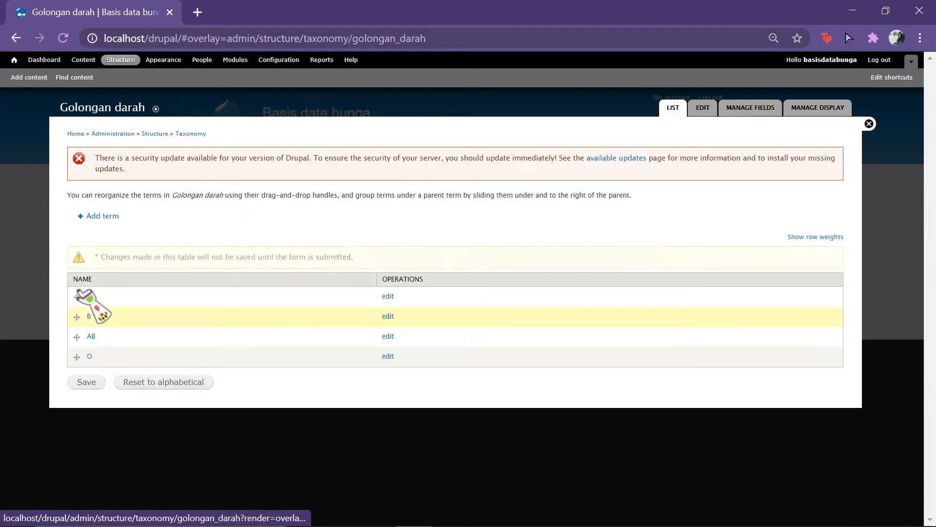
left_click_drag(77, 356, 77, 337)
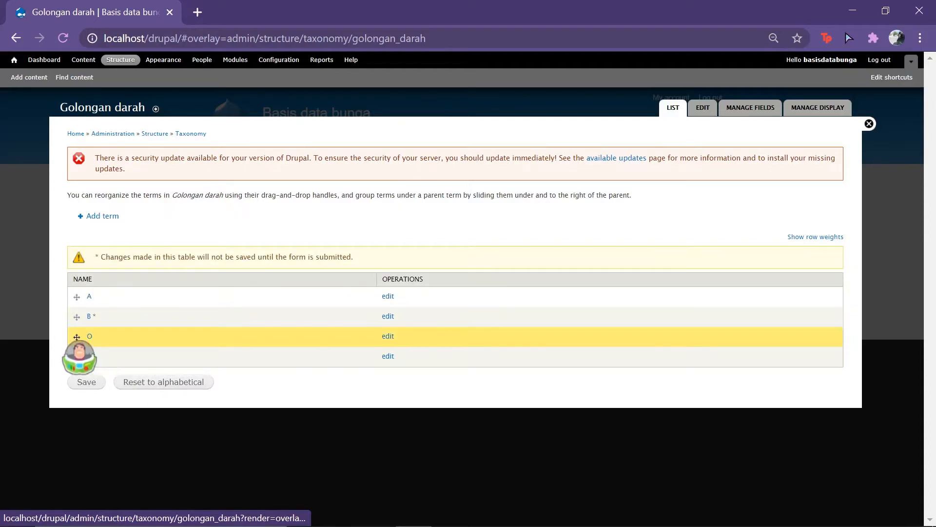
left_click(87, 382)
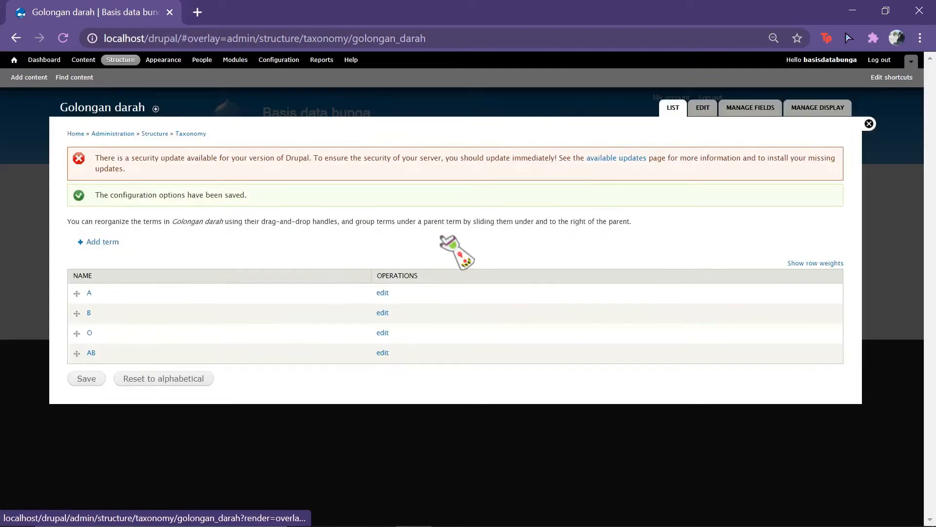
Step: Return to the vocabulary list, glancing at the planned fields in the spreadsheet
left_click(192, 134)
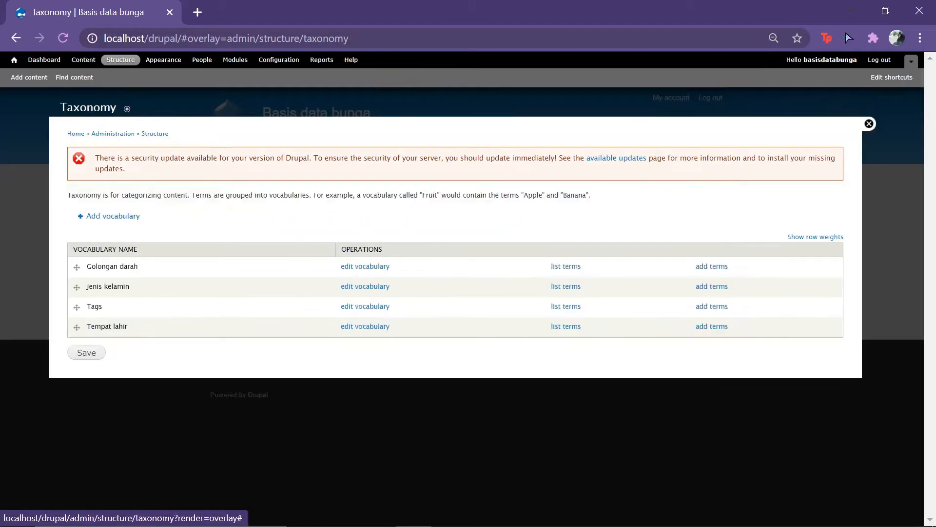
left_click(568, 517)
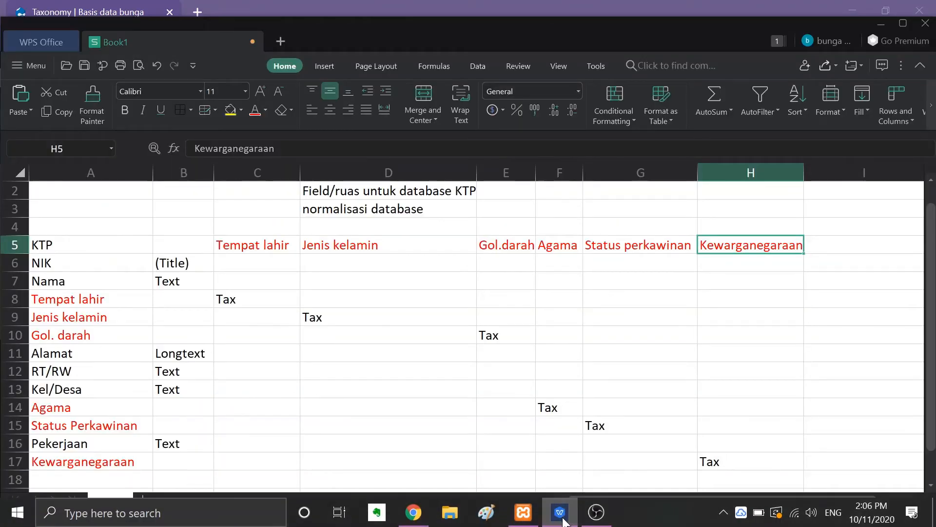
left_click(561, 516)
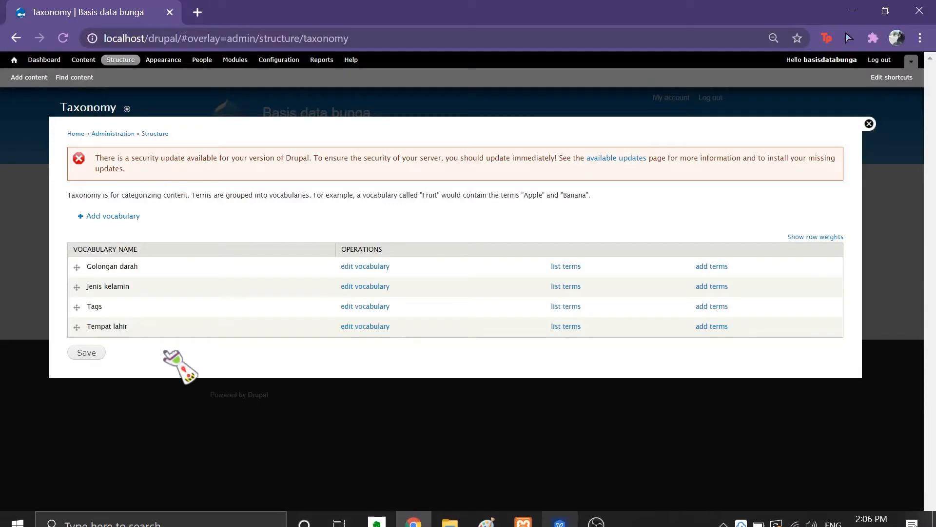
Step: Save a new vocabulary named 'Agama' and open its still-empty term list
left_click(124, 216)
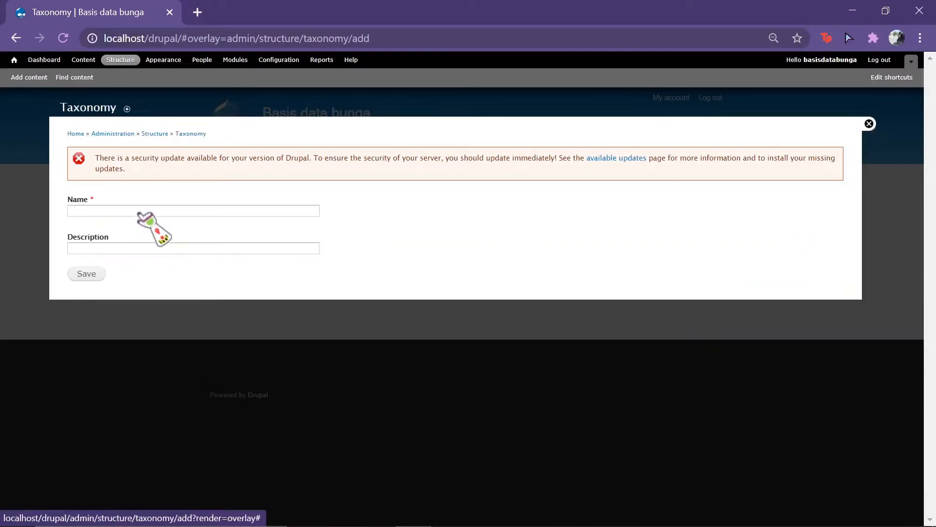
left_click(139, 211)
type("A")
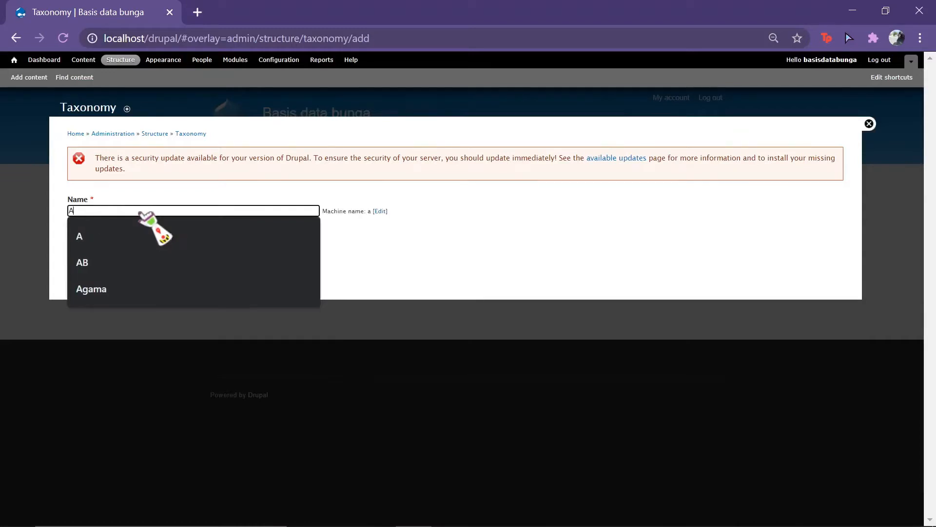
type("gam")
left_click(146, 229)
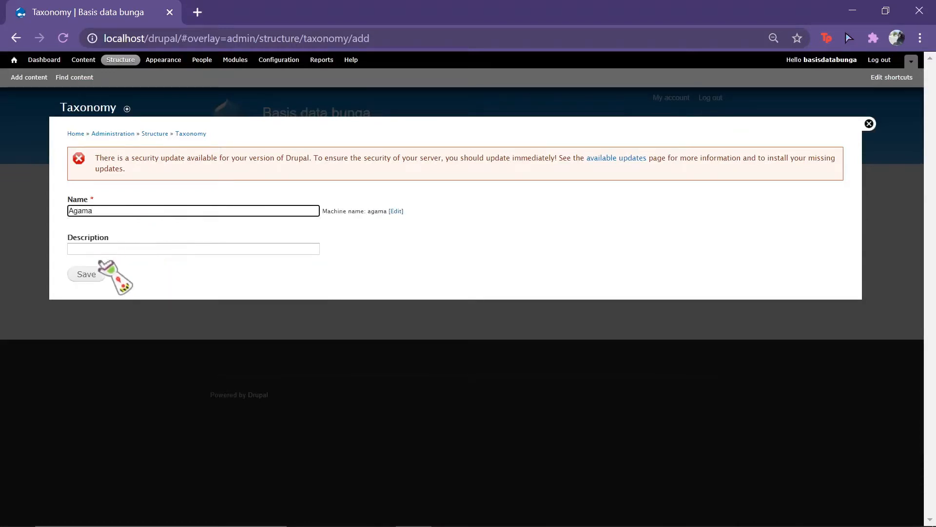
left_click(86, 274)
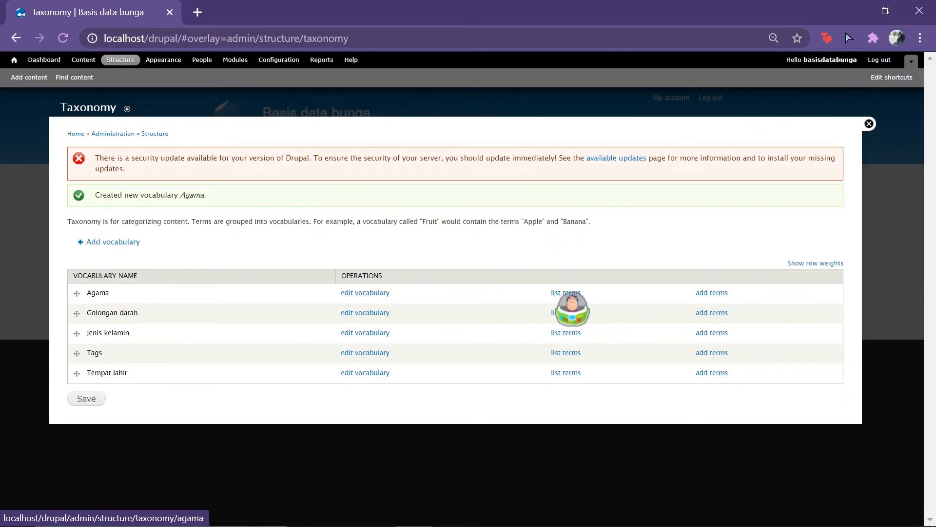
left_click(568, 293)
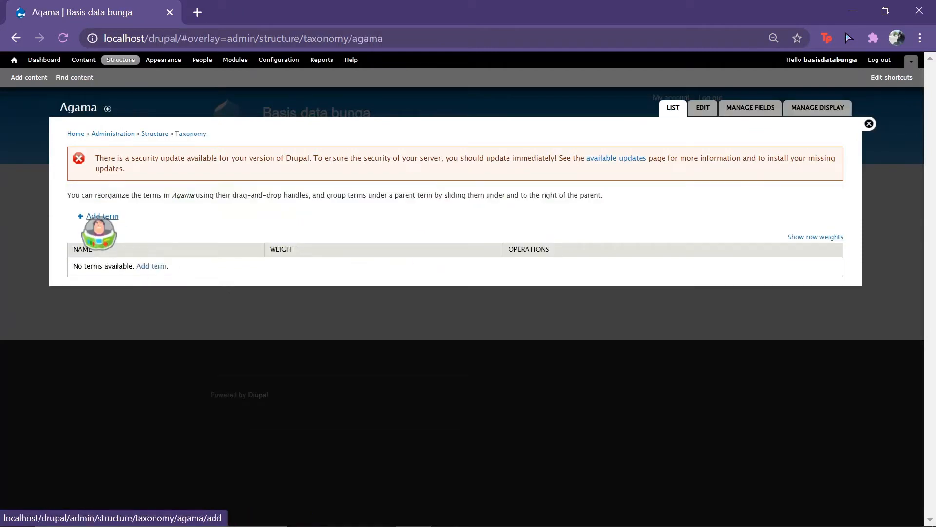
Step: Add the Agama terms 'Islam' and 'Protestan'
left_click(100, 217)
left_click(167, 210)
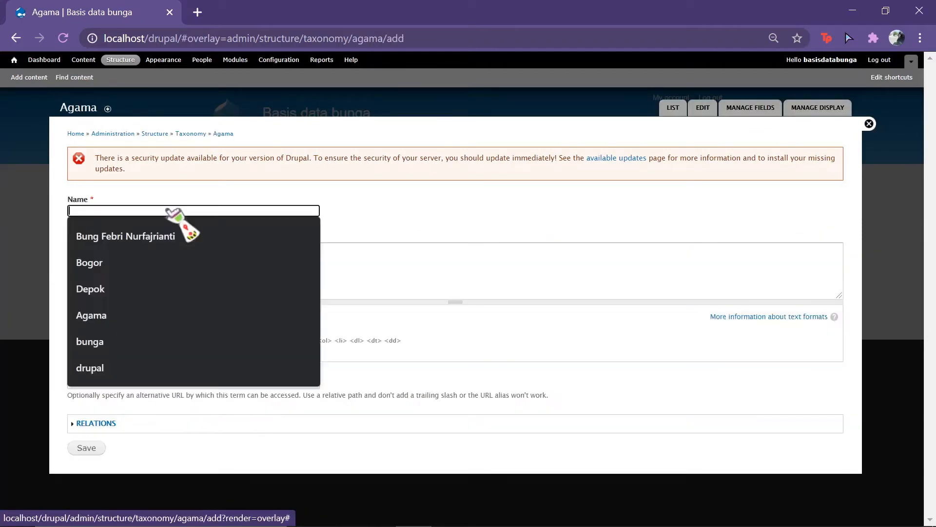
type("Islam")
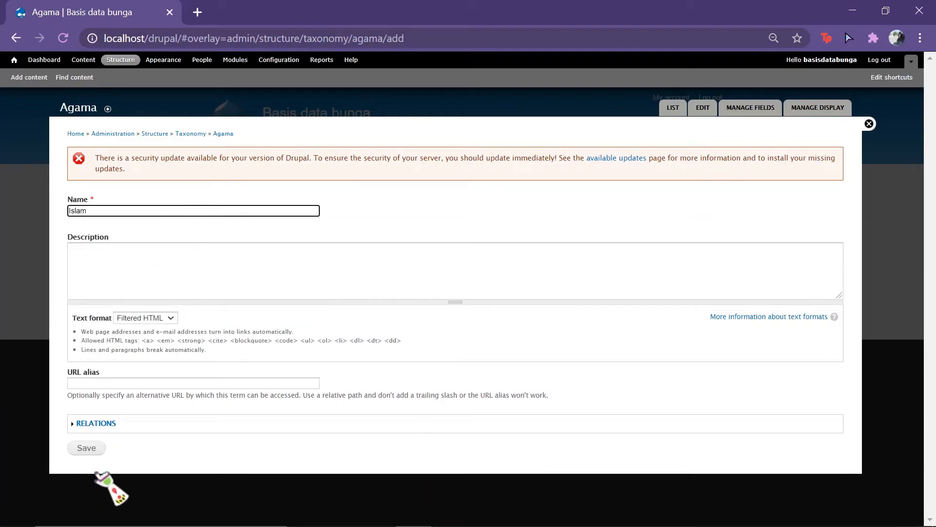
left_click(86, 449)
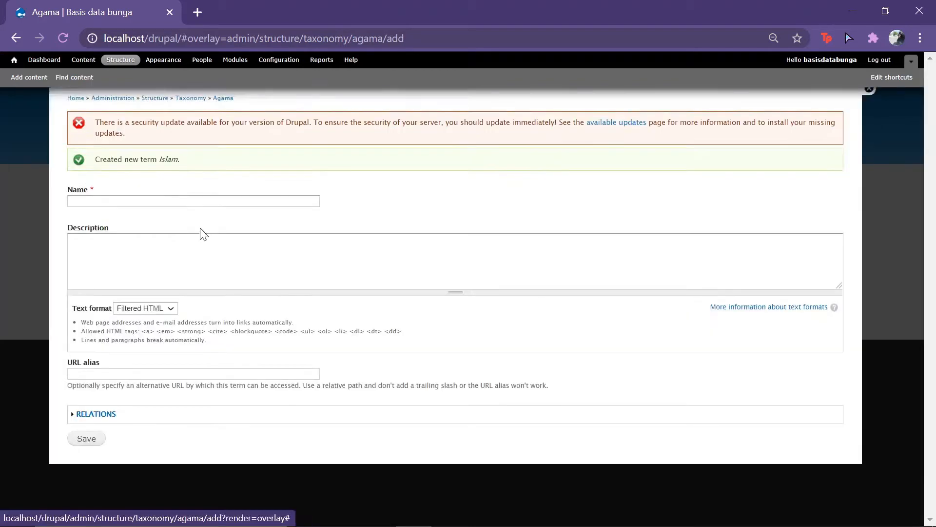
left_click(187, 237)
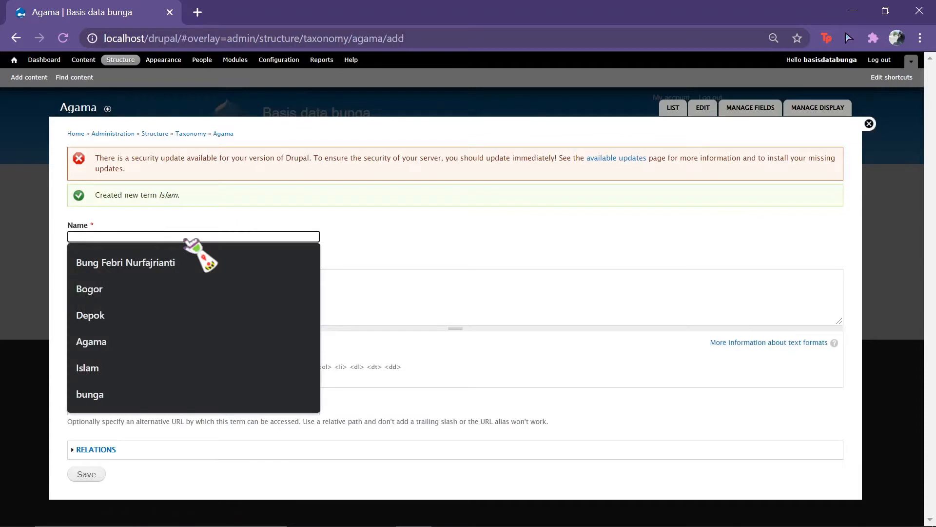
type("Protestan")
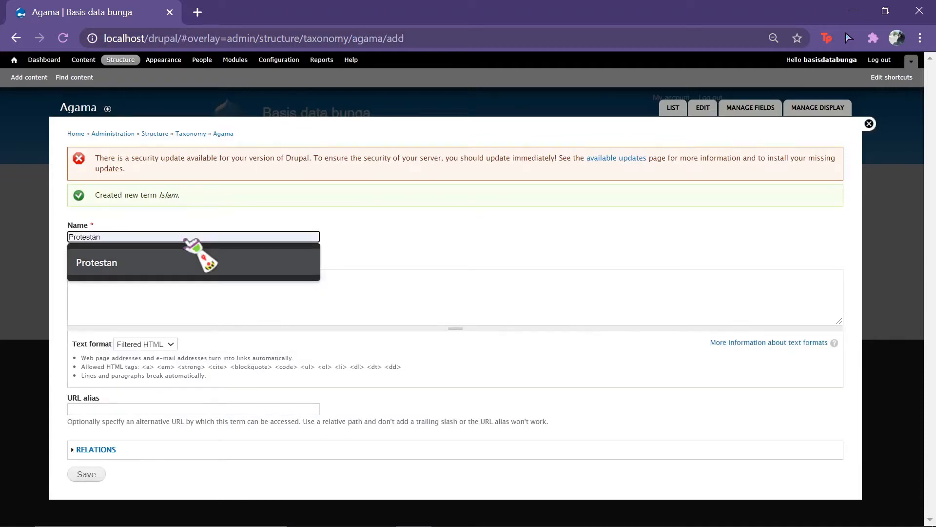
left_click(195, 254)
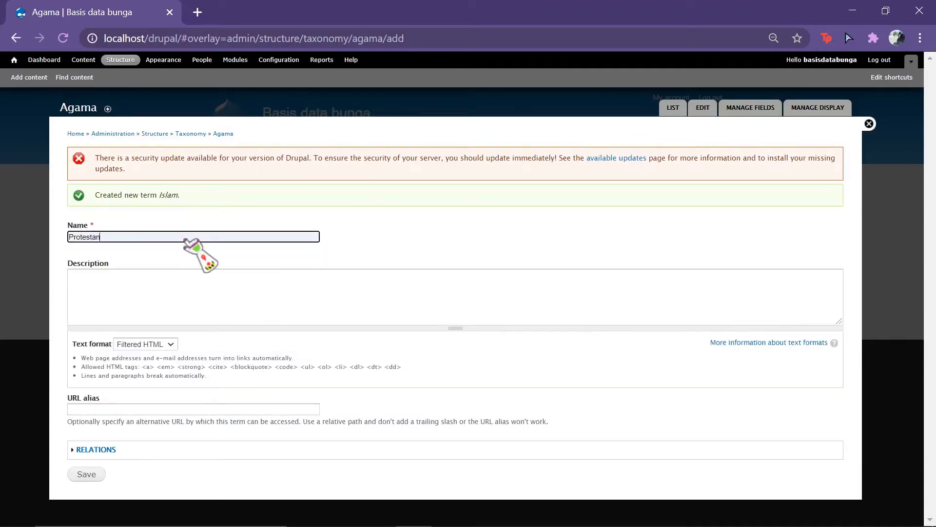
left_click(88, 474)
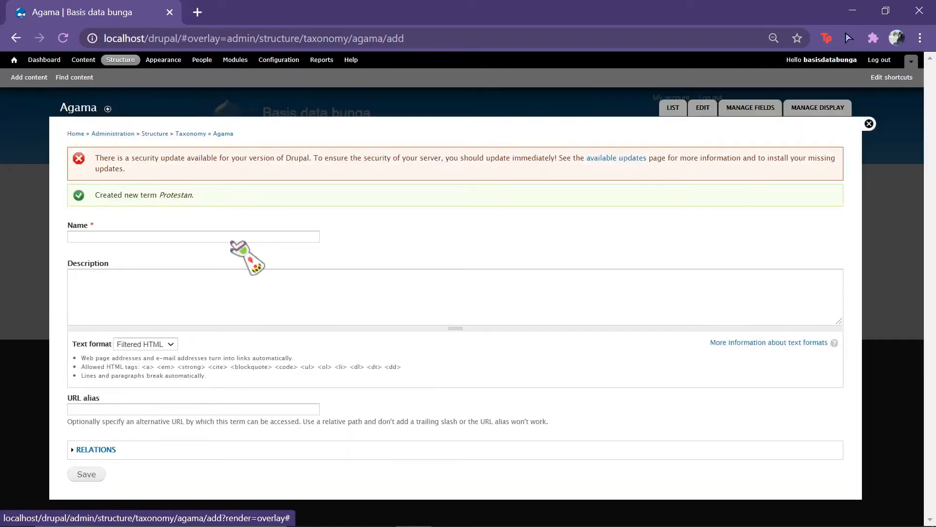
Step: Add the terms 'Katholik' and 'Konghucu'
left_click(232, 239)
type("Katholik")
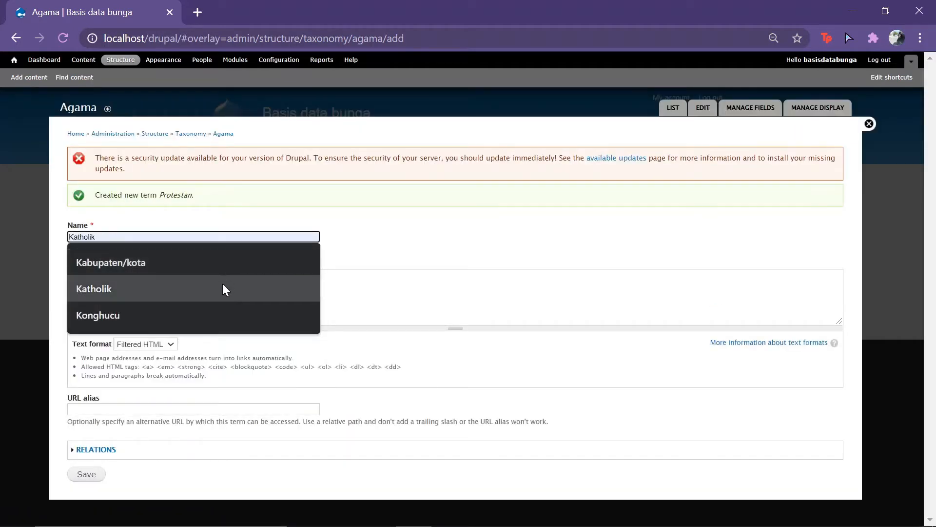
left_click(223, 288)
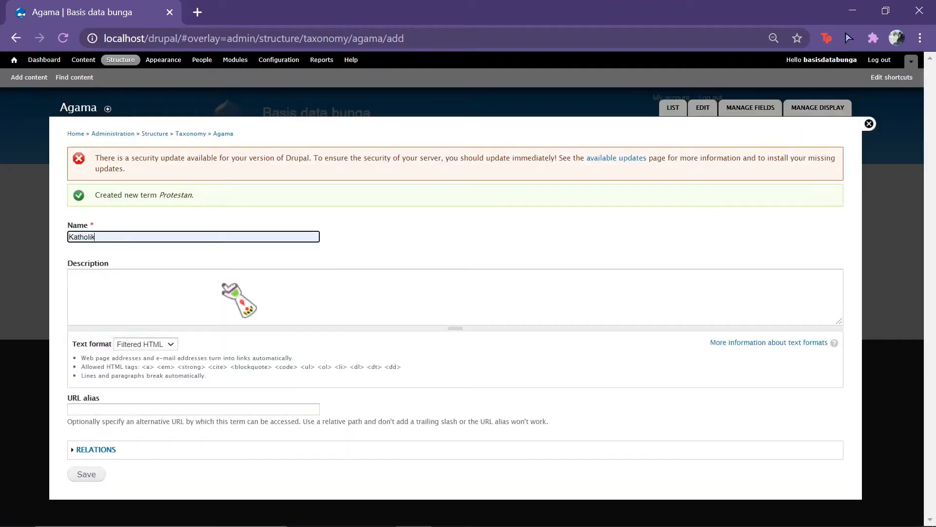
left_click(81, 474)
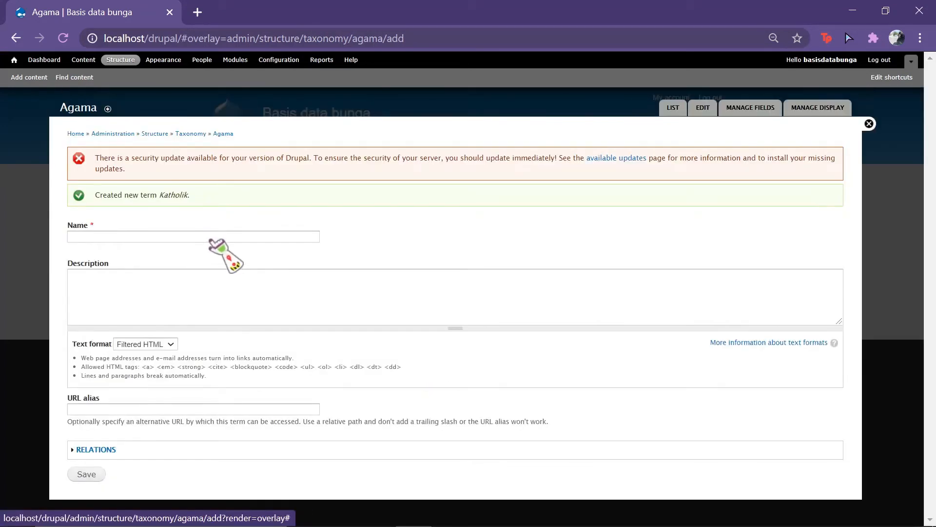
left_click(211, 239)
type("Kong")
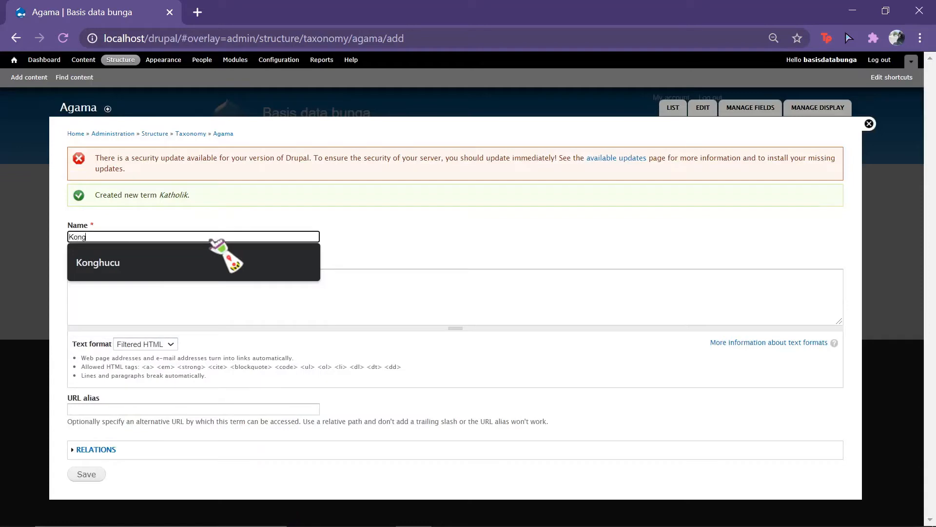
key("Down")
key("Return")
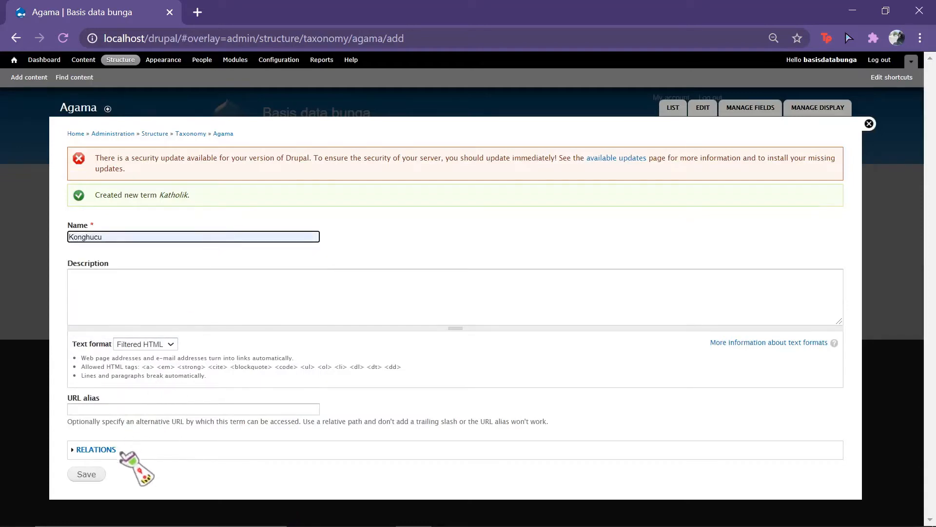
left_click(90, 475)
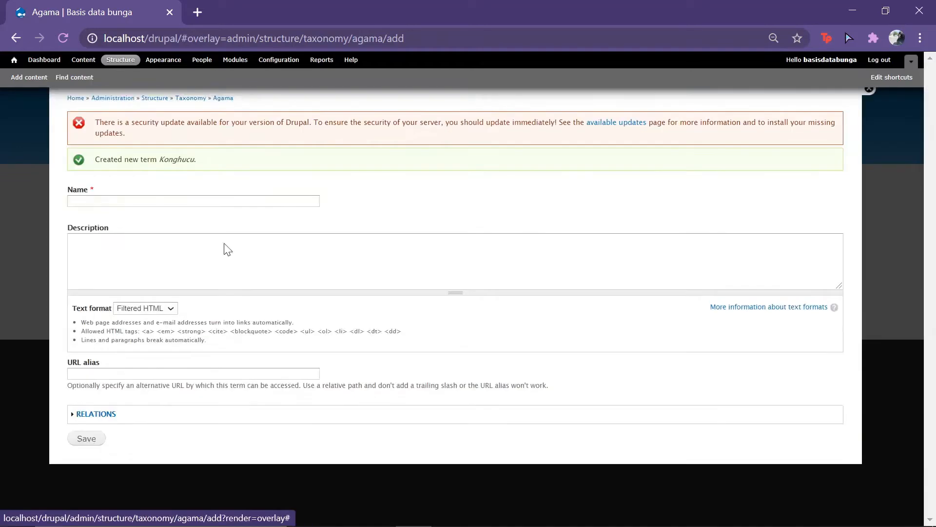
Step: Add the terms 'Buddha' and 'Hindu'
left_click(225, 239)
type("Bu")
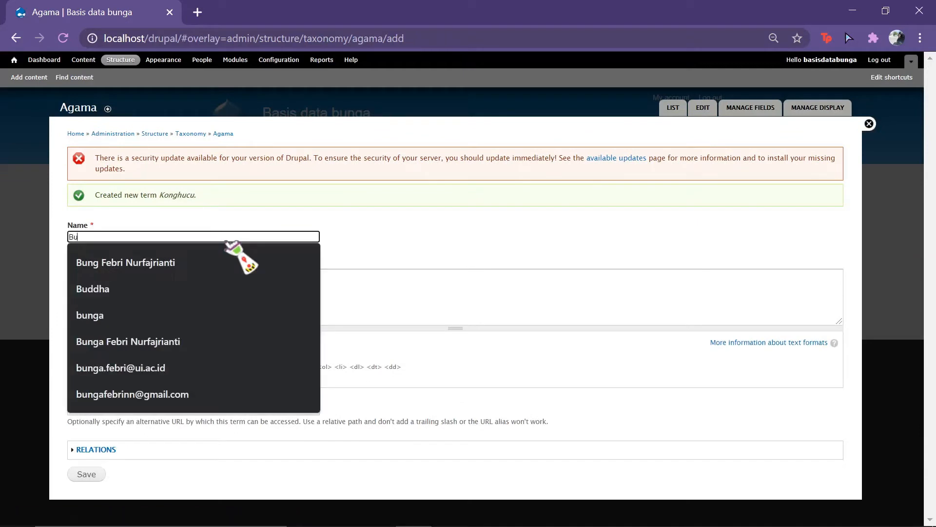
key("Down")
key("Down")
key("Return")
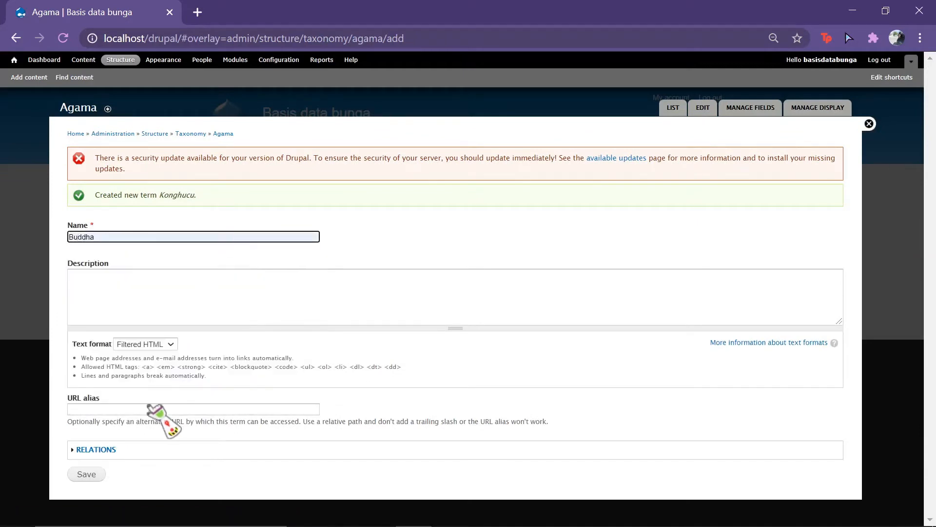
left_click(99, 475)
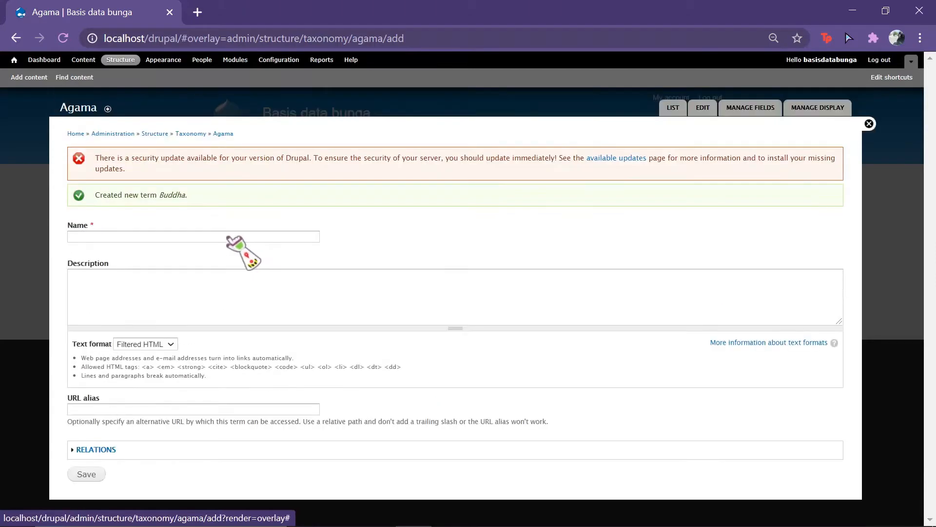
left_click(229, 237)
type("Hindu")
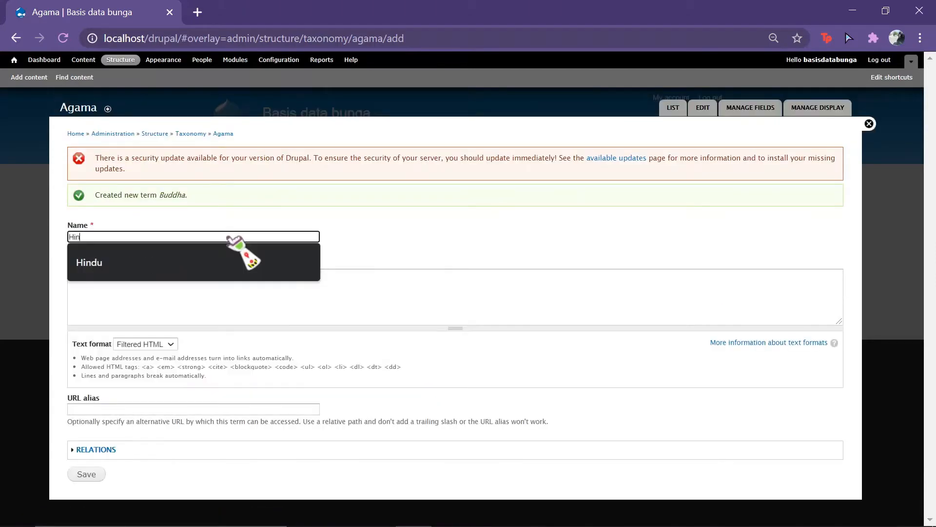
left_click(99, 474)
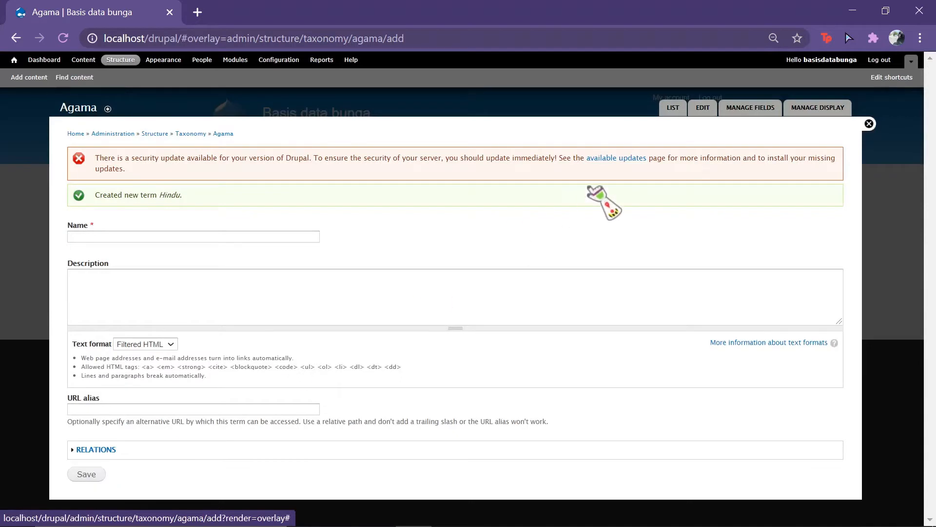
Step: Reorder Agama terms to Islam, Buddha, Katholik, Protestan, Hindu, Konghucu and save
left_click(673, 109)
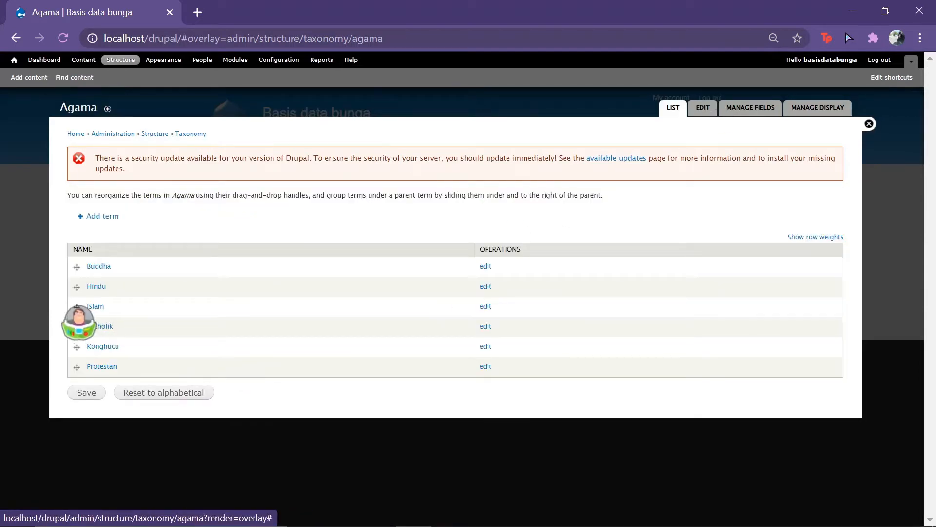
left_click_drag(76, 307, 80, 266)
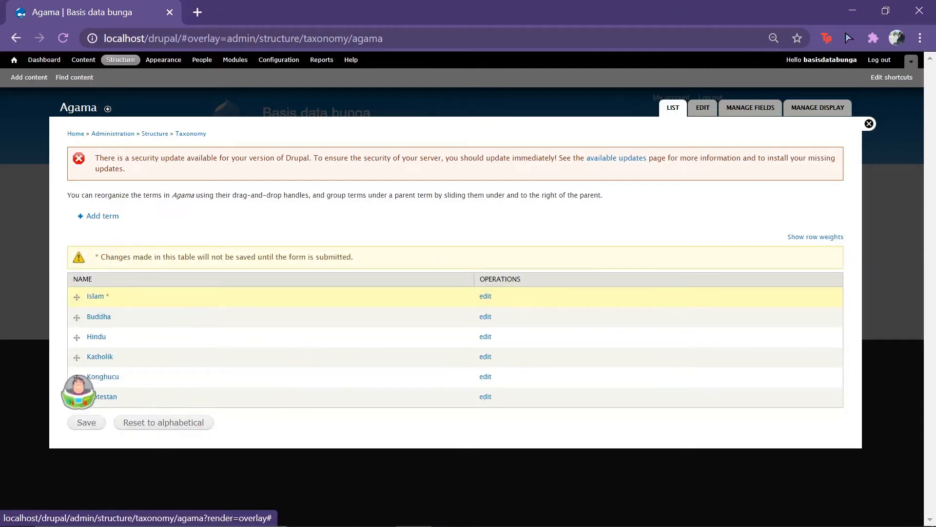
left_click_drag(77, 358, 76, 337)
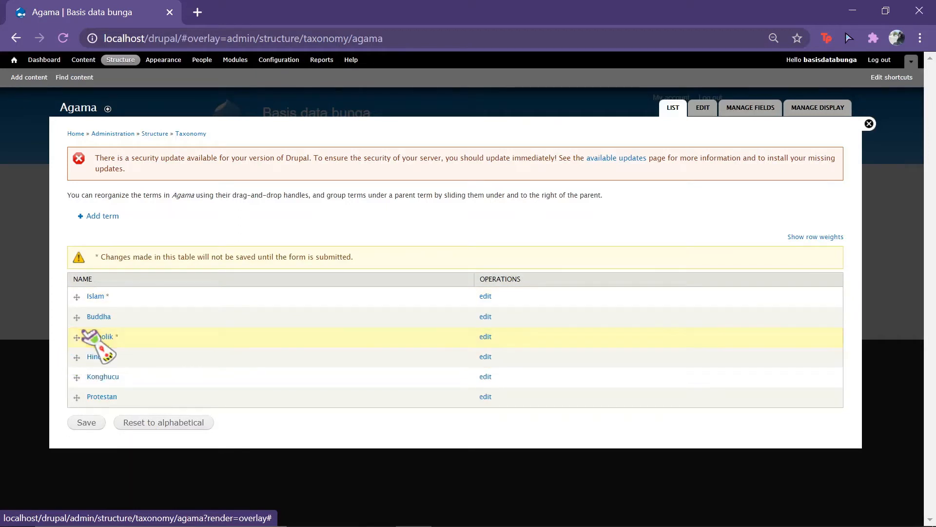
left_click_drag(77, 397, 78, 356)
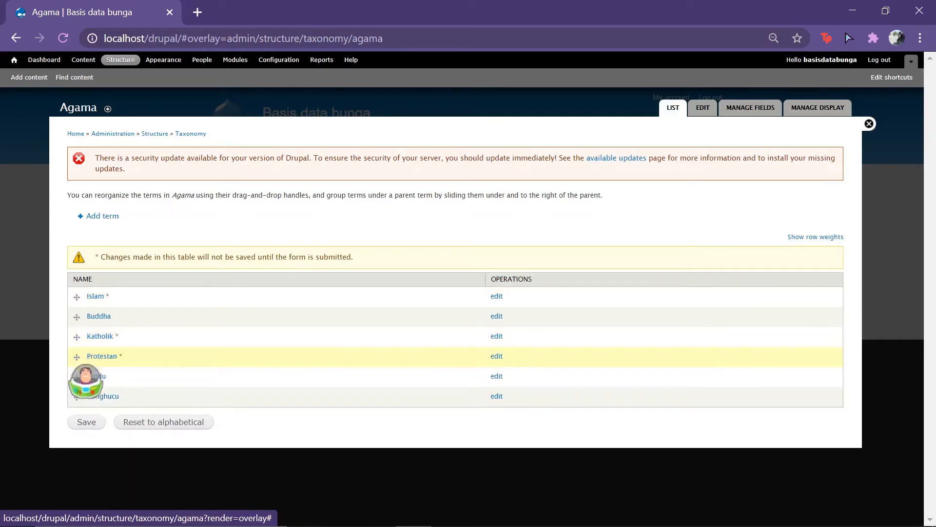
left_click(86, 423)
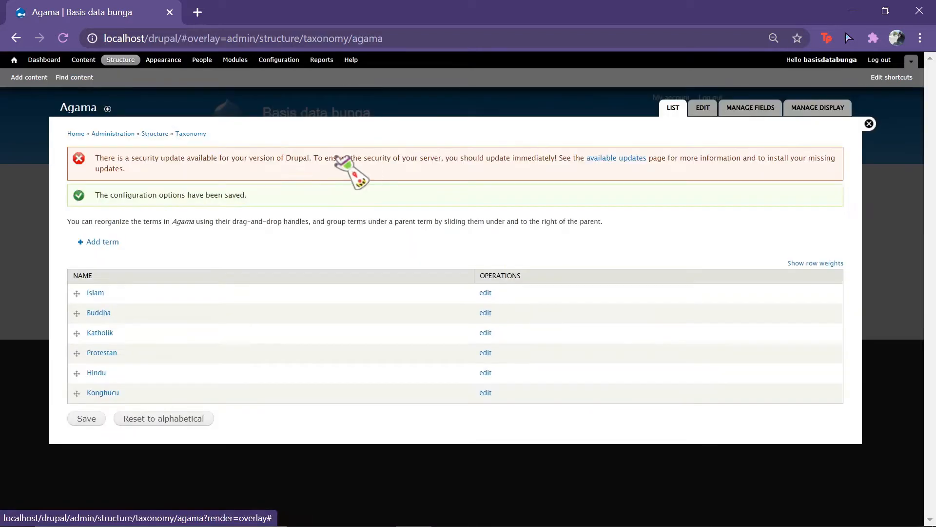
left_click(190, 134)
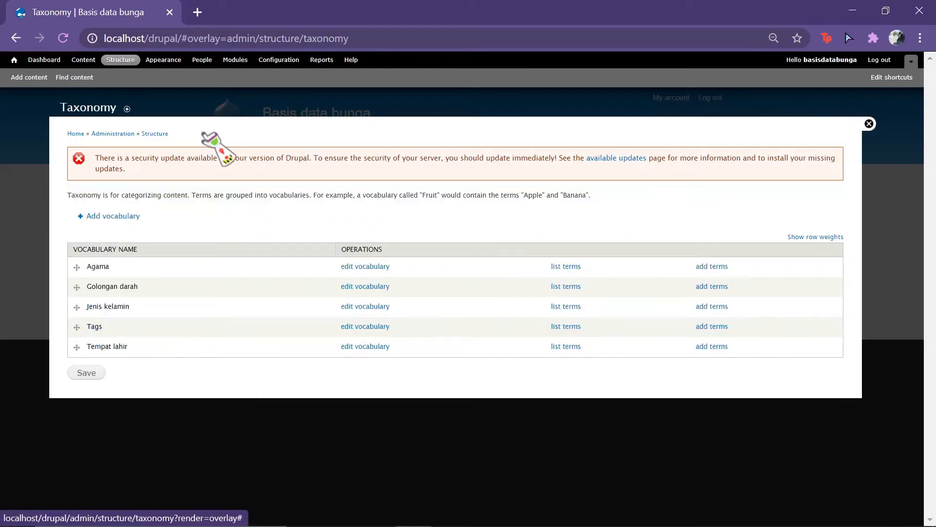
Step: Create and save a vocabulary named 'Status perkawinan', checking the spreadsheet field plan first
left_click(113, 216)
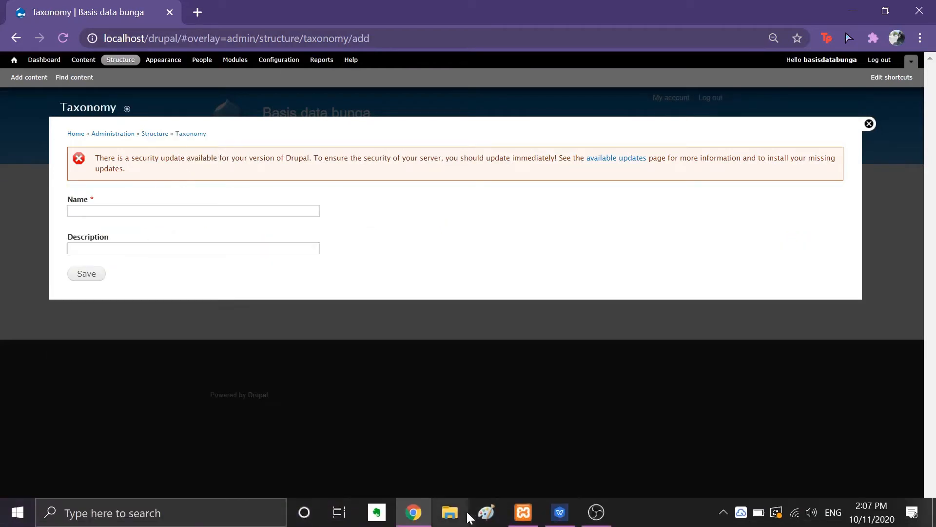
left_click(569, 522)
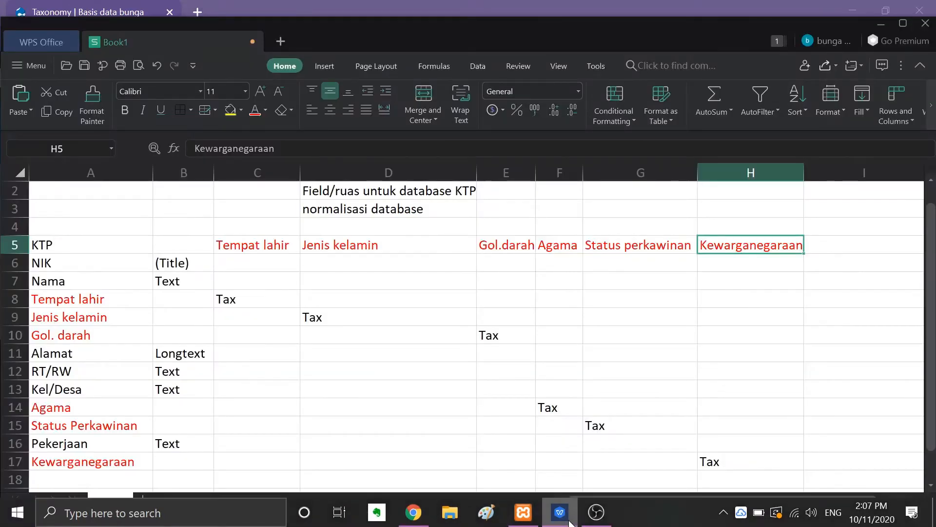
left_click(569, 522)
left_click(166, 210)
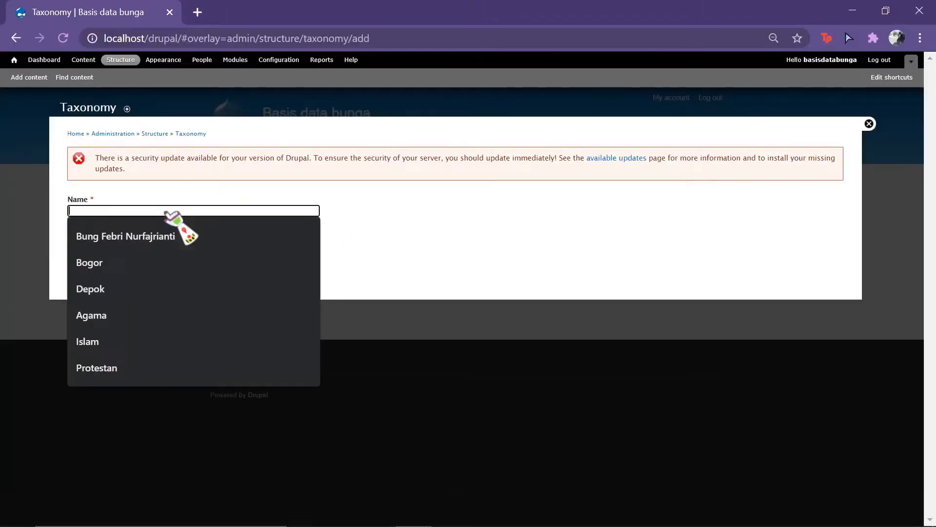
type("Status perkawinan")
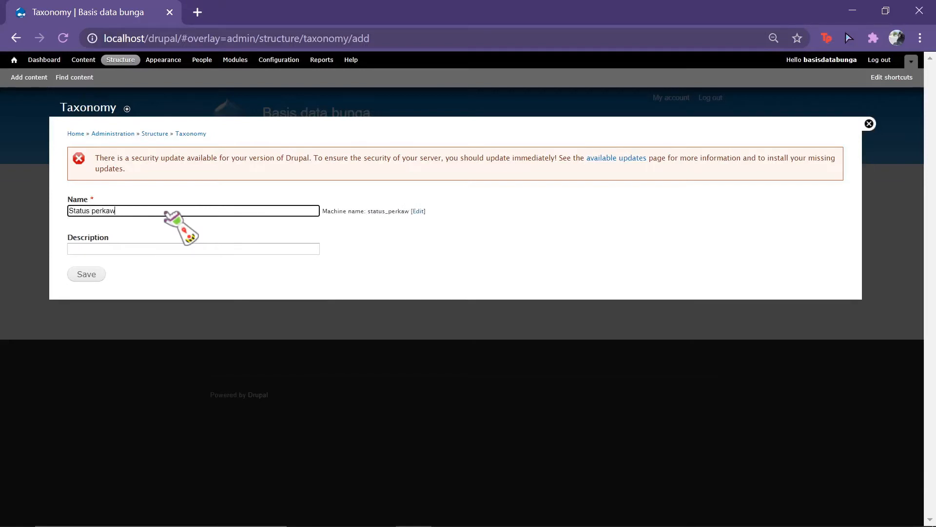
left_click(83, 274)
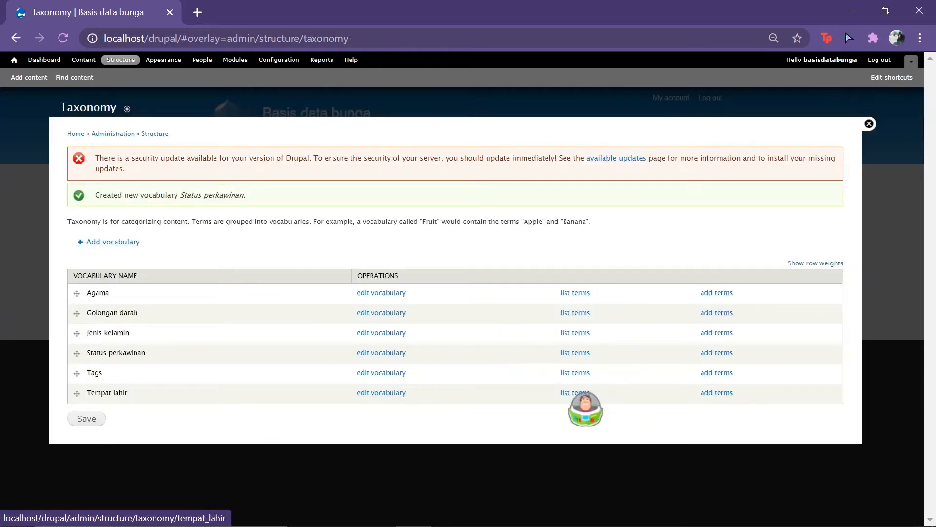
Step: Add the terms 'Belum kawin' and 'Kawin' to Status perkawinan
left_click(575, 352)
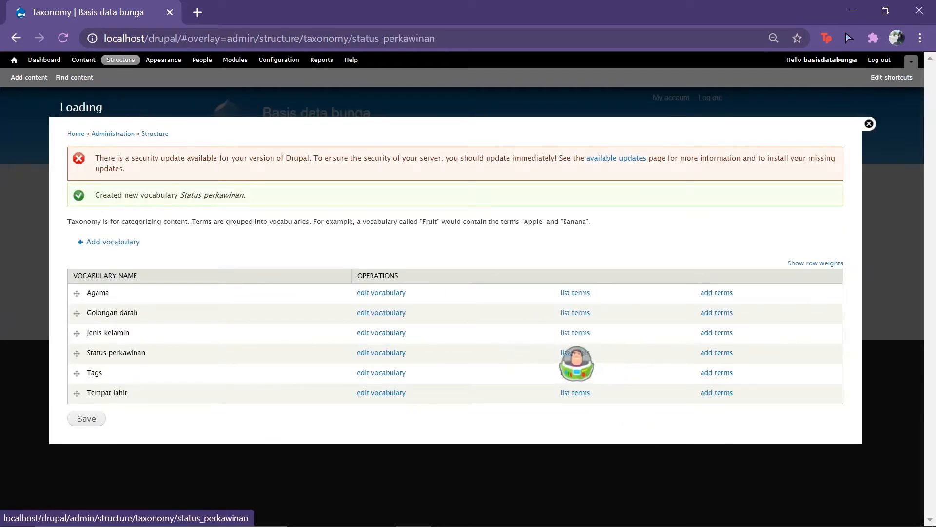
left_click(100, 217)
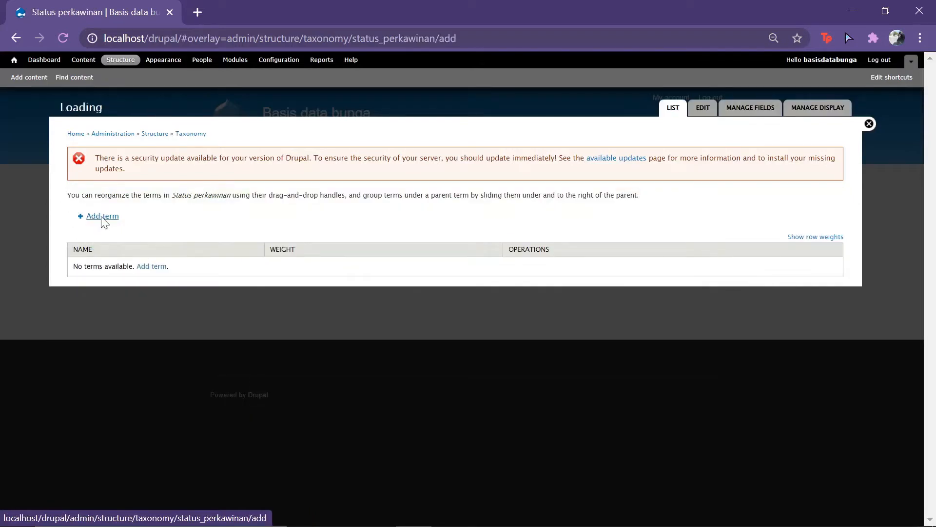
left_click(190, 210)
type("Belum kawin")
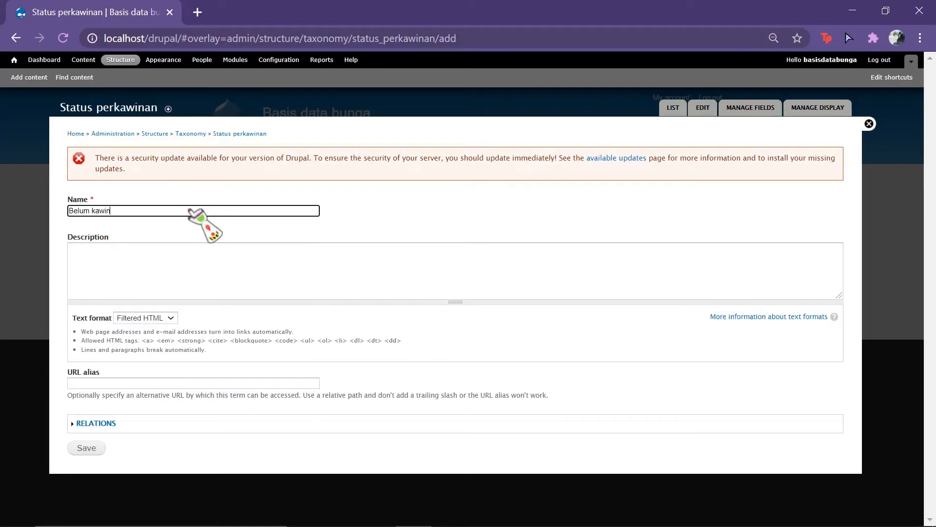
left_click(91, 451)
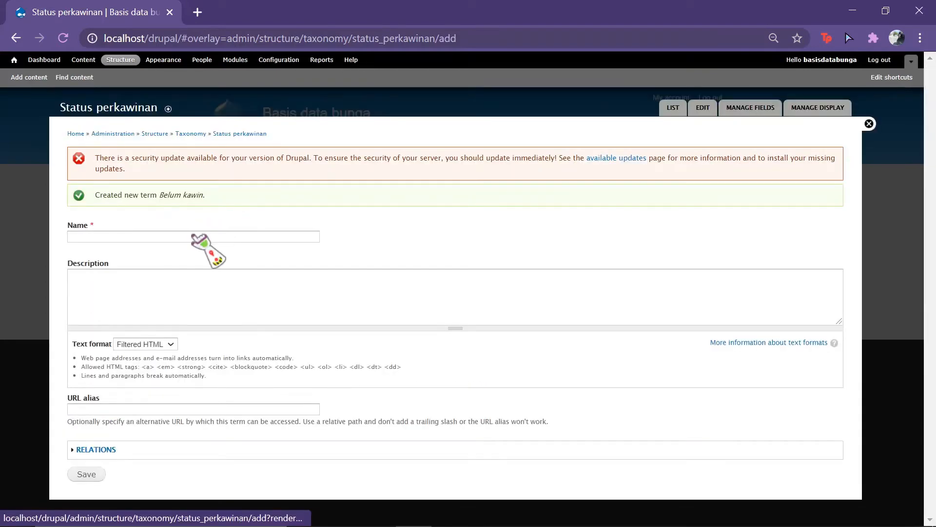
left_click(194, 236)
type("Kai")
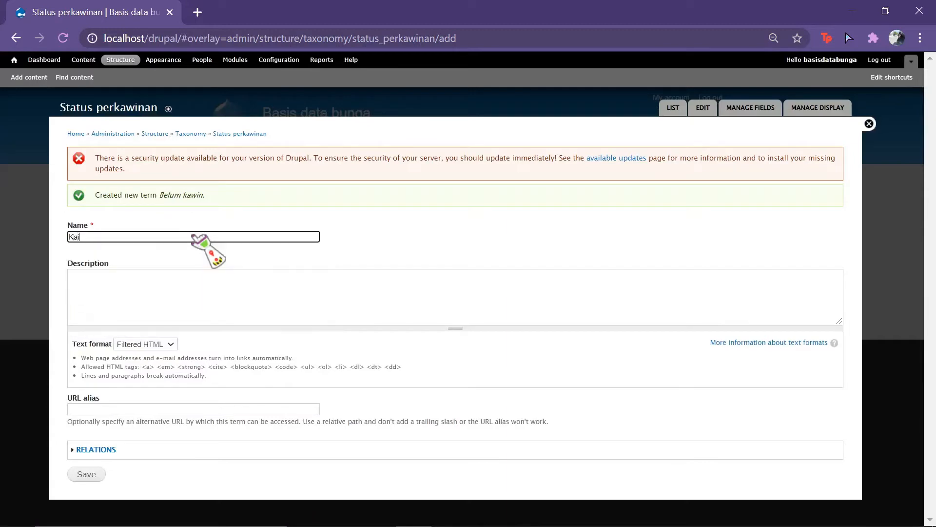
type("win")
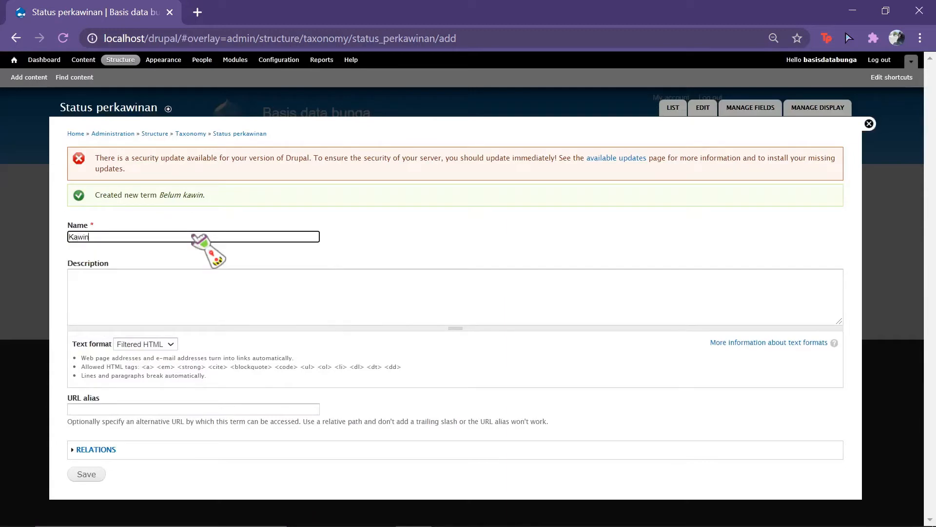
left_click(94, 474)
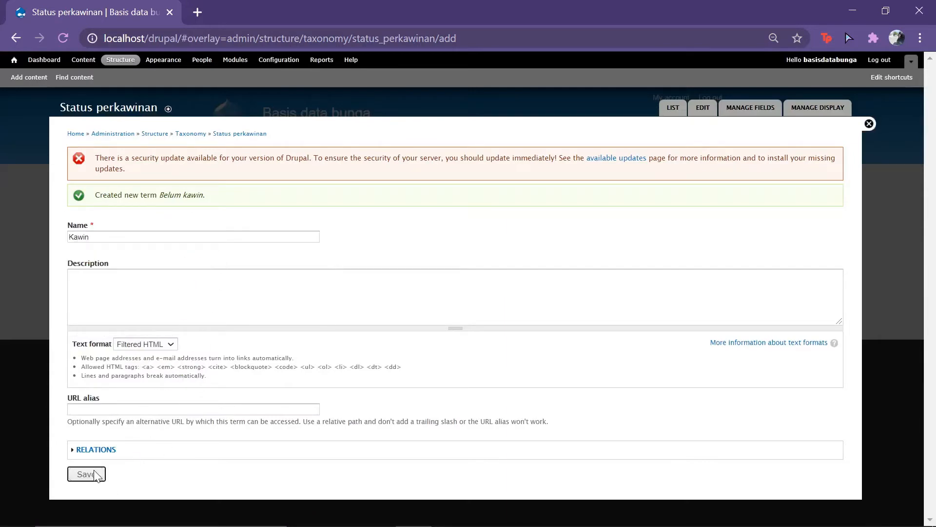
Step: Save the Status perkawinan term order and return to the vocabulary list
left_click(675, 110)
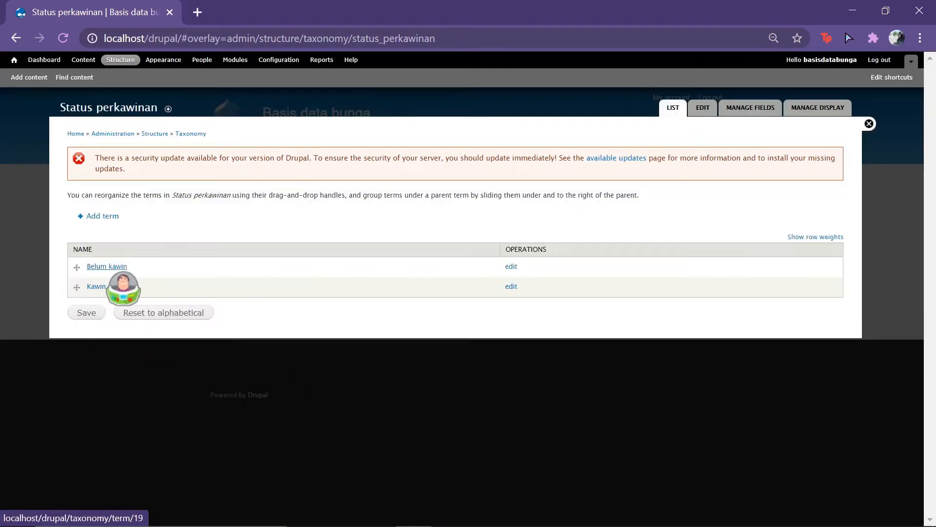
left_click(87, 312)
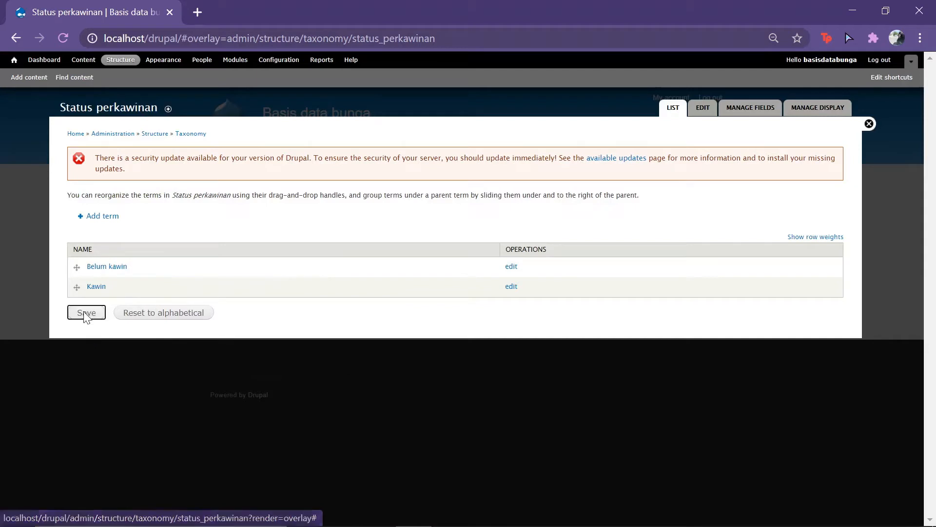
left_click(199, 134)
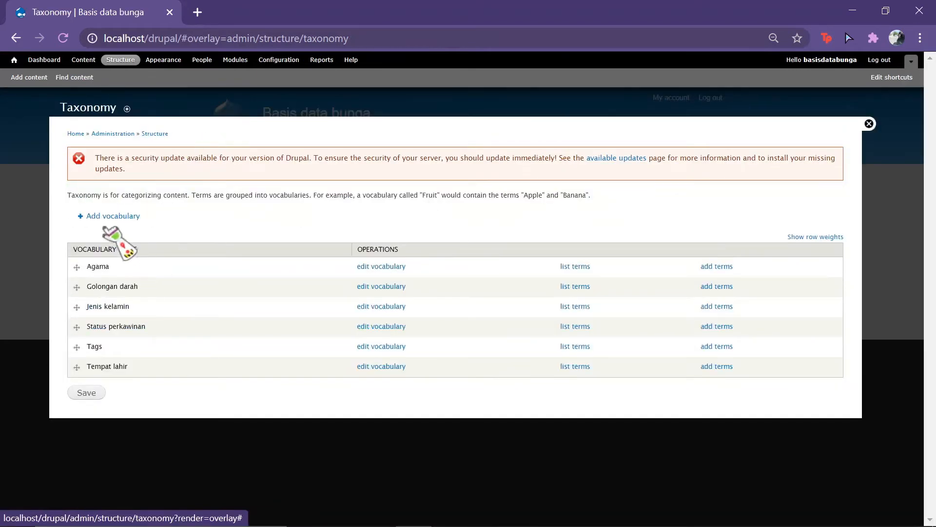
Step: Create and save a new vocabulary named 'Kewarganegaraan'
left_click(101, 217)
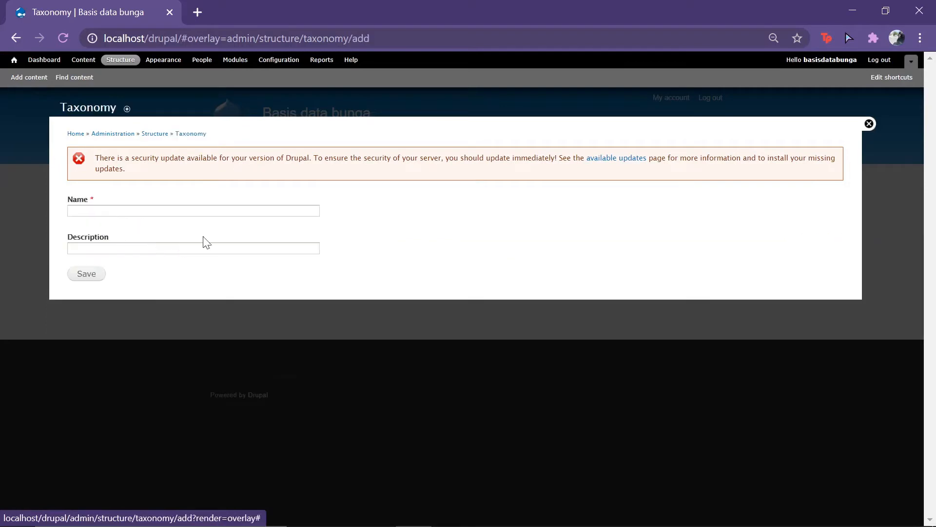
left_click(213, 215)
type("Kewarganegaraan")
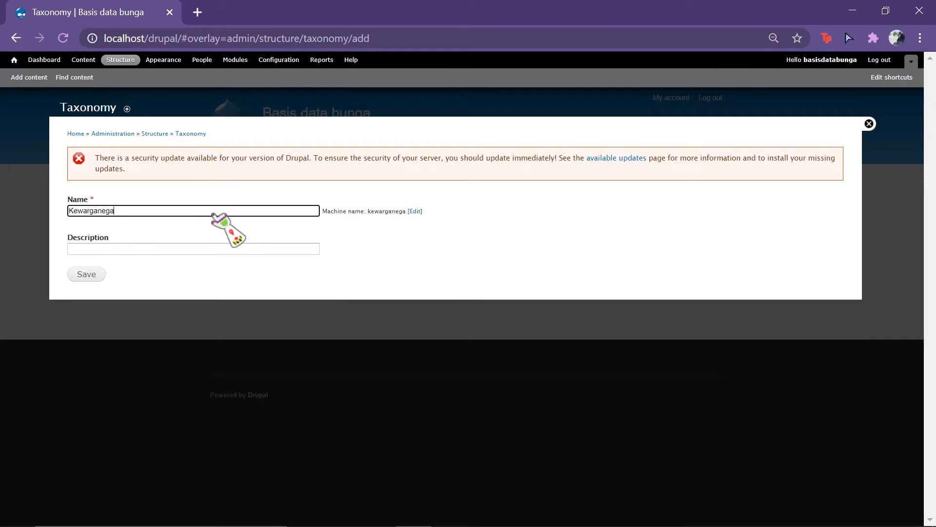
left_click(88, 276)
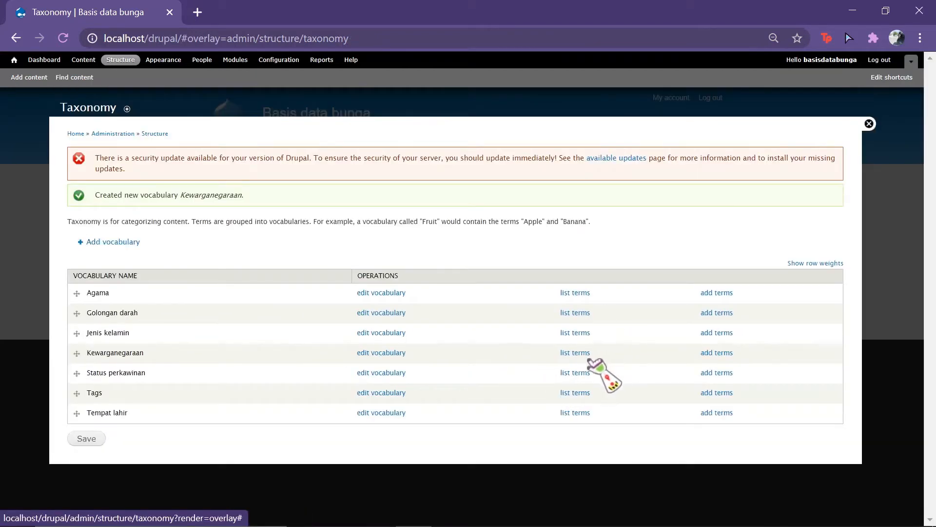
Step: Add the term 'Indonesia' to Kewarganegaraan and show its term list
left_click(575, 353)
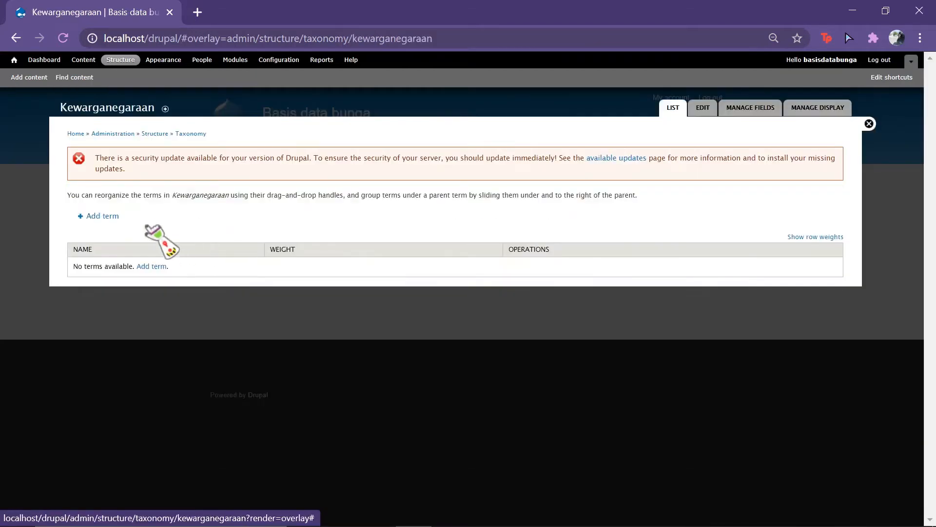
left_click(90, 216)
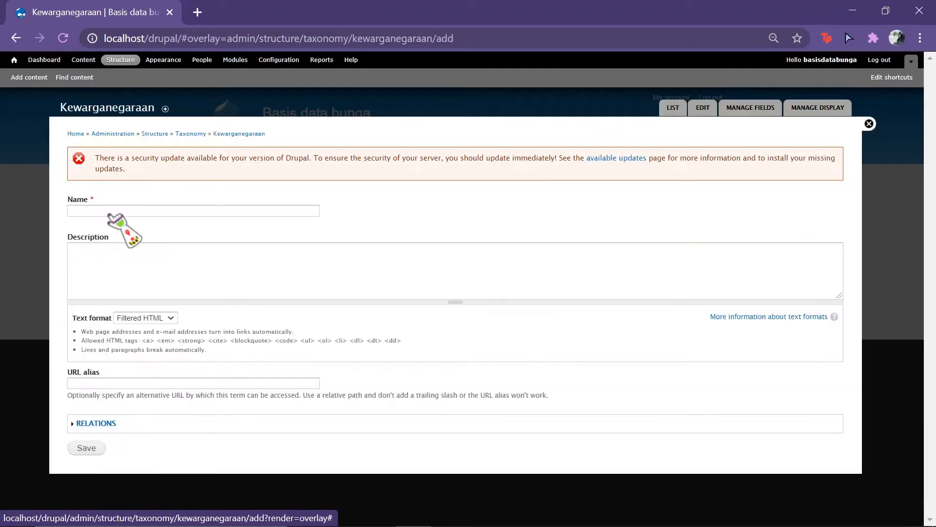
left_click(110, 213)
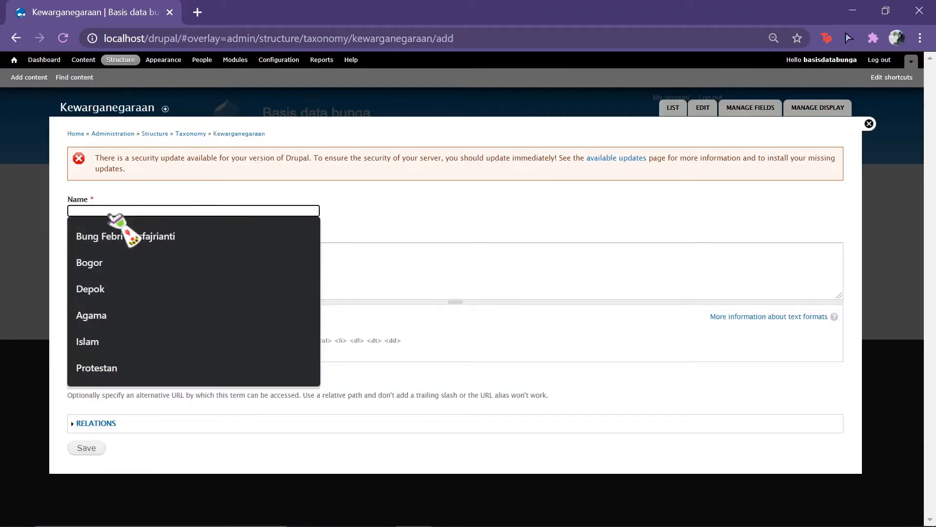
type("Indonesia")
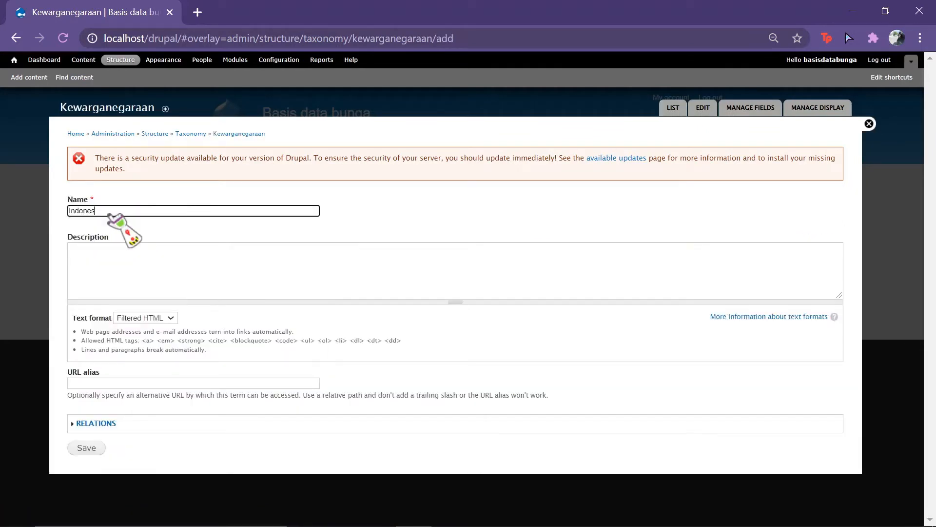
left_click(91, 447)
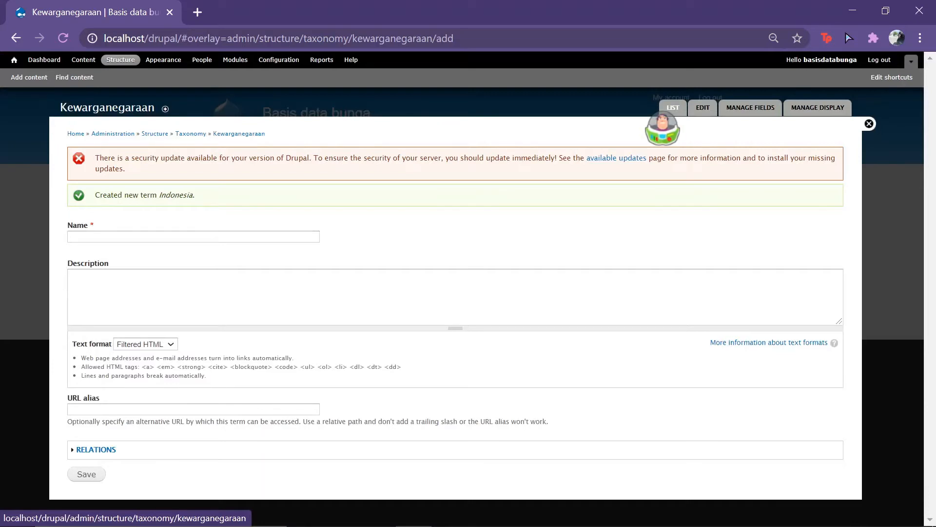
left_click(672, 108)
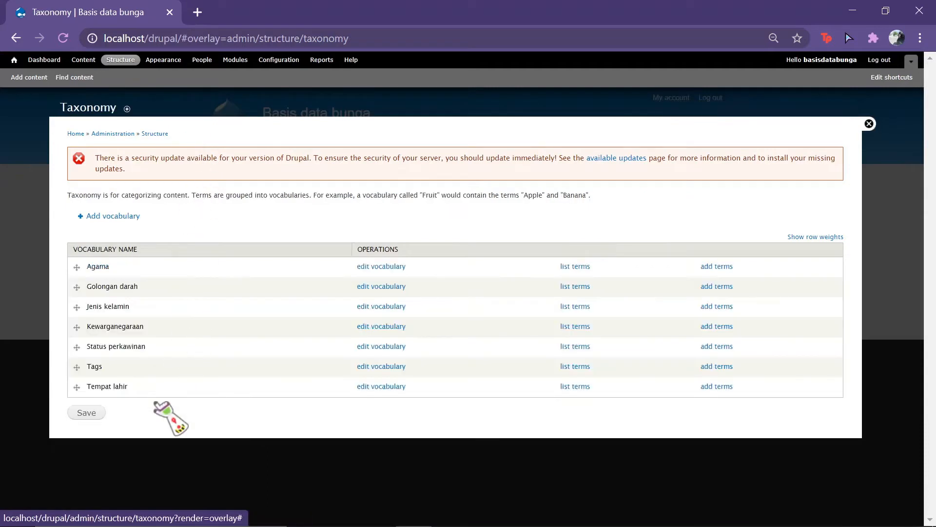
Step: Reorder vocabularies to Tempat lahir, Jenis kelamin, Golongan darah, Agama, Status perkawinan, Kewarganegaraan, Tags, and save
left_click_drag(77, 386, 78, 365)
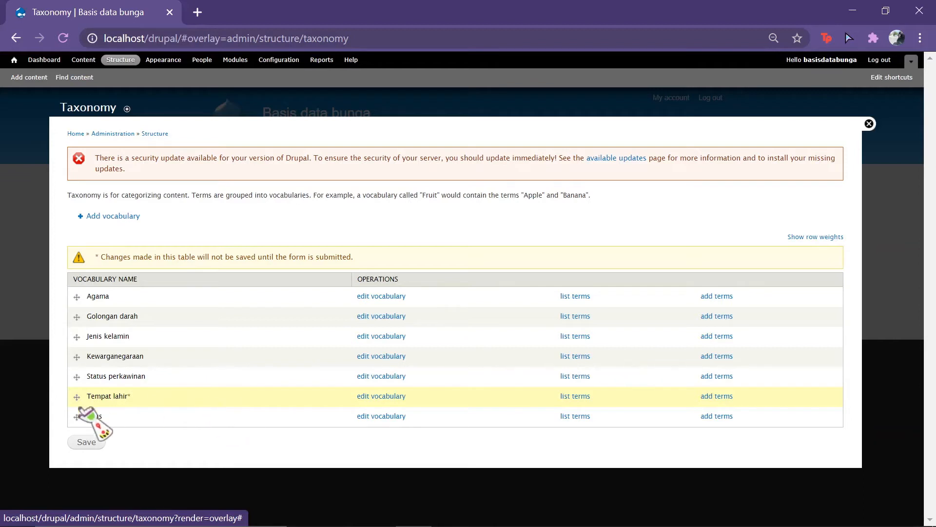
left_click_drag(76, 396, 78, 296)
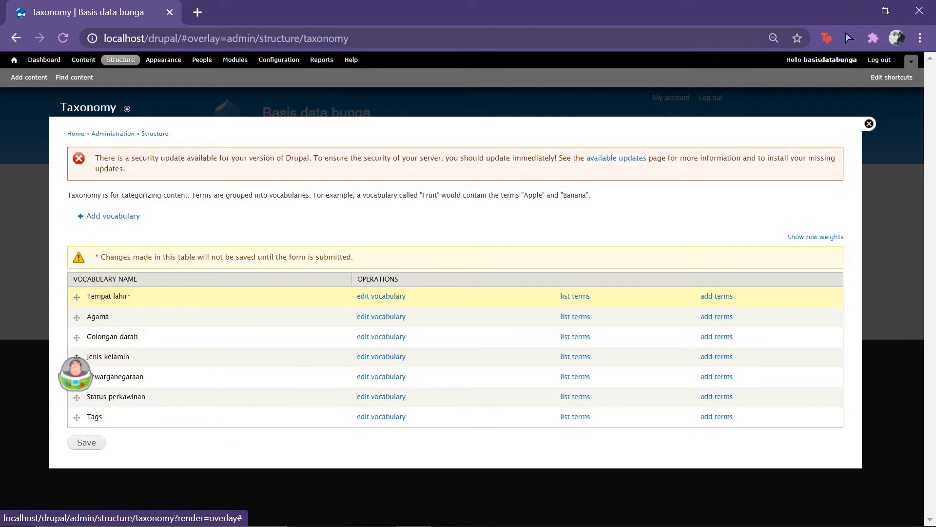
left_click_drag(77, 356, 77, 316)
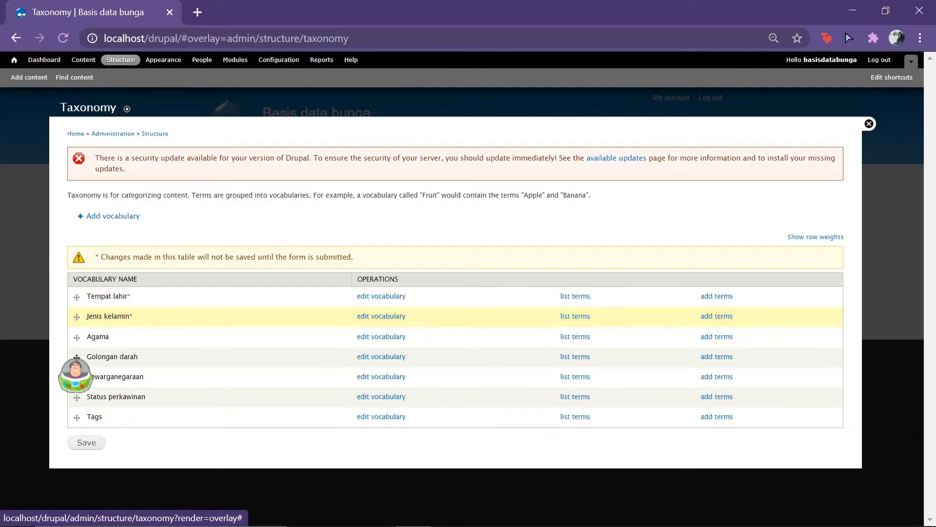
left_click_drag(77, 359, 83, 339)
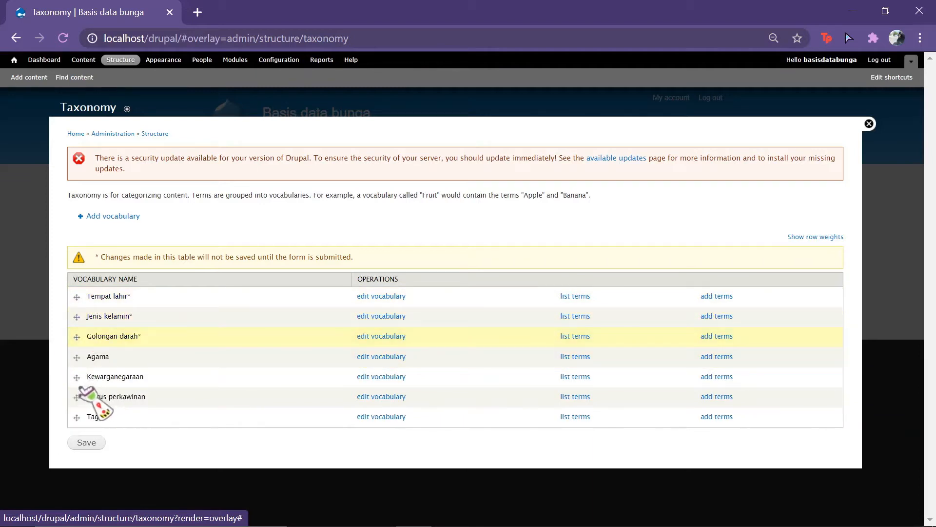
left_click_drag(76, 377, 78, 396)
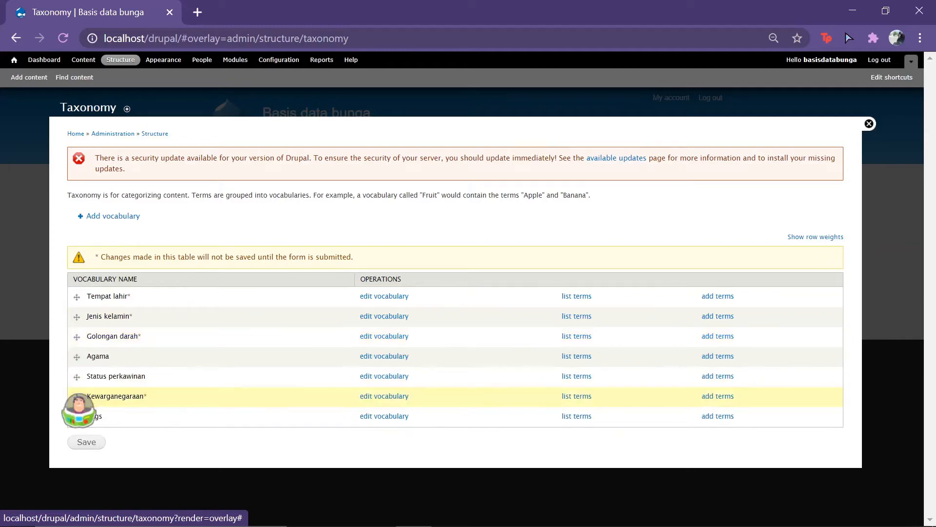
left_click(88, 442)
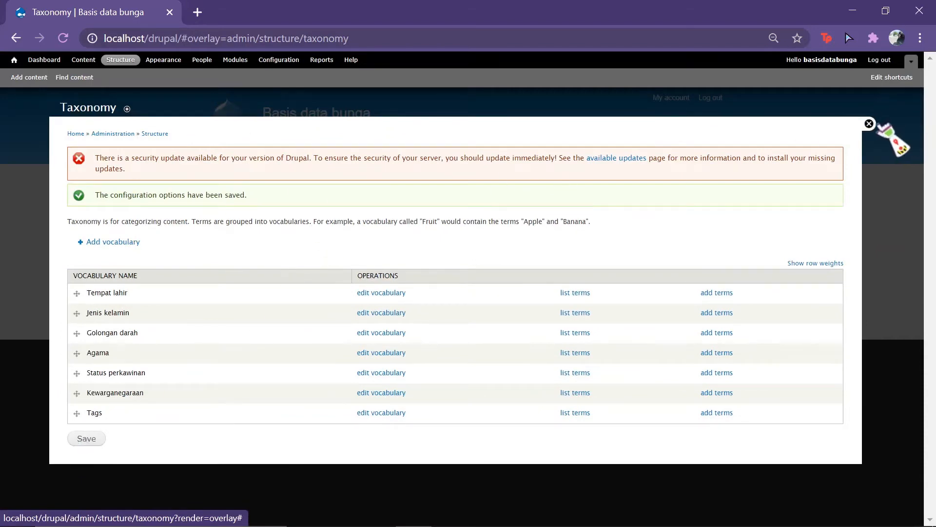
left_click(869, 124)
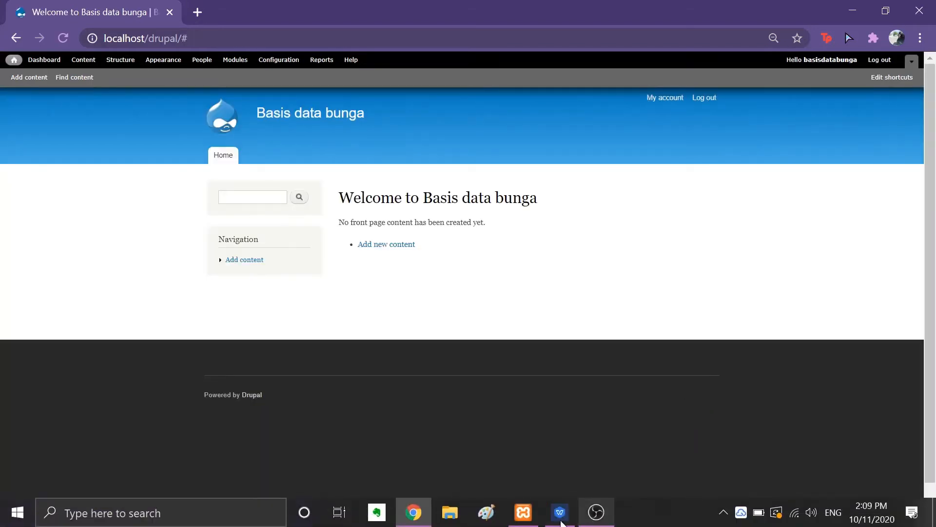
left_click(561, 521)
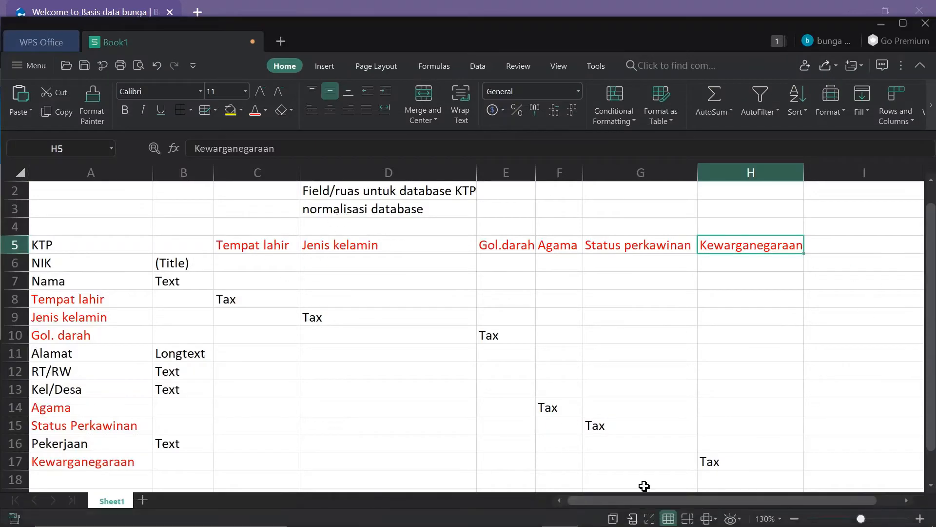
Step: Review the KTP field rows from NIK through Pekerjaan in the spreadsheet, then return to Drupal
left_click(76, 266)
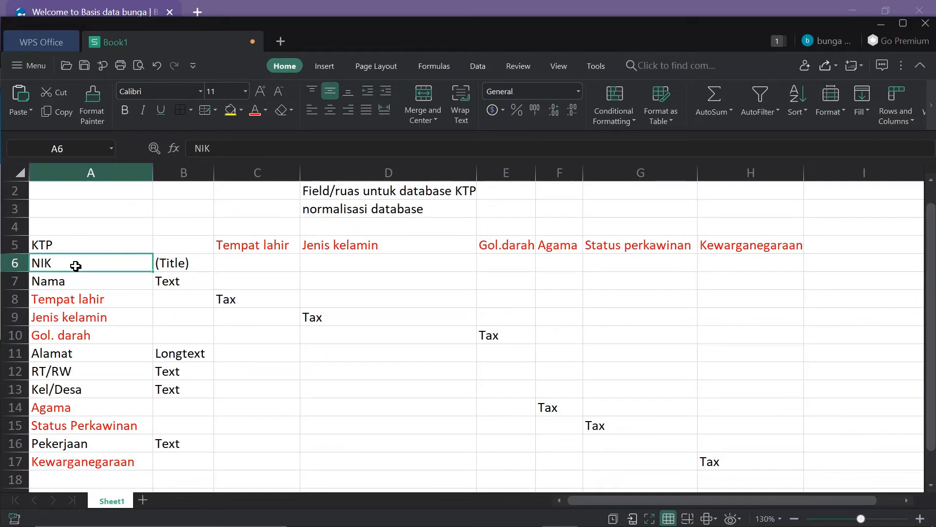
key("Down")
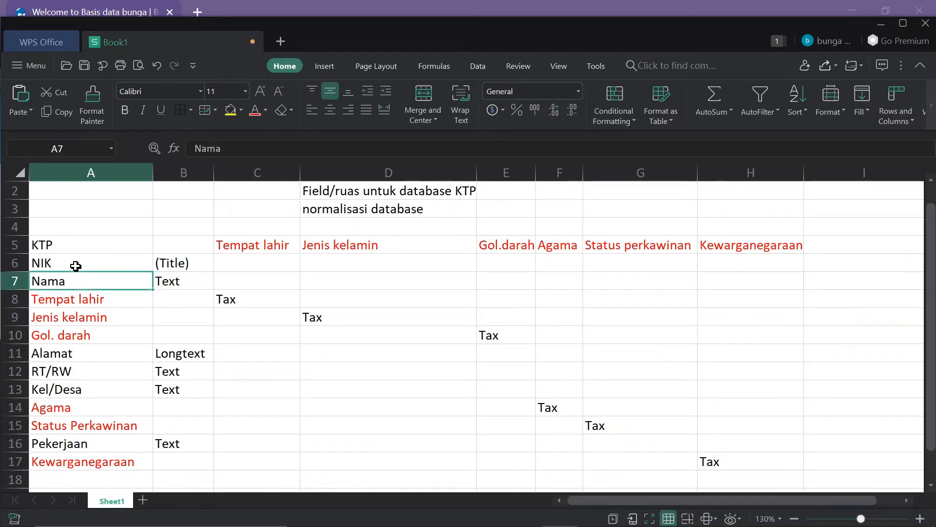
left_click(113, 360)
left_click(116, 376)
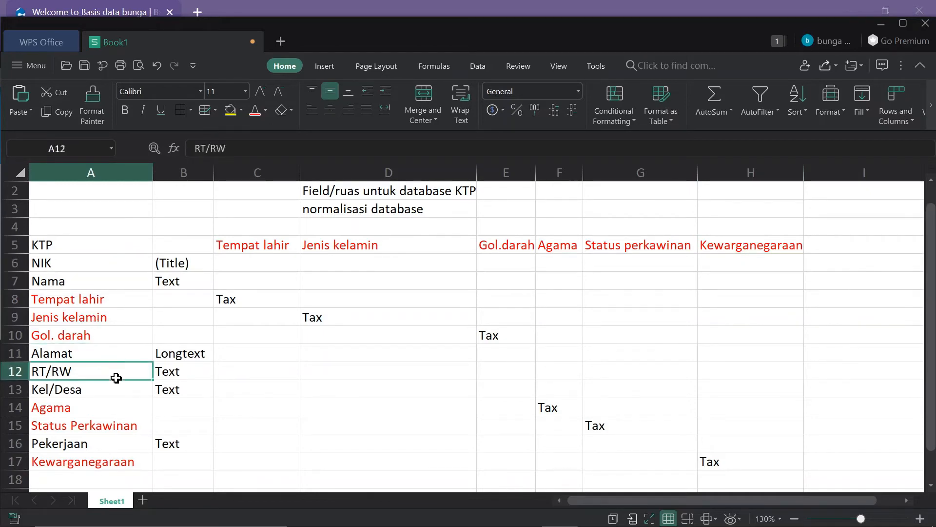
left_click(117, 390)
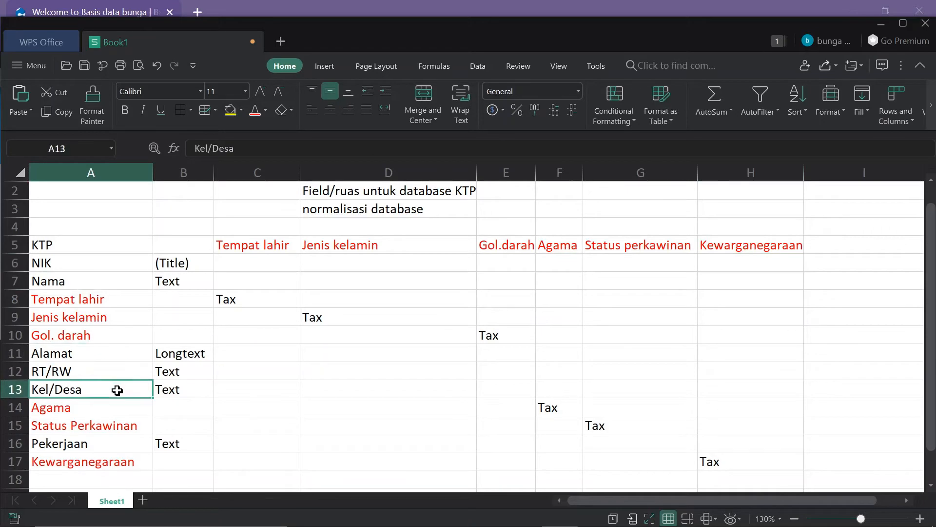
left_click(100, 447)
mouse_move(419, 525)
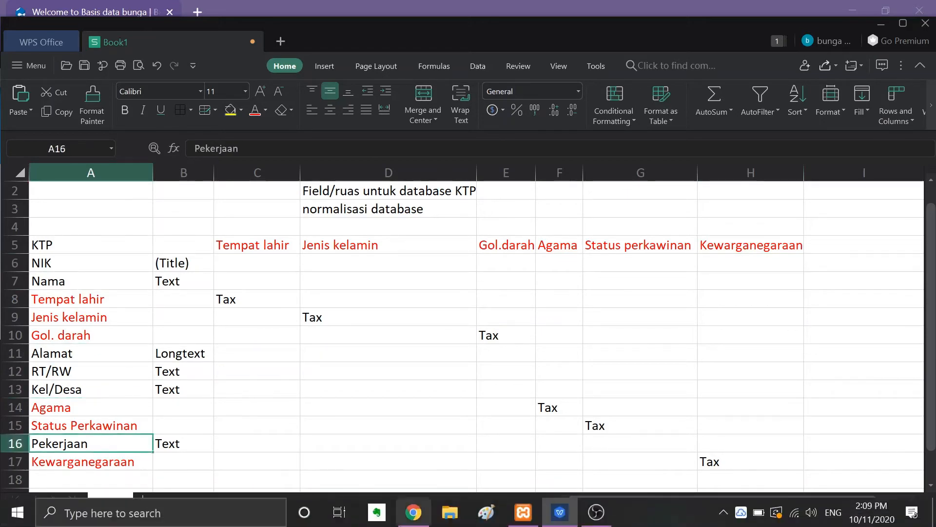
left_click(413, 512)
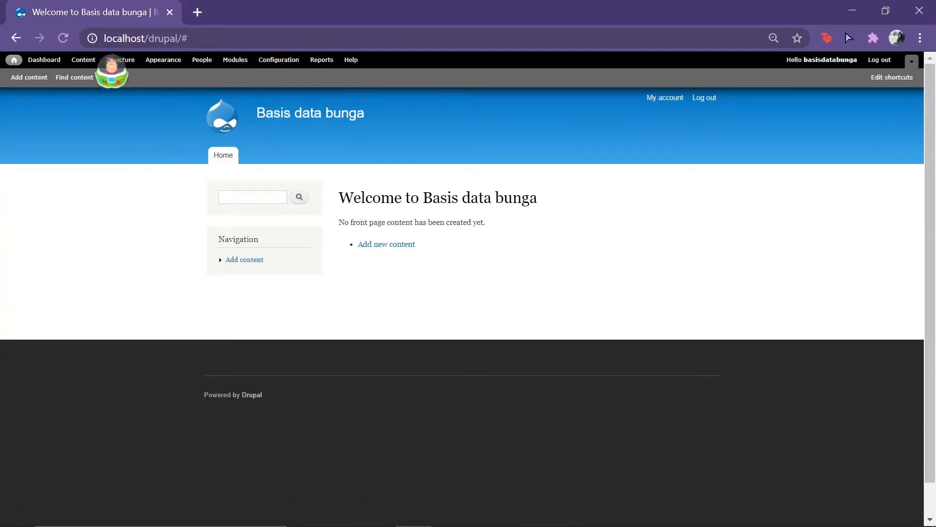
Step: Start a new content type from Structure > Content types and name it 'KTP'
left_click(113, 60)
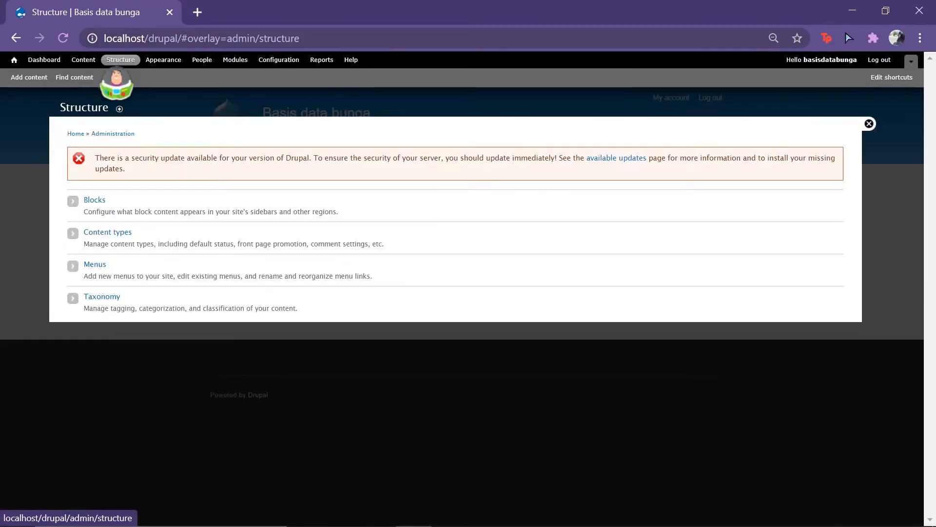
left_click(121, 234)
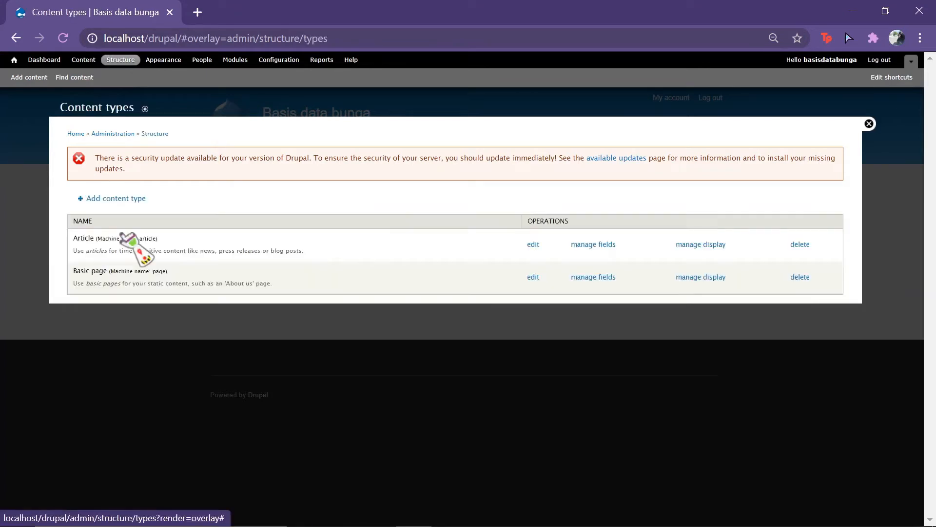
left_click(132, 199)
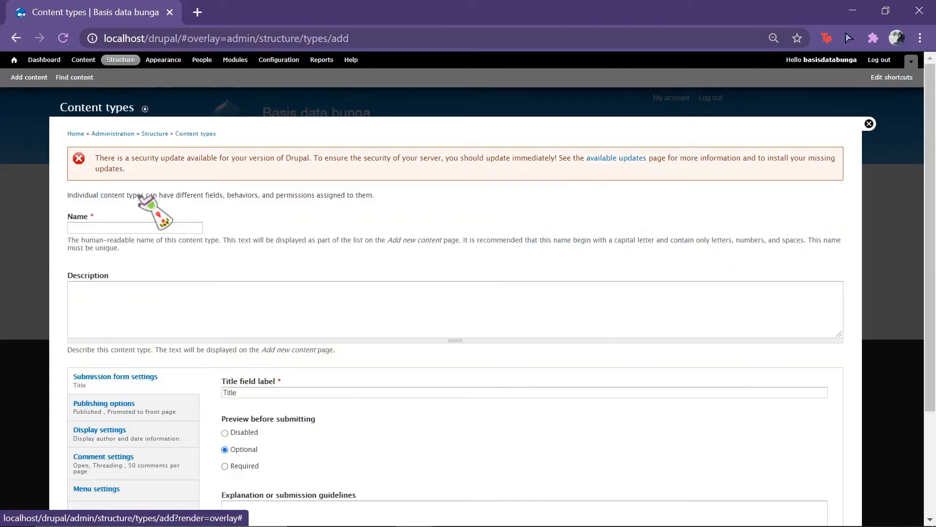
left_click(147, 228)
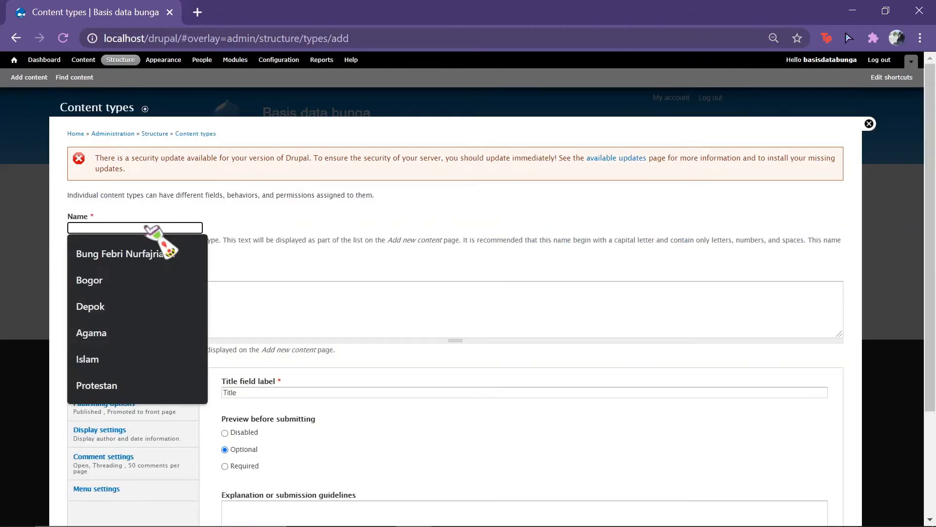
type("KTP")
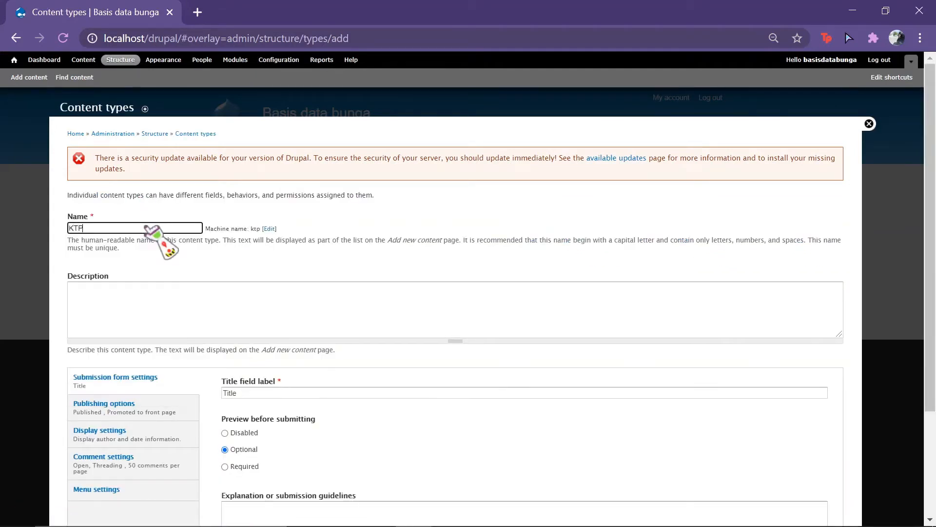
mouse_move(419, 525)
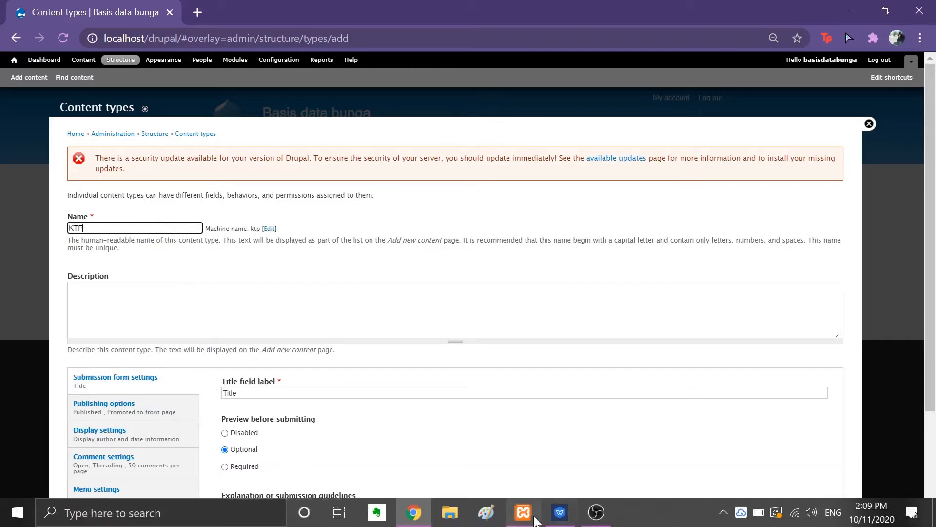
left_click(561, 518)
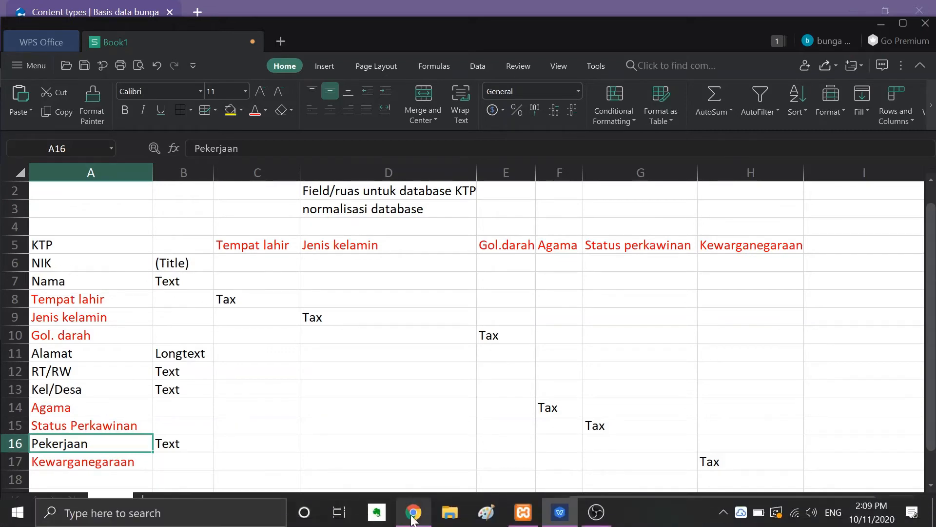
left_click(413, 513)
scroll(314, 385, "down", 3)
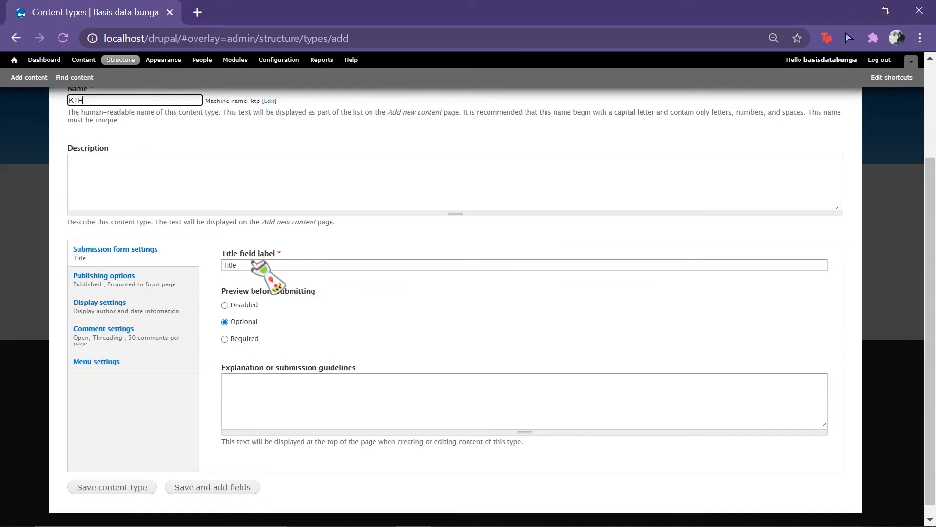
Step: Set the title label to NIK, disable preview before submitting, and stop promoting to the front page
left_click(254, 268)
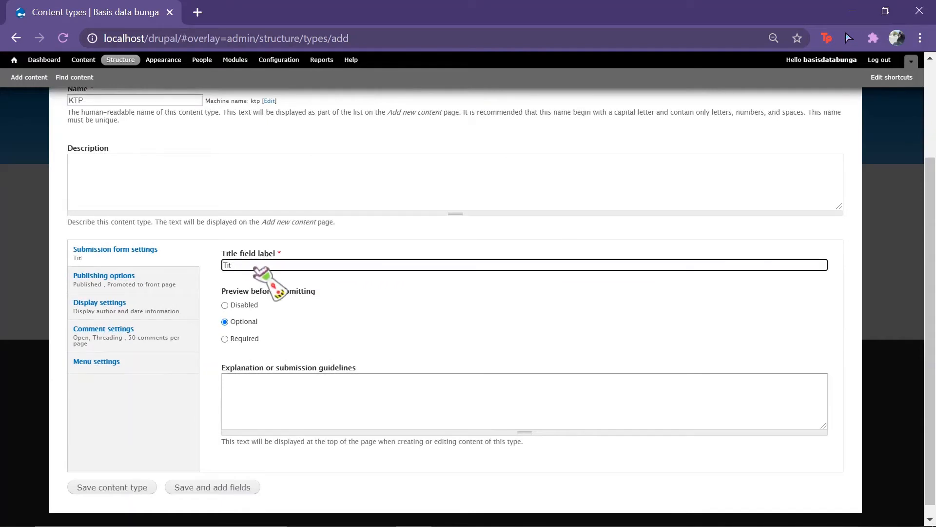
key("BackSpace")
key("BackSpace")
key("BackSpace")
type("Nl")
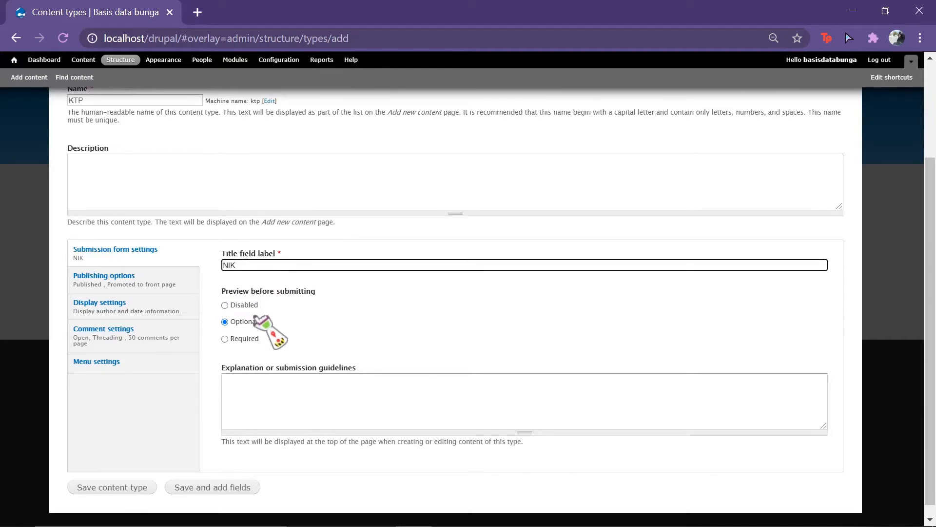
left_click(225, 306)
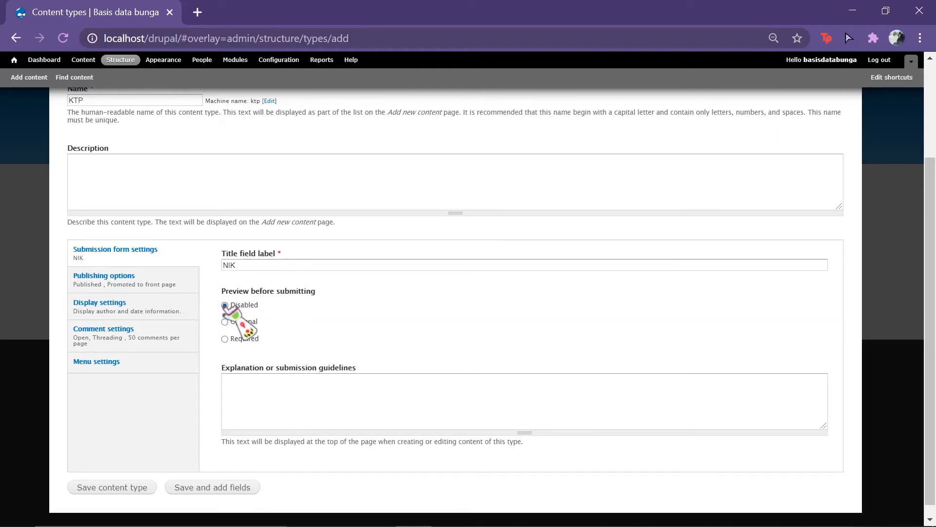
left_click(124, 286)
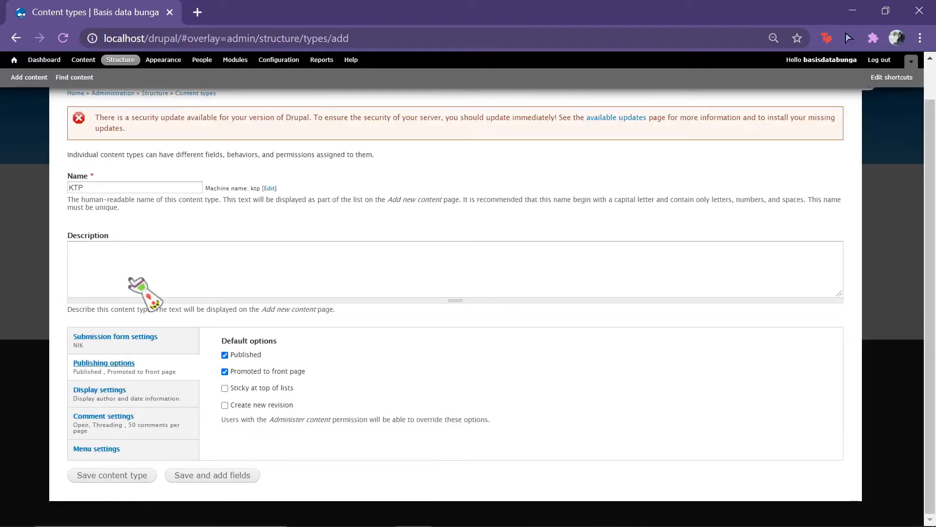
left_click(225, 372)
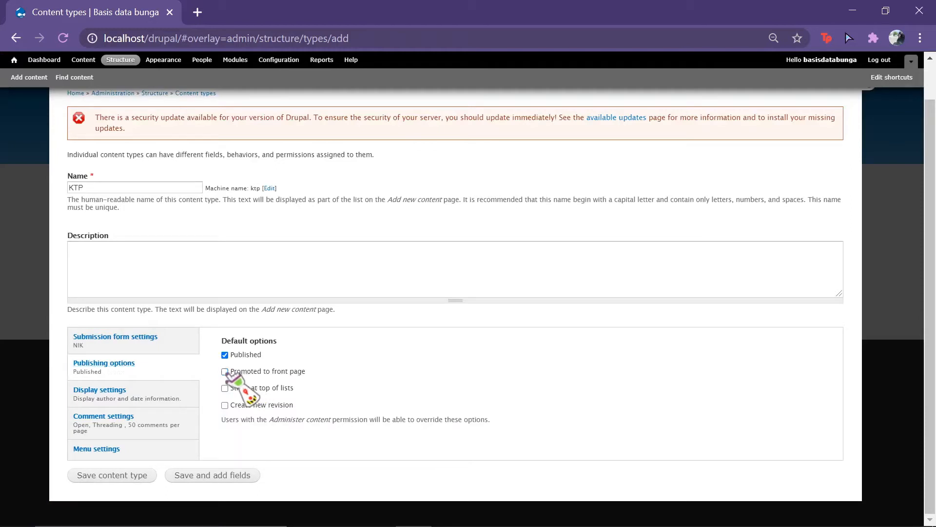
Step: Close comments by default, disable comment previews, and save the KTP content type
left_click(129, 402)
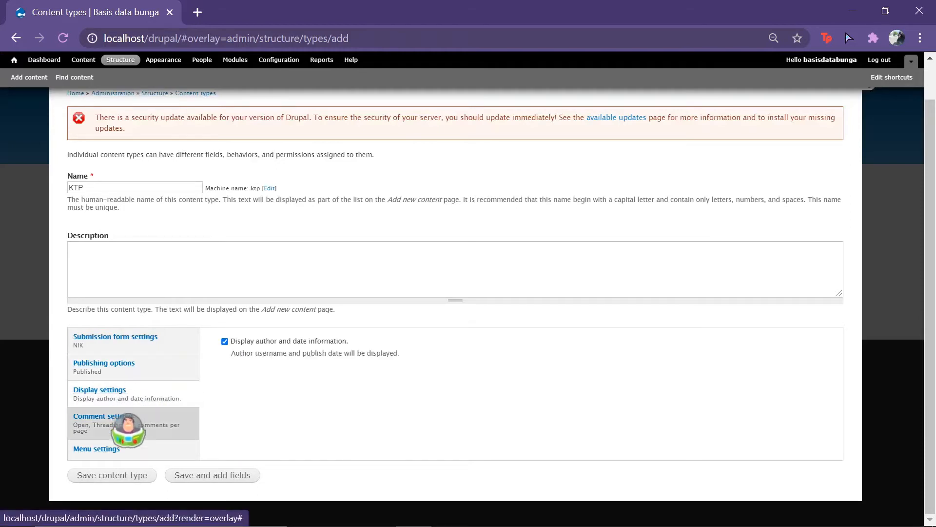
left_click(128, 424)
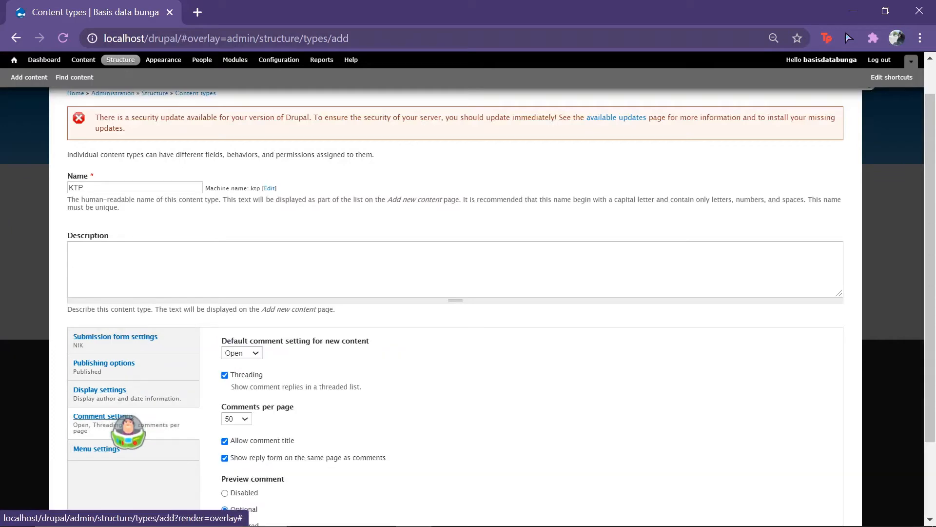
left_click(251, 353)
left_click(250, 373)
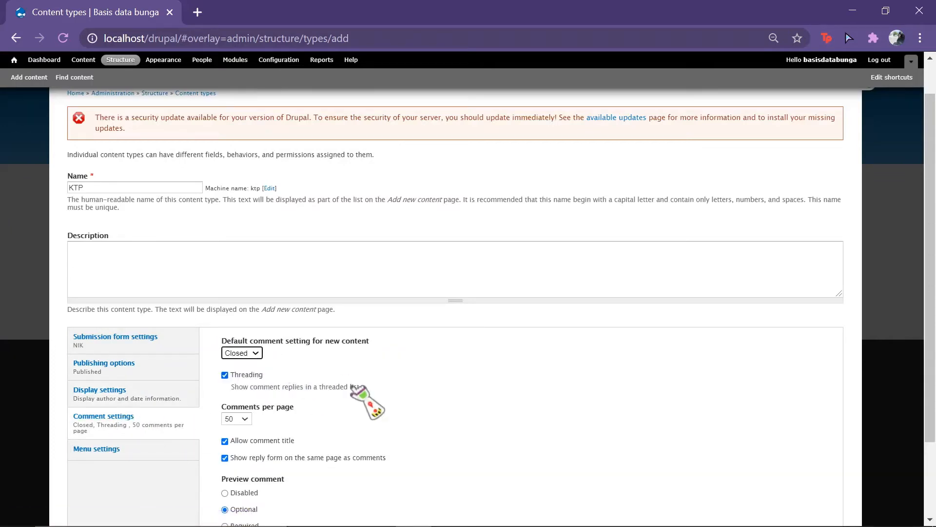
scroll(358, 392, "down", 3)
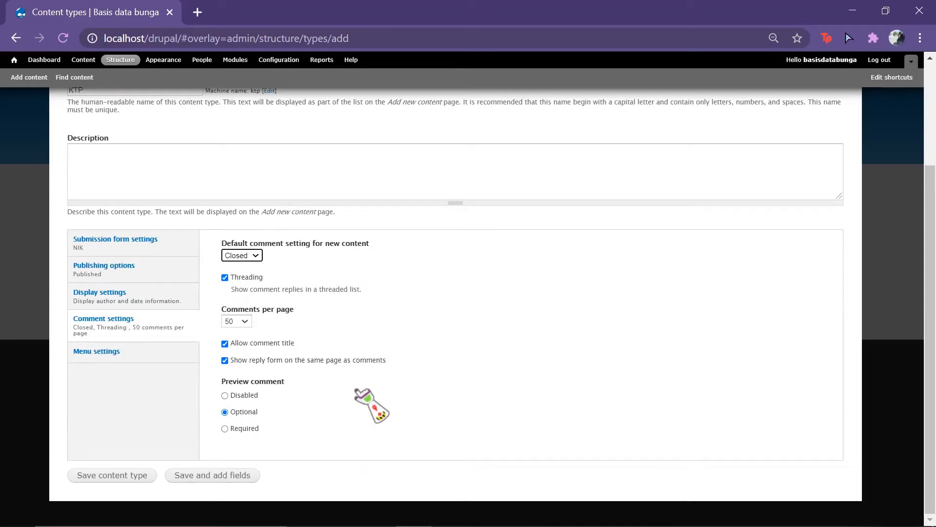
left_click(225, 394)
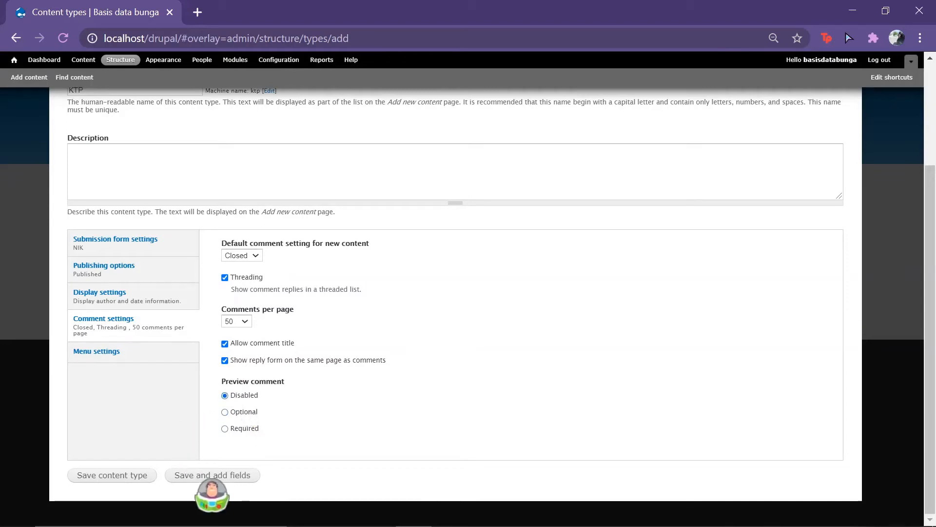
left_click(252, 475)
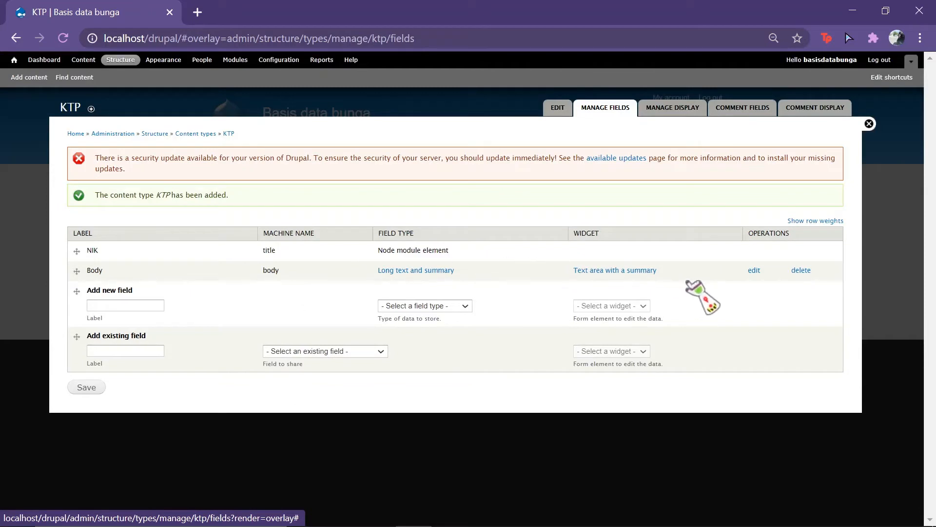
Step: Delete the Body field and add a new 'Nama' field of type Text
left_click(801, 271)
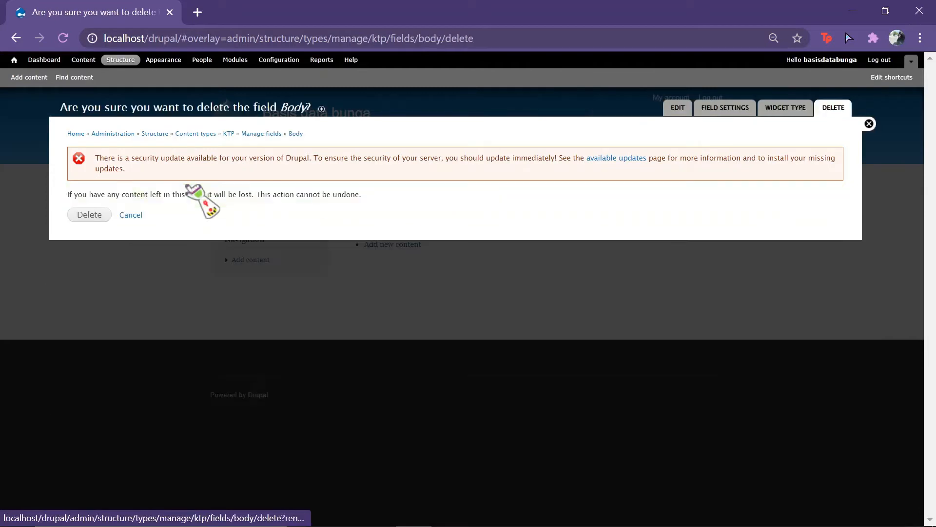
left_click(89, 214)
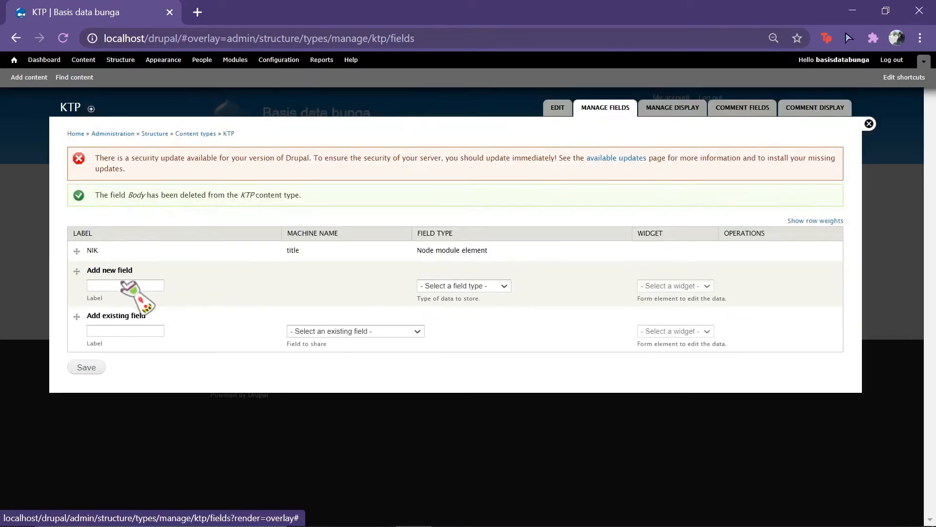
left_click(124, 286)
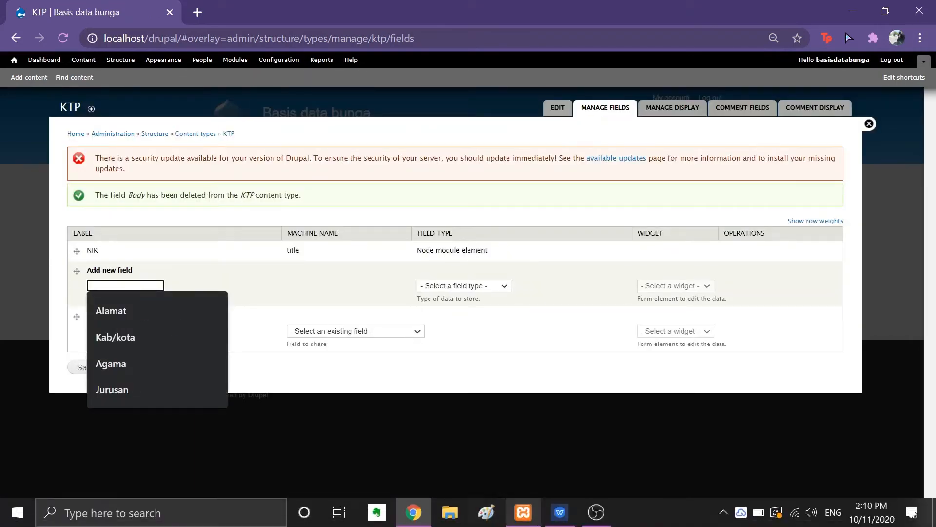
left_click(560, 523)
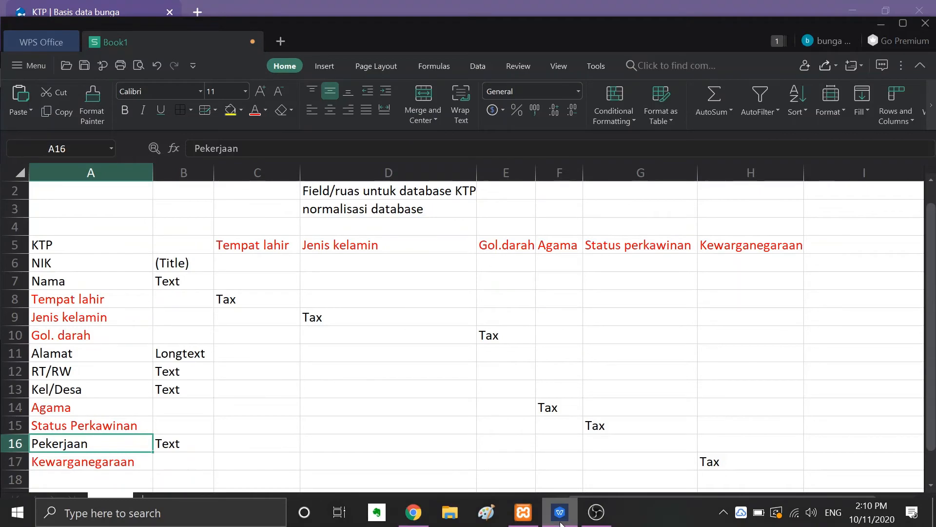
left_click(561, 523)
type("Nama")
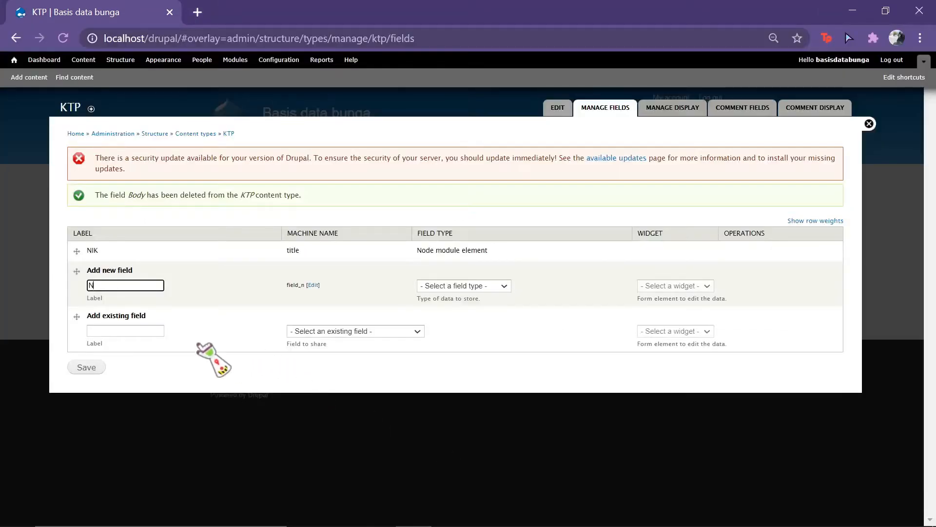
left_click(506, 285)
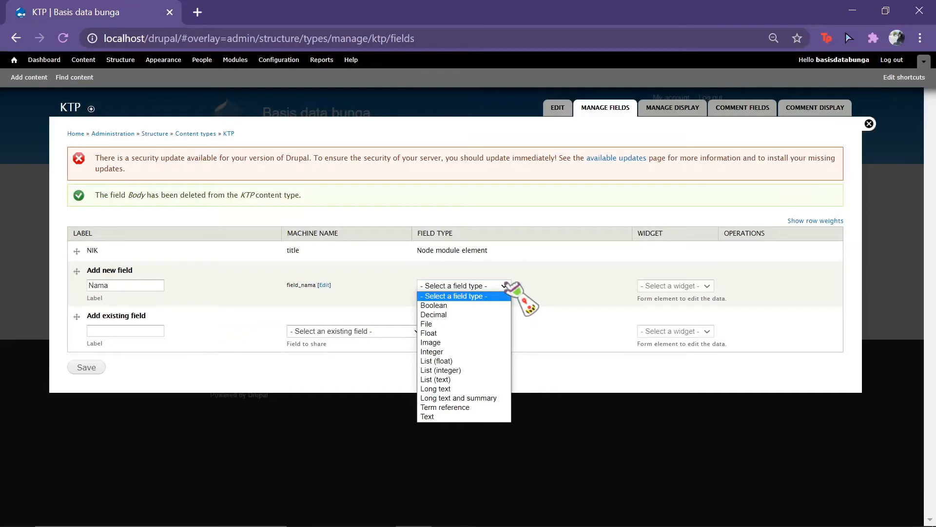
left_click(479, 416)
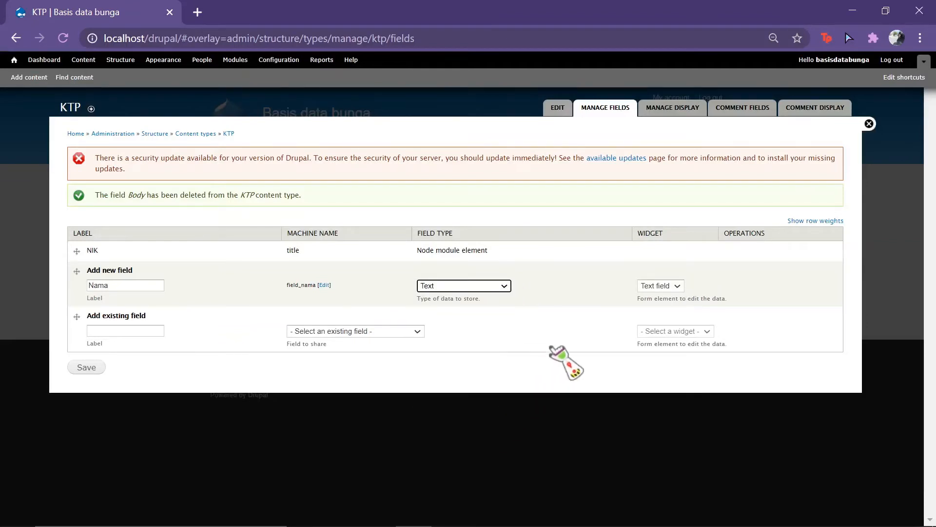
left_click(86, 368)
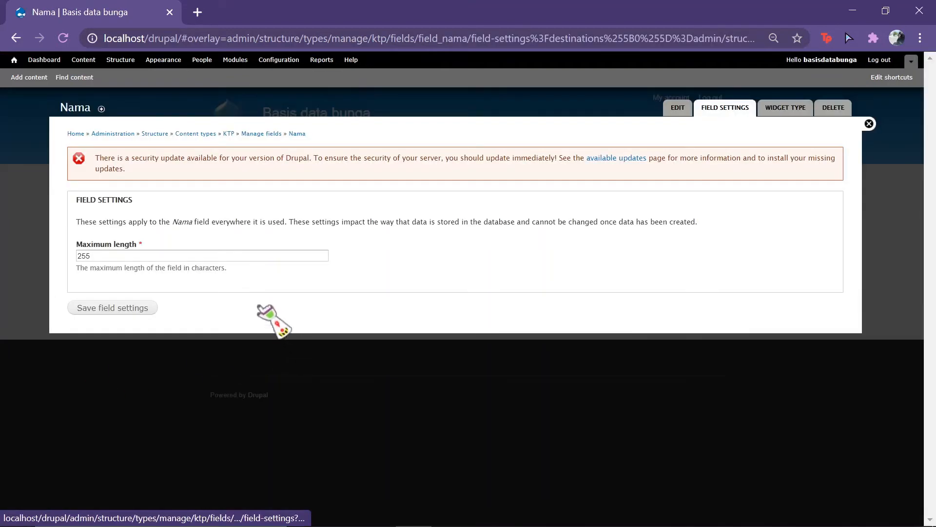
Step: Keep Nama's 255-character maximum length, mark it required, and save its settings
left_click(132, 308)
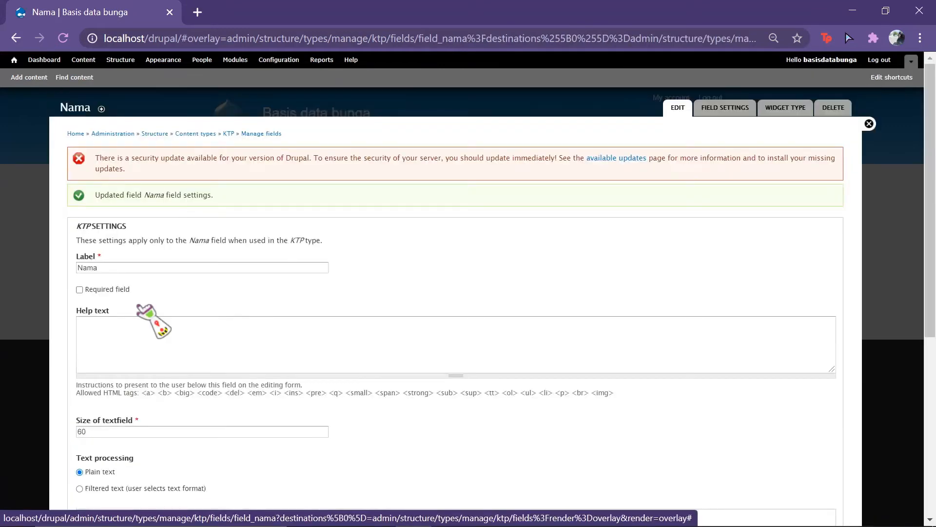
left_click(79, 290)
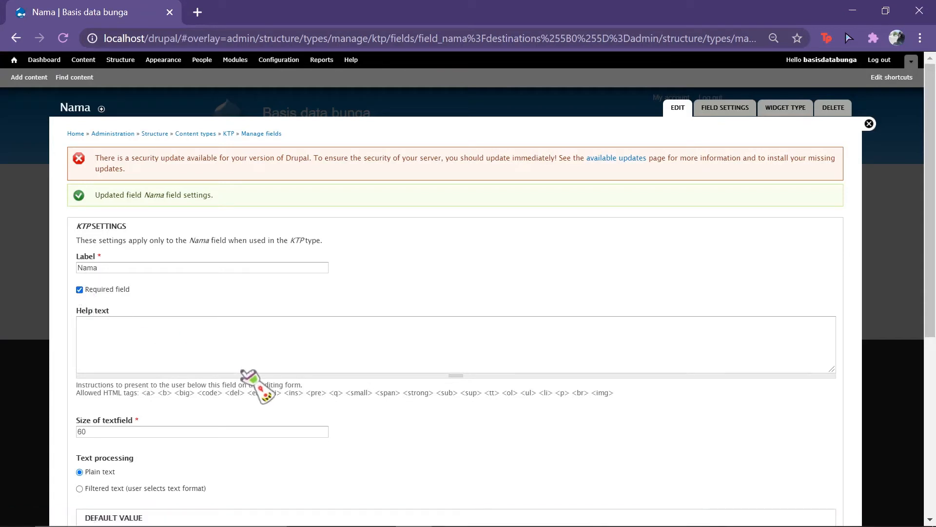
scroll(249, 385, "down", 4)
scroll(258, 386, "down", 2)
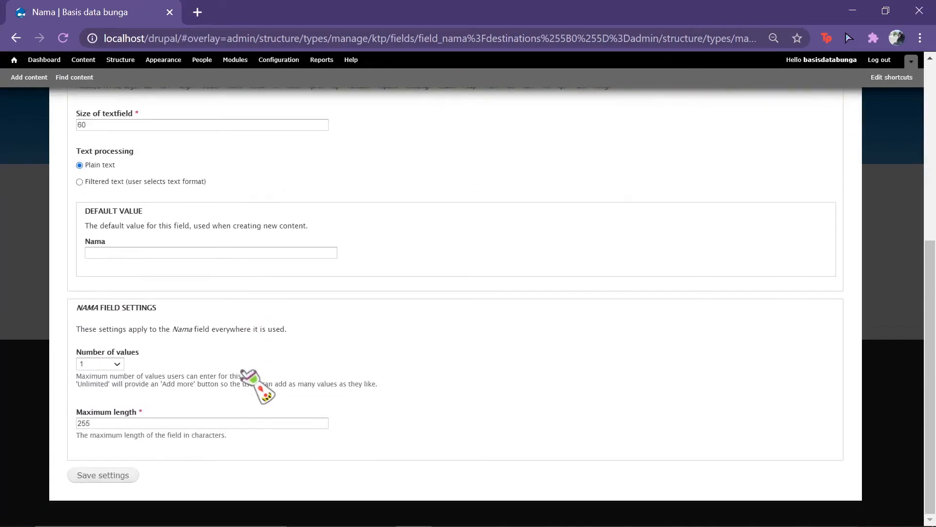
left_click(113, 479)
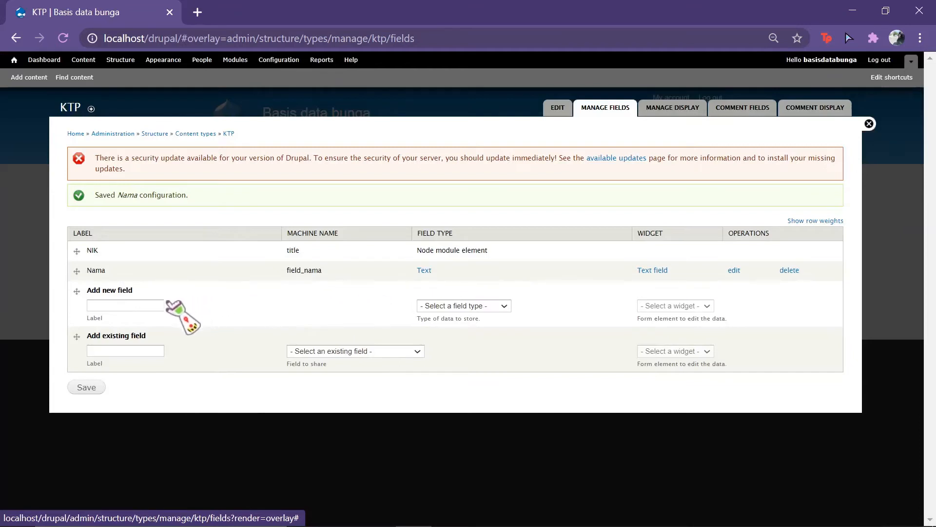
left_click(151, 305)
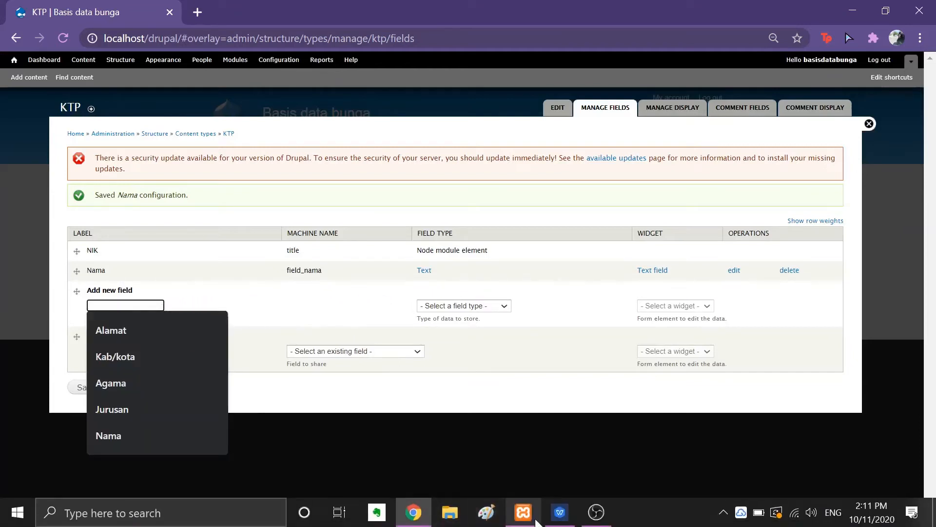
left_click(560, 512)
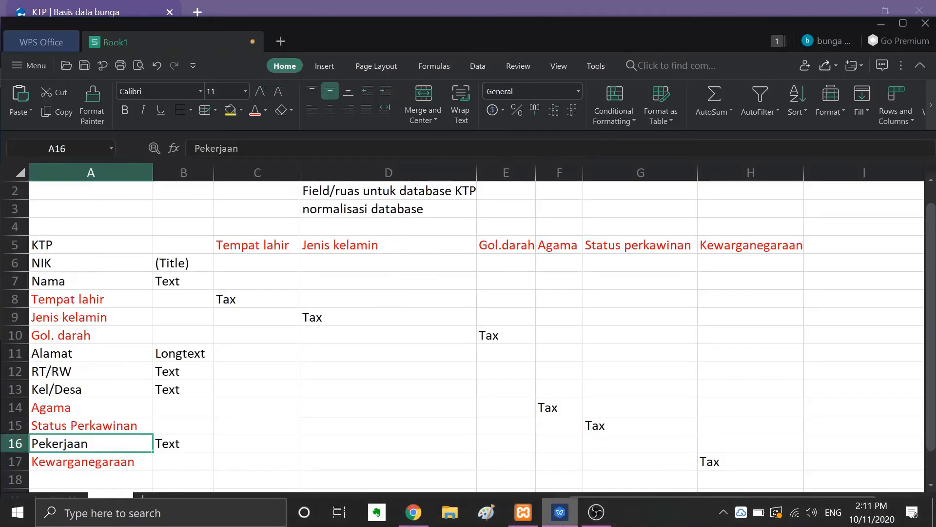
Step: Check the Tempat lahir row and column in the field plan, then return to Drupal
left_click(101, 303)
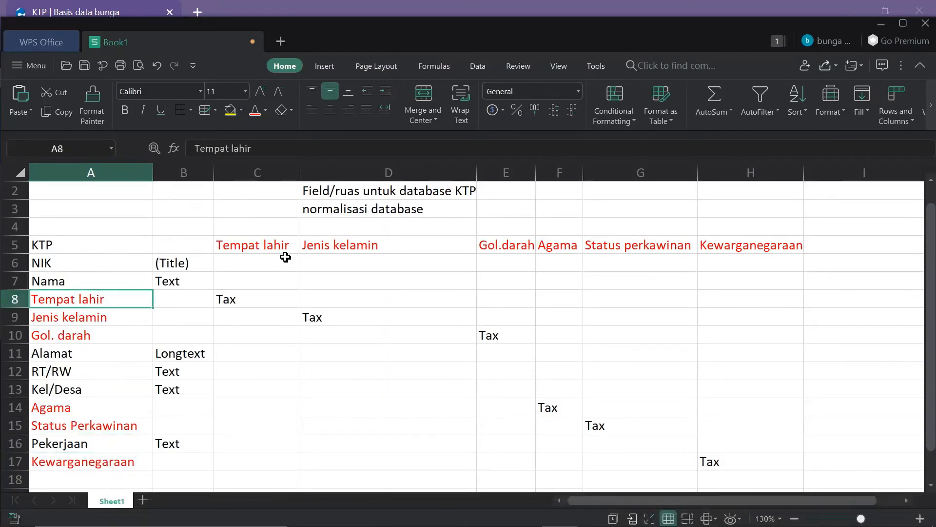
left_click(268, 239)
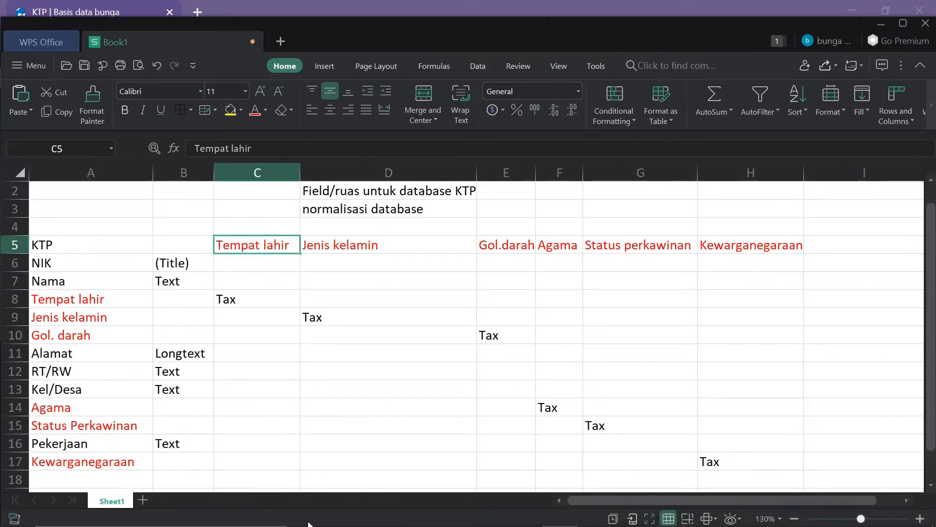
left_click(413, 512)
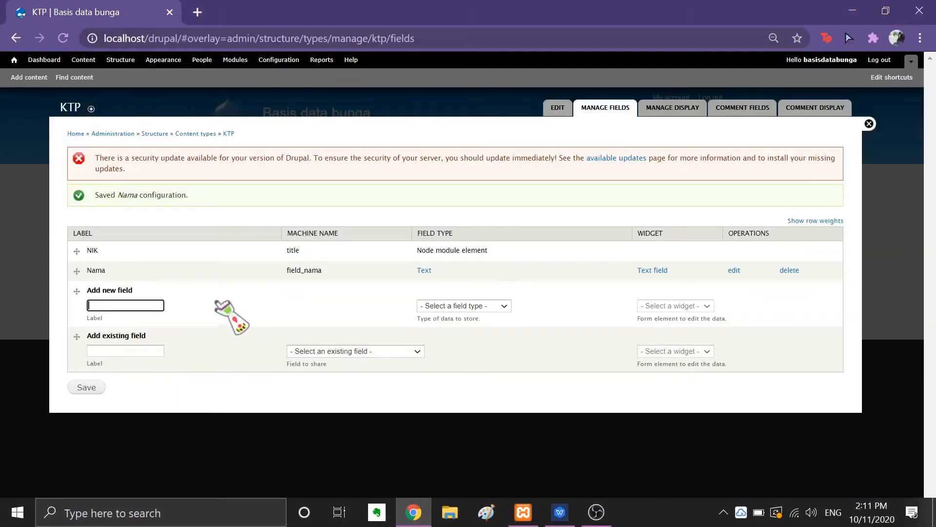
Step: Add a 'Tempat lahir' Term reference field with a Select list widget
type("Temp")
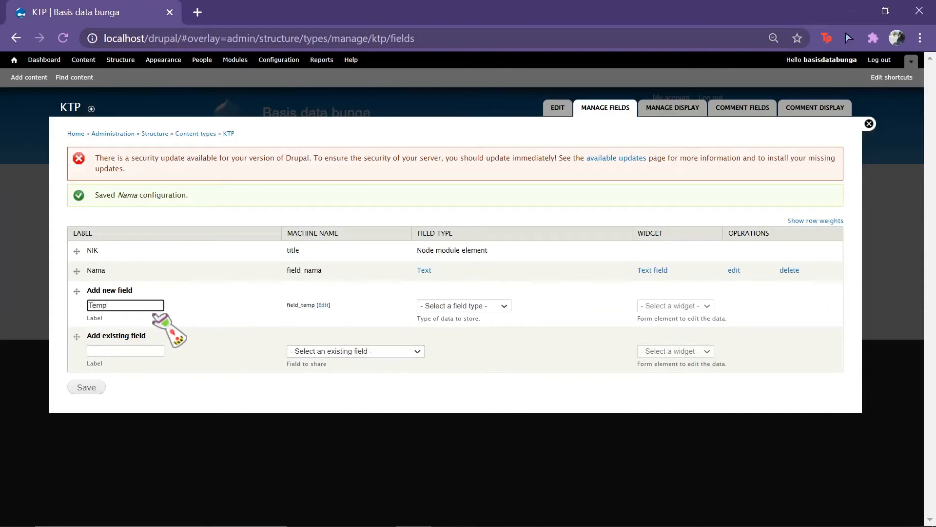
type("at lah")
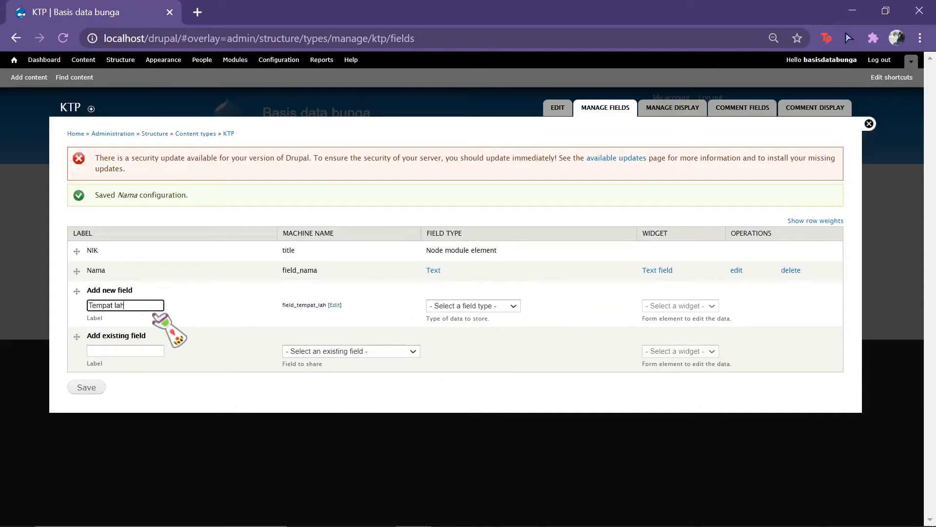
type("ir")
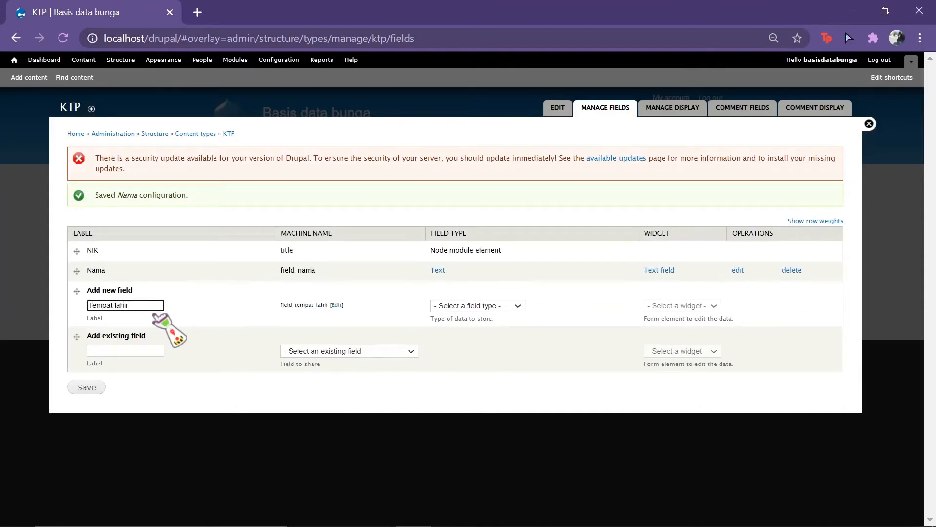
left_click(518, 304)
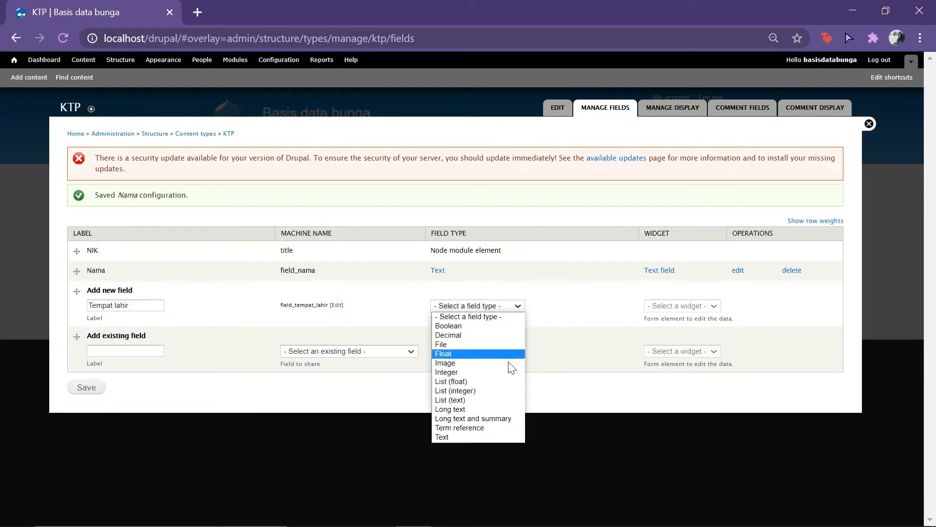
left_click(506, 426)
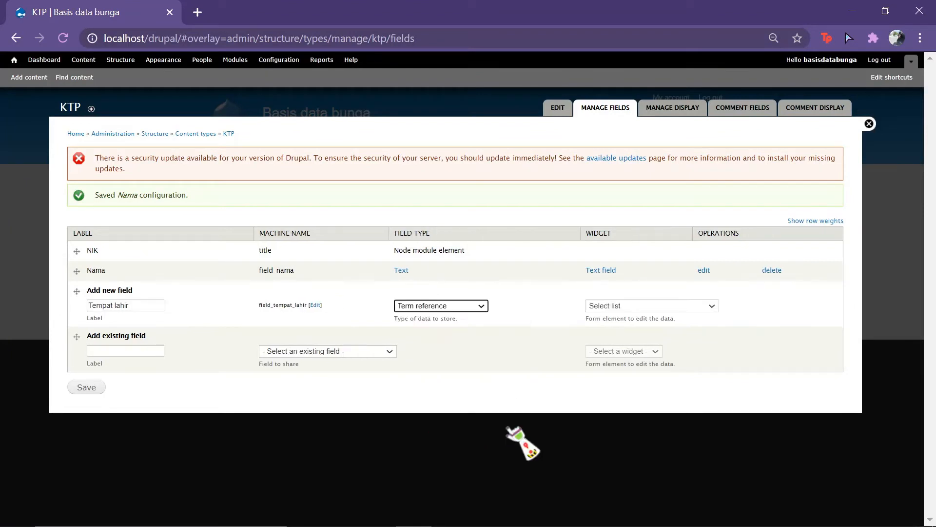
left_click(710, 306)
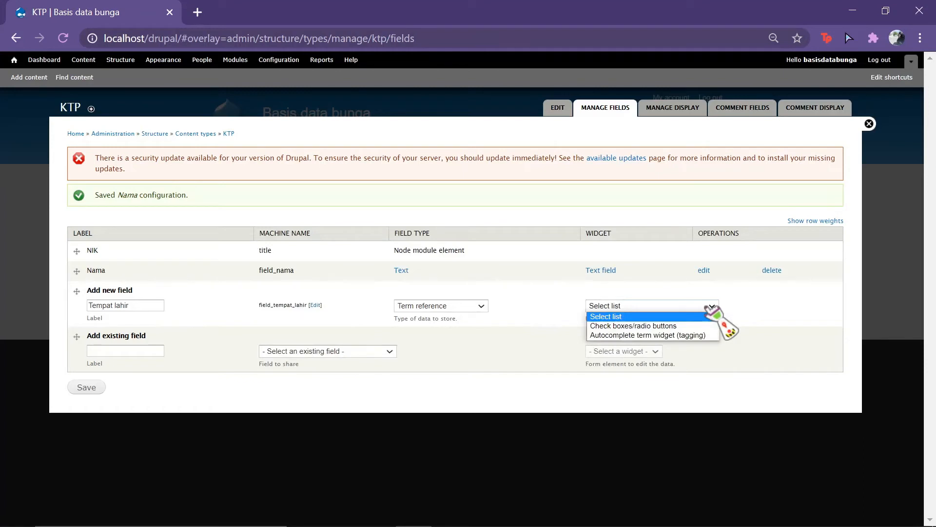
left_click(708, 315)
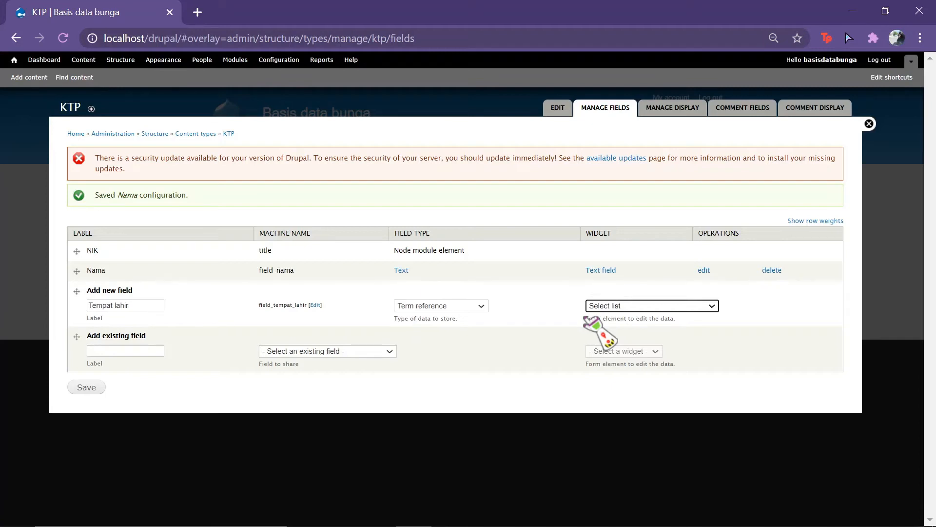
left_click(88, 388)
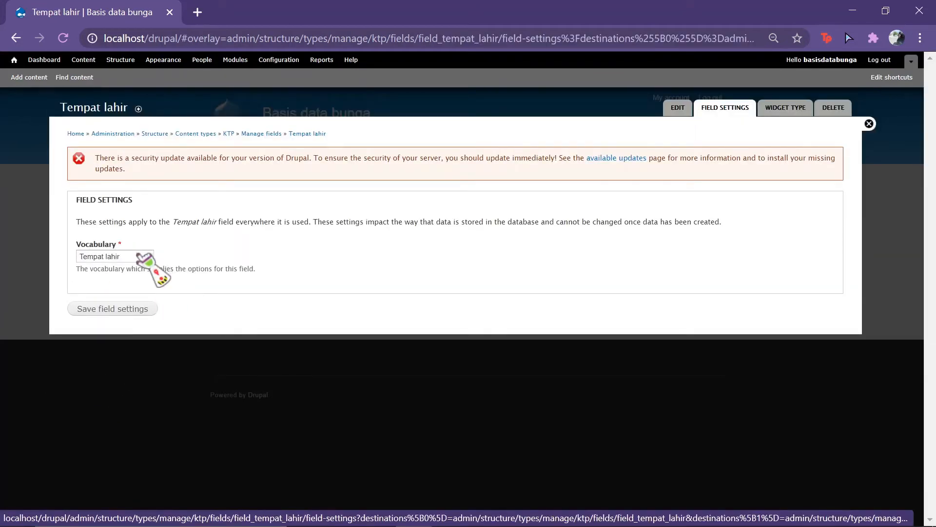
Step: Keep the Tempat lahir vocabulary, mark the field required, and save its configuration
left_click(139, 256)
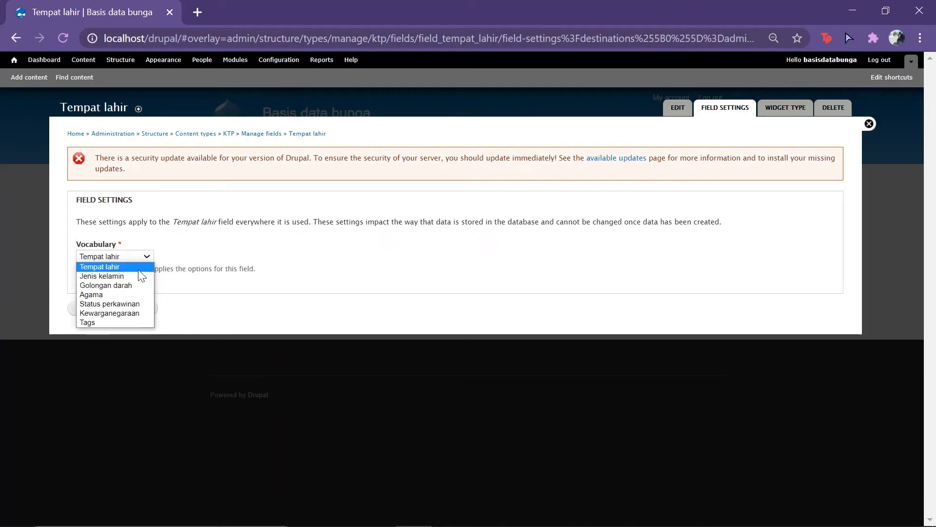
left_click(139, 269)
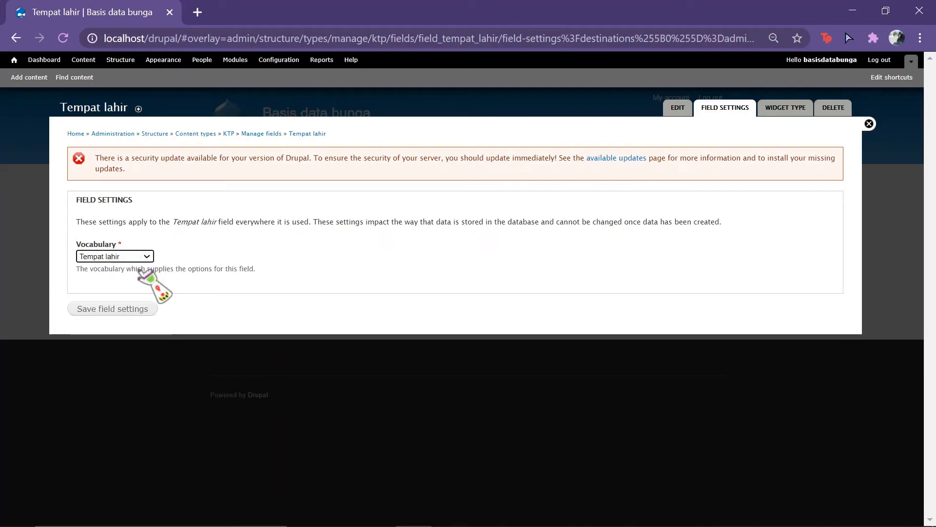
left_click(133, 309)
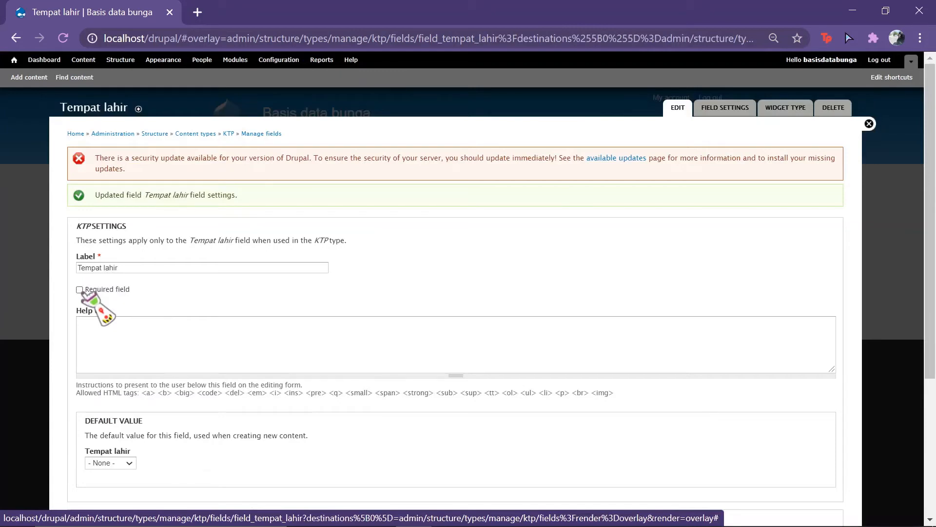
left_click(80, 290)
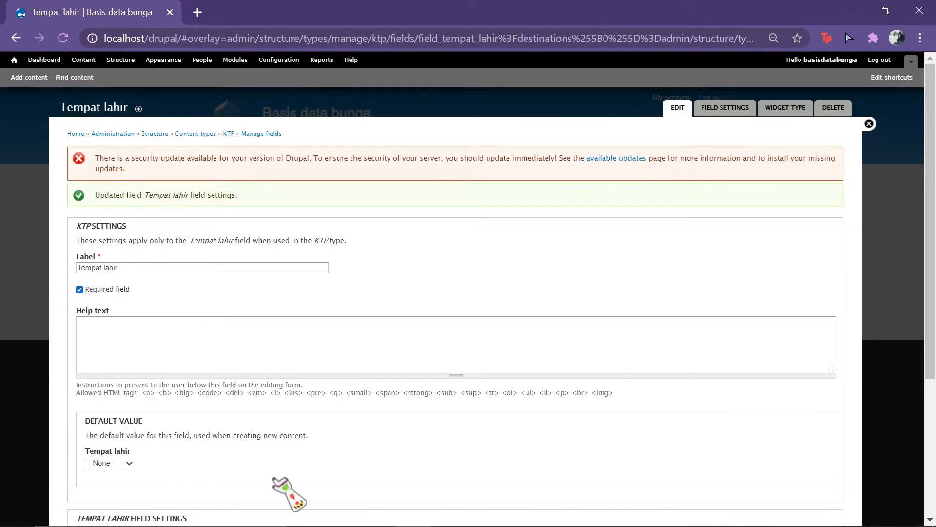
scroll(273, 480, "down", 1)
scroll(273, 479, "down", 1)
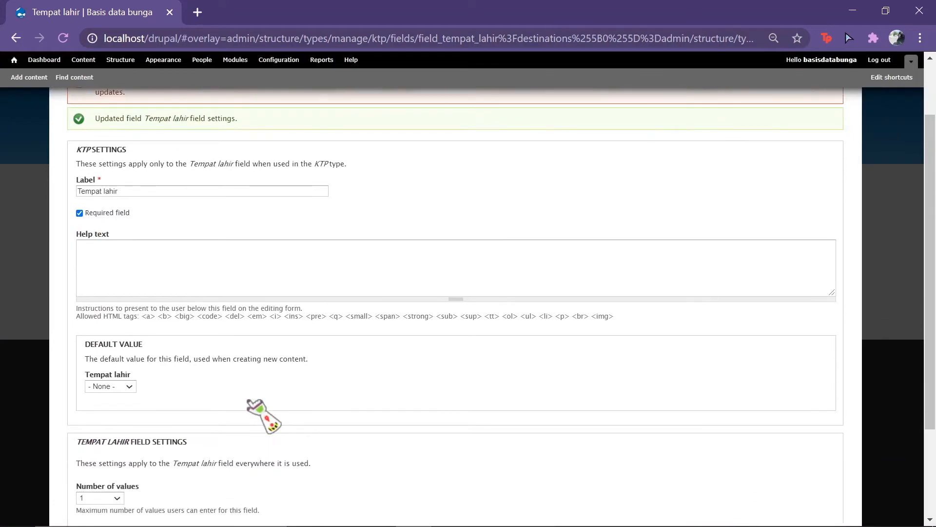
scroll(249, 401, "down", 3)
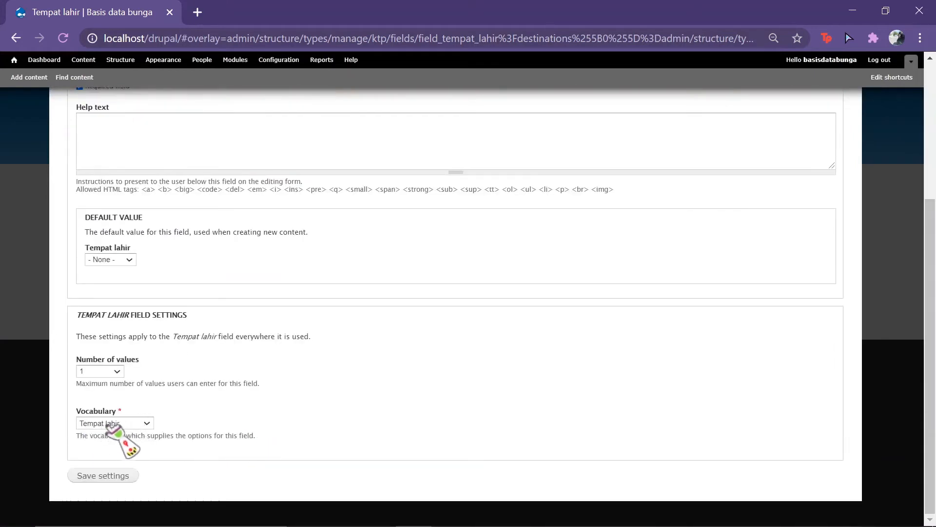
left_click(118, 478)
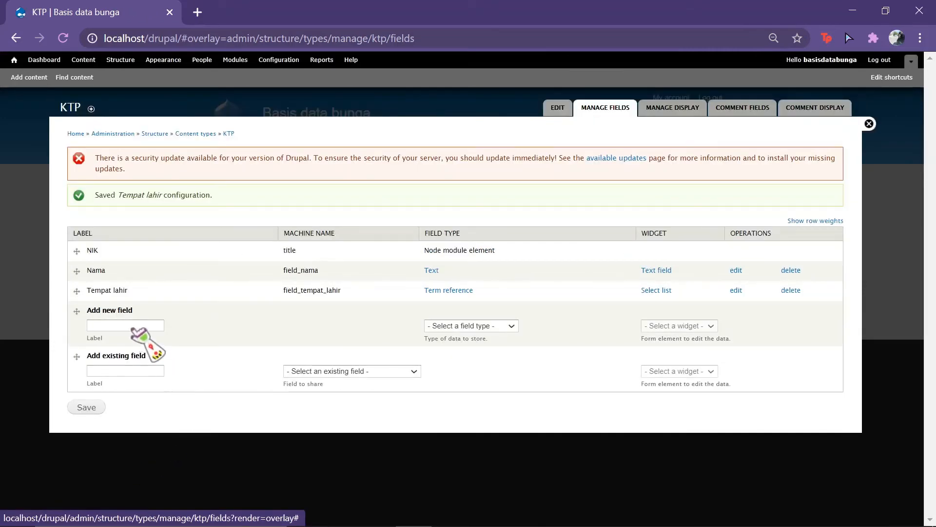
Step: Add a 'Jenis kelamin' Term reference field with a Select list widget
left_click(135, 326)
mouse_move(518, 524)
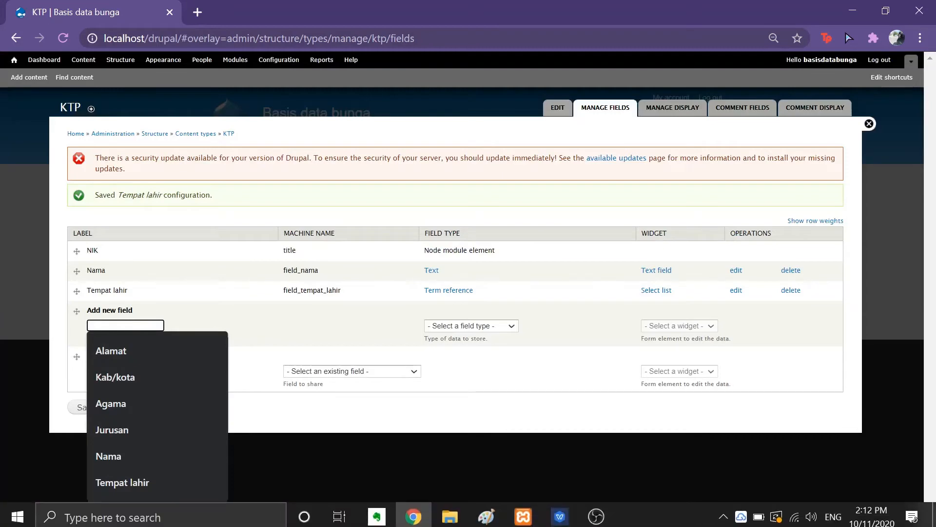
left_click(561, 513)
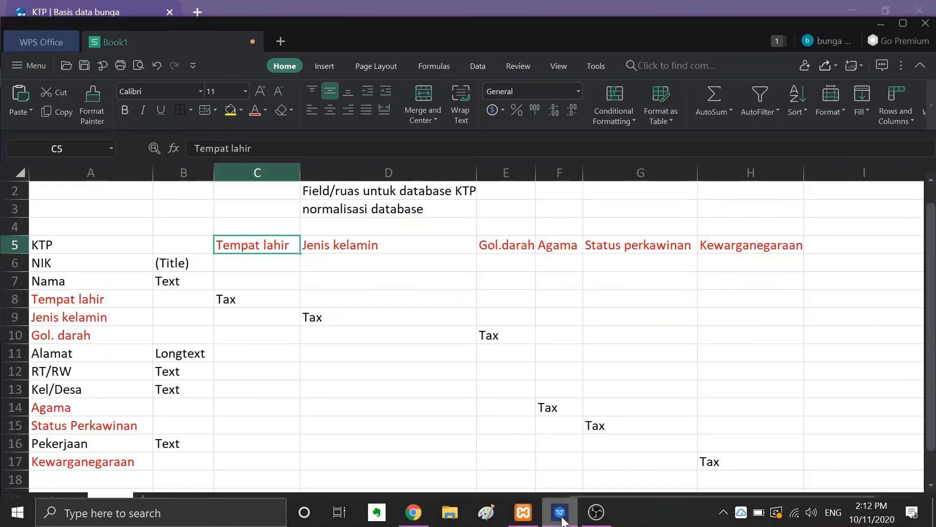
left_click(561, 513)
type("J")
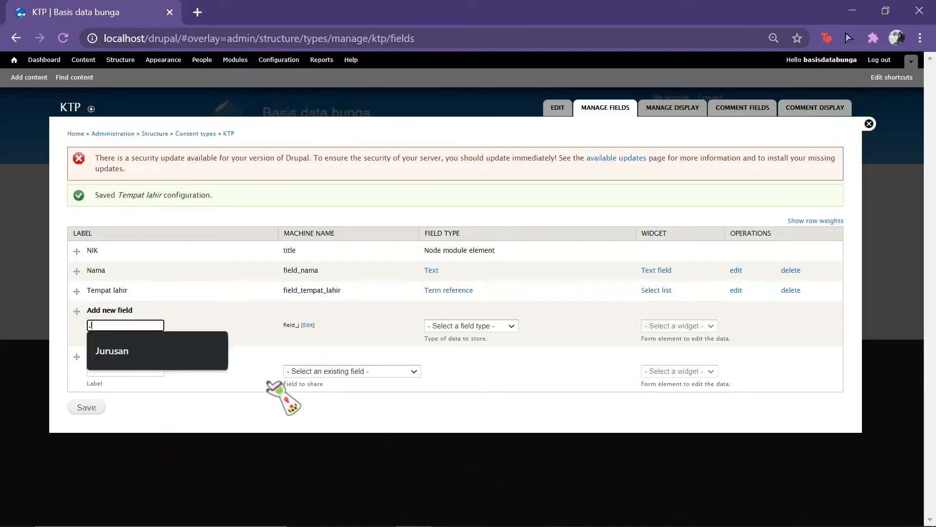
type("enis kela")
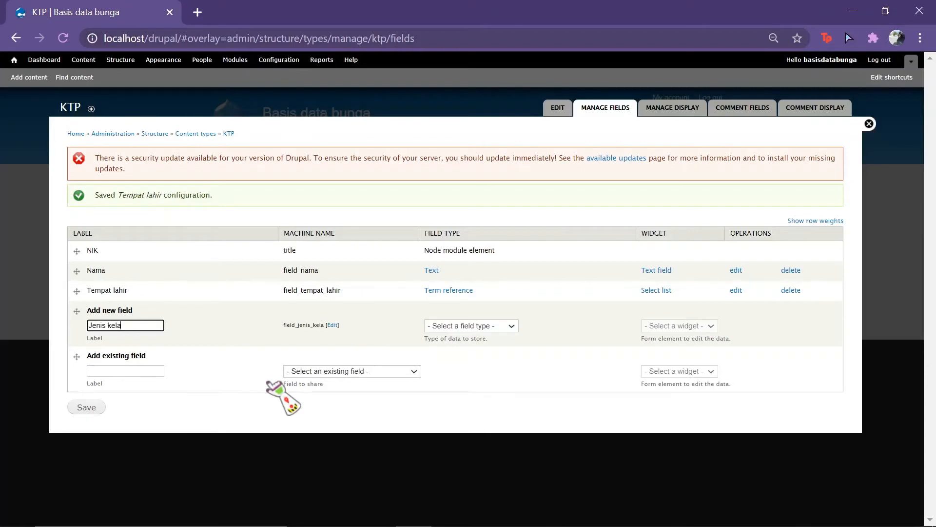
type("min")
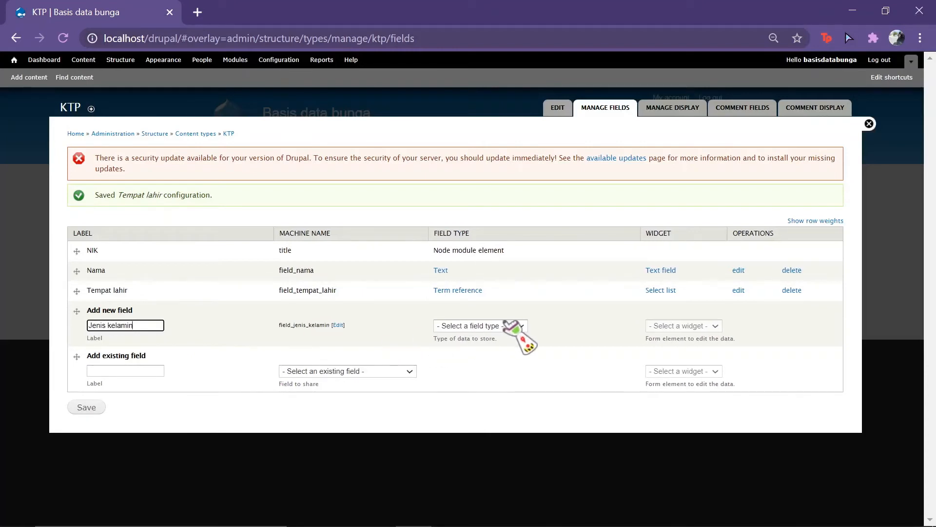
left_click(512, 325)
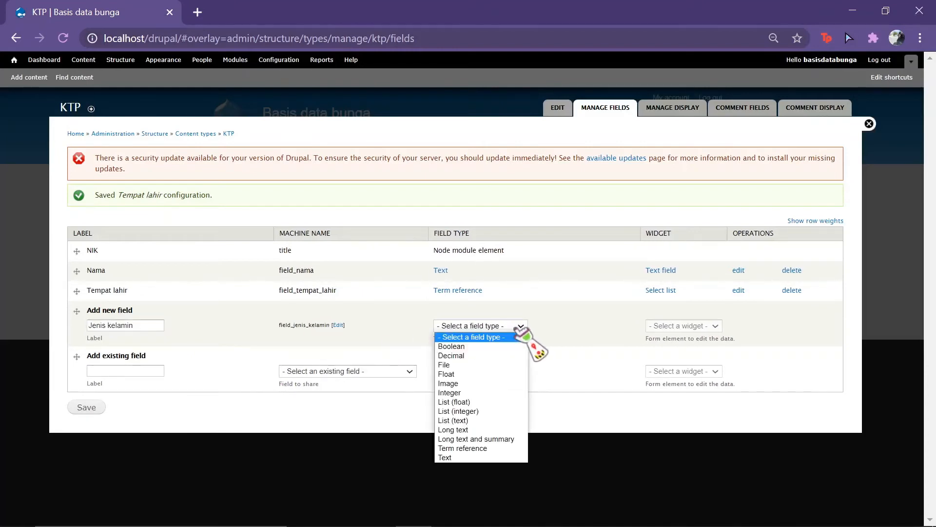
left_click(506, 447)
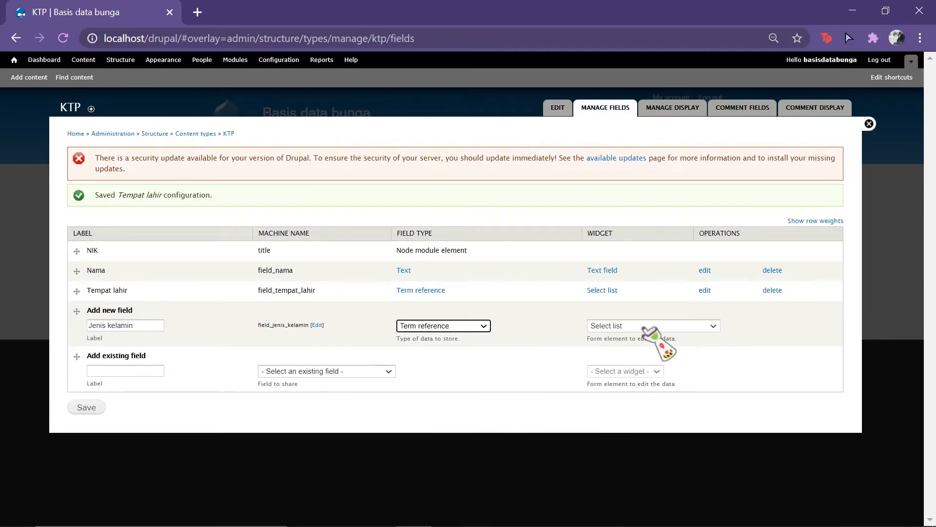
left_click(89, 407)
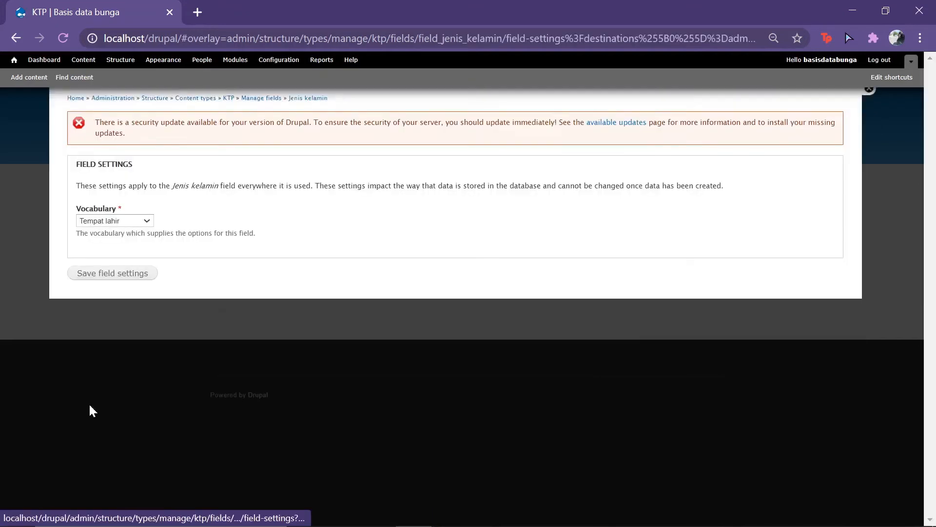
Step: Use the Jenis kelamin vocabulary, mark the field required, and save its configuration
left_click(145, 255)
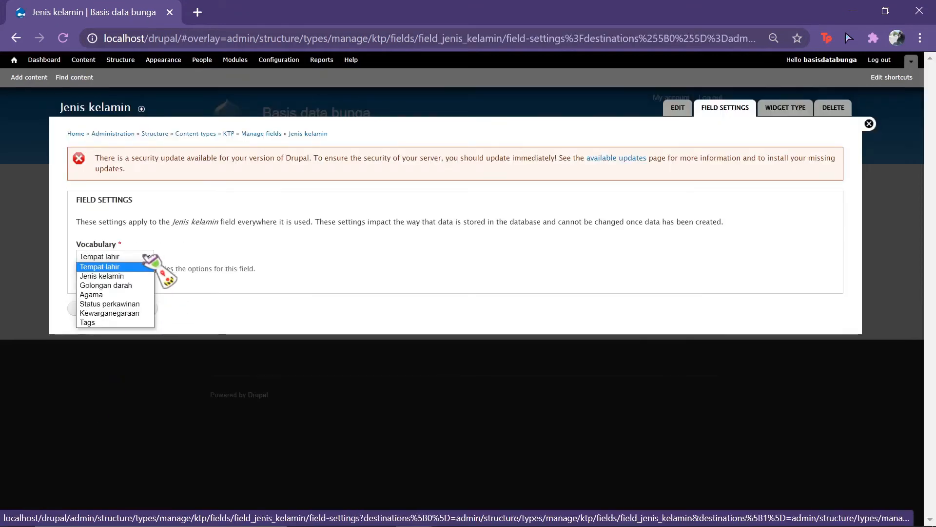
left_click(129, 277)
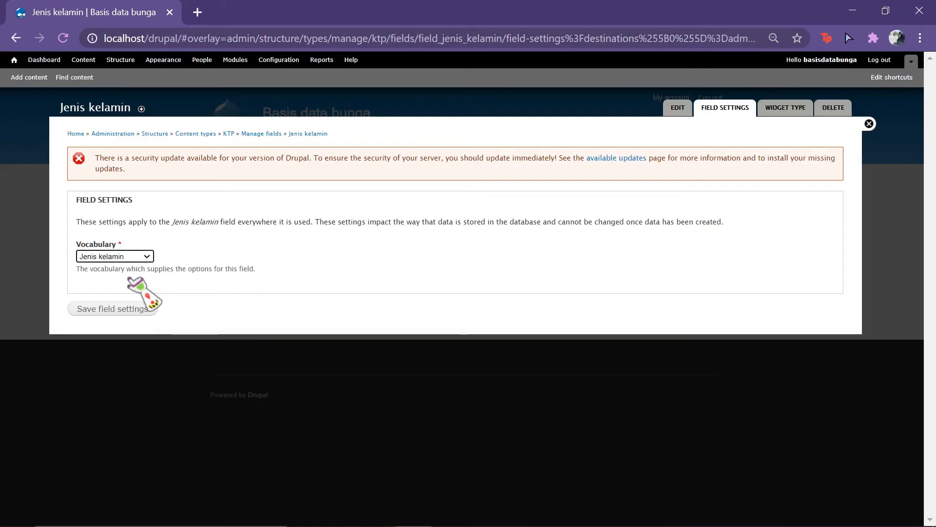
left_click(135, 309)
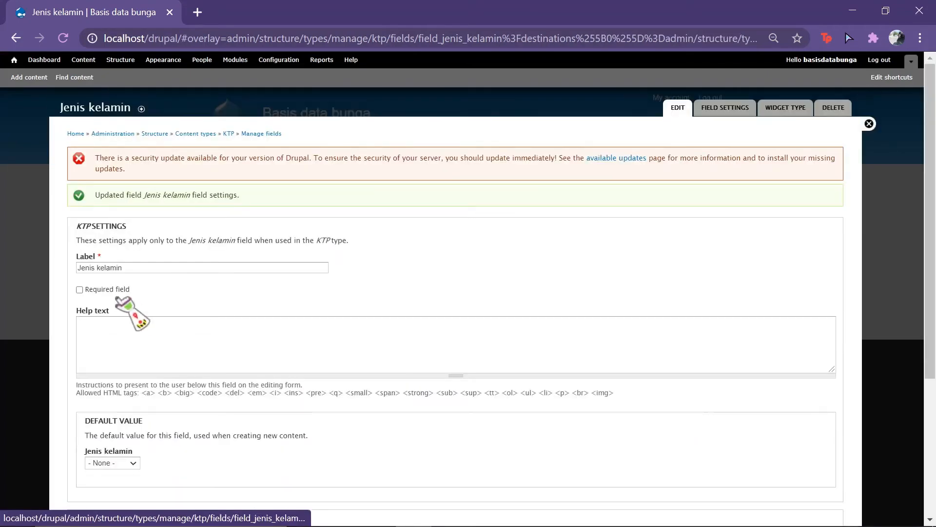
left_click(79, 289)
scroll(275, 369, "down", 1)
scroll(276, 370, "down", 4)
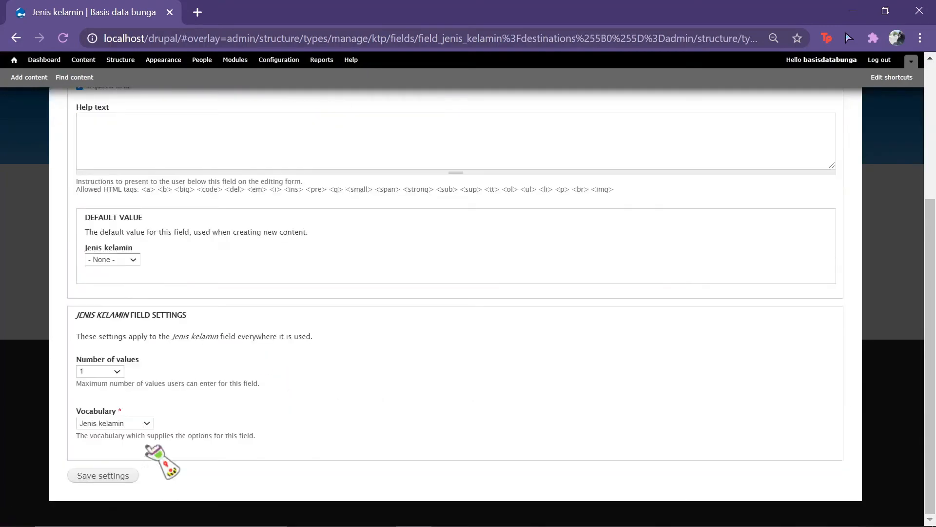
left_click(100, 476)
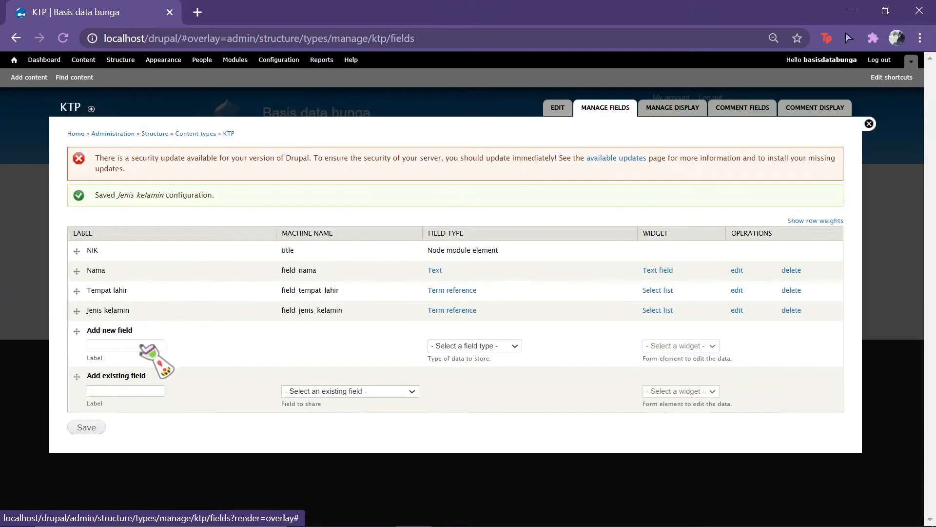
Step: Add a new KTP field labelled 'Golongan darah' with the Term reference field type
left_click(142, 345)
type("Golo")
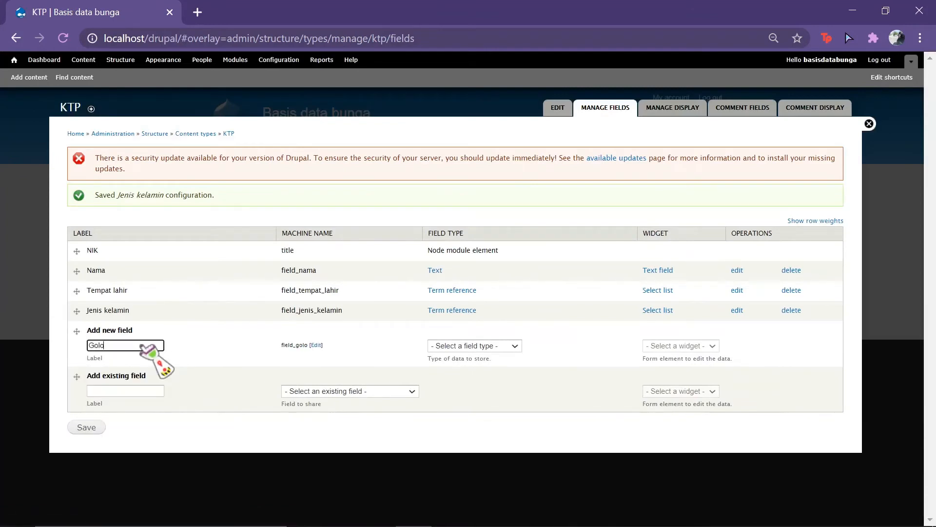
type("ngan darah")
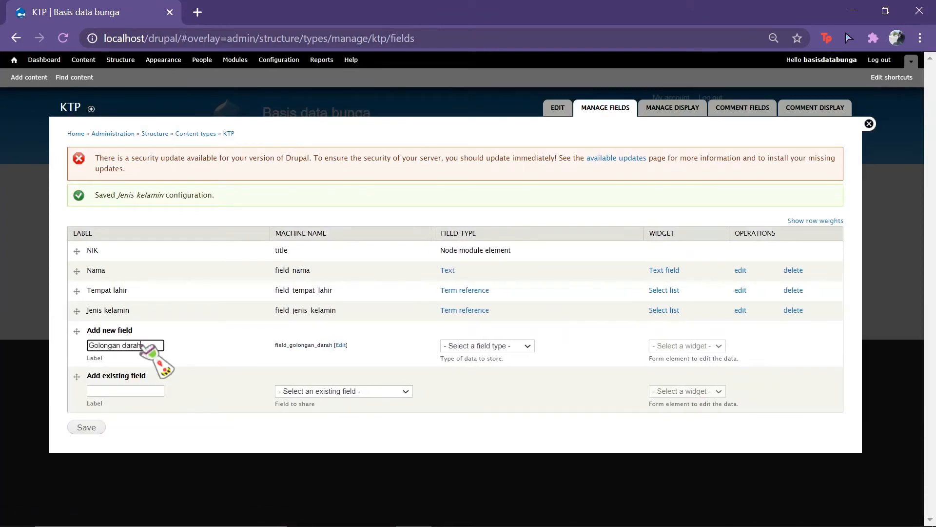
left_click(527, 346)
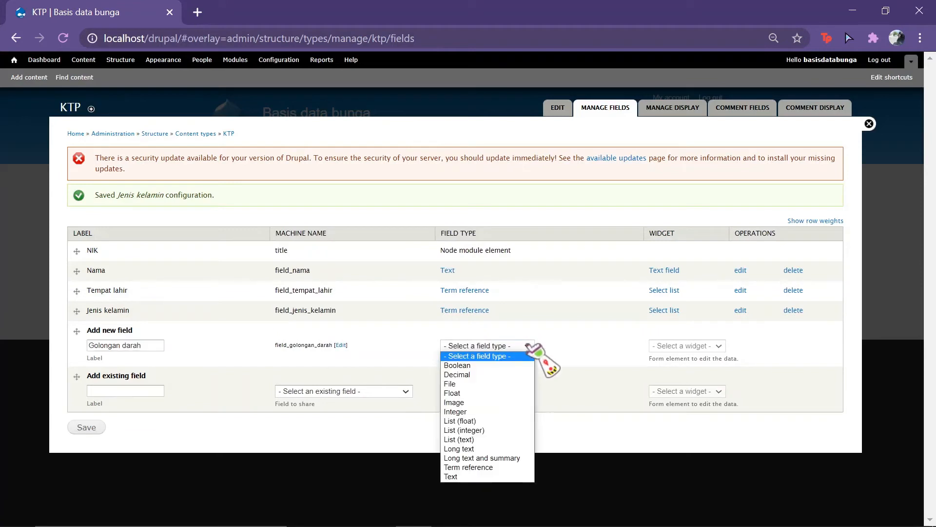
left_click(515, 473)
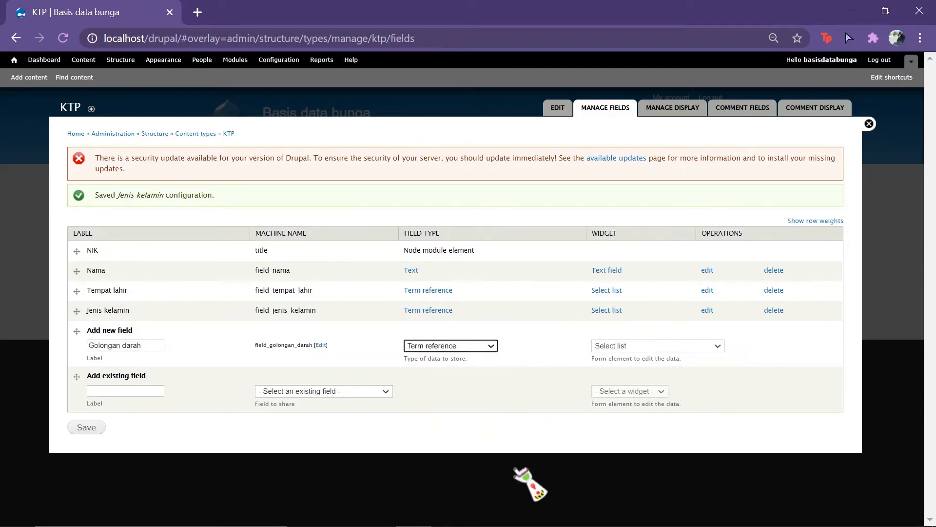
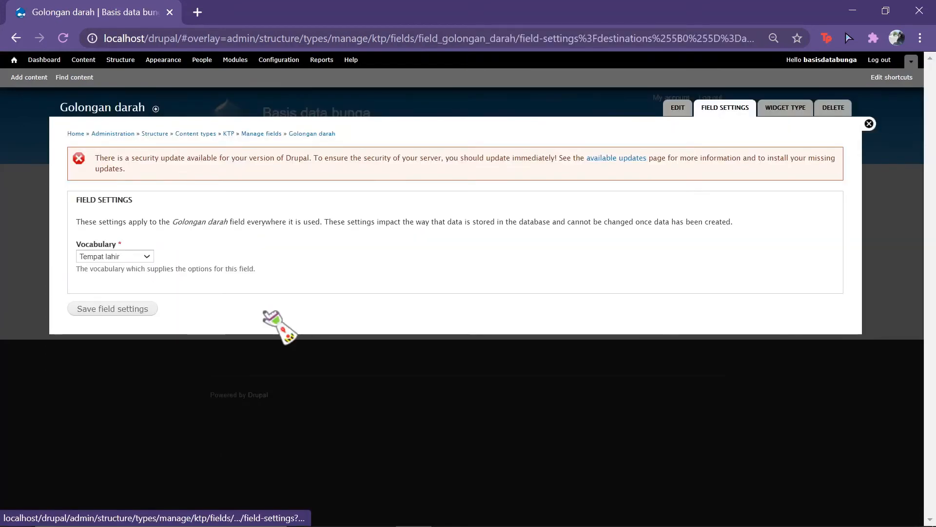
Step: Link Golongan darah to the Golongan darah vocabulary, mark it required, and save its settings
left_click(145, 256)
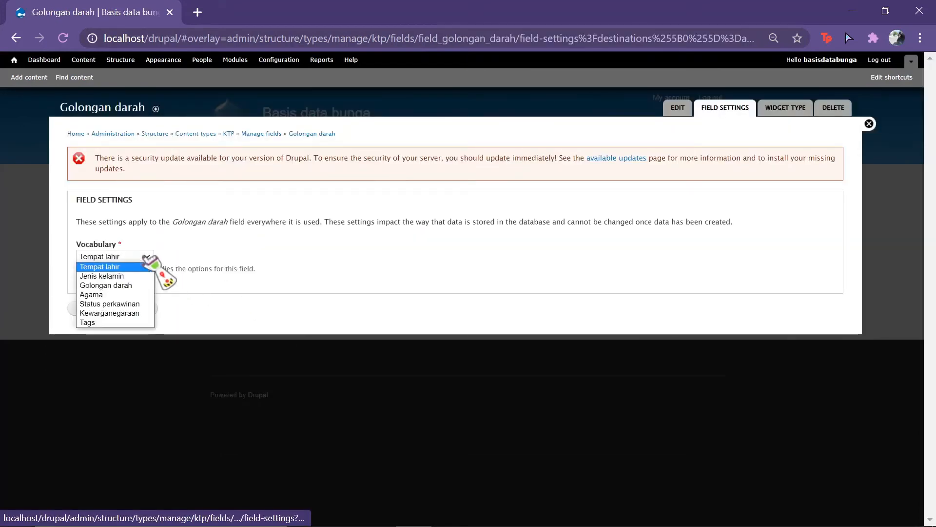
left_click(138, 286)
left_click(139, 309)
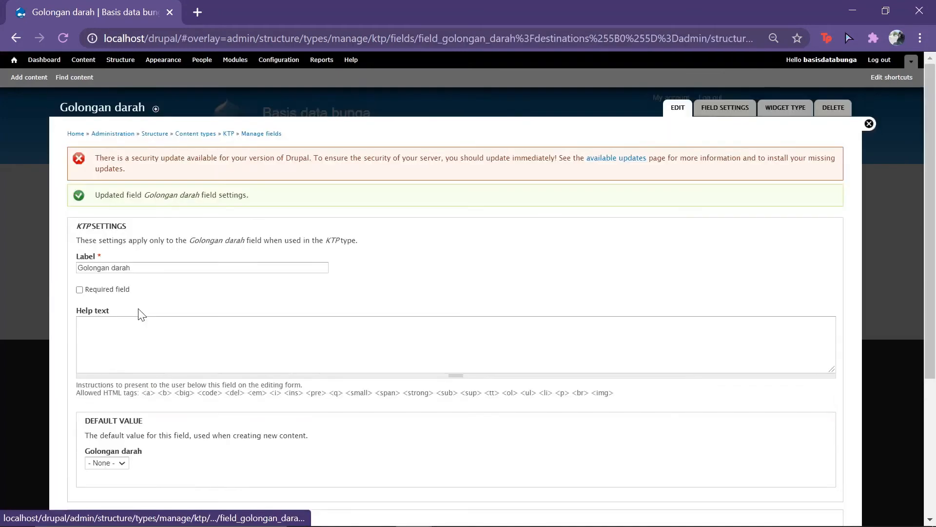
left_click(80, 290)
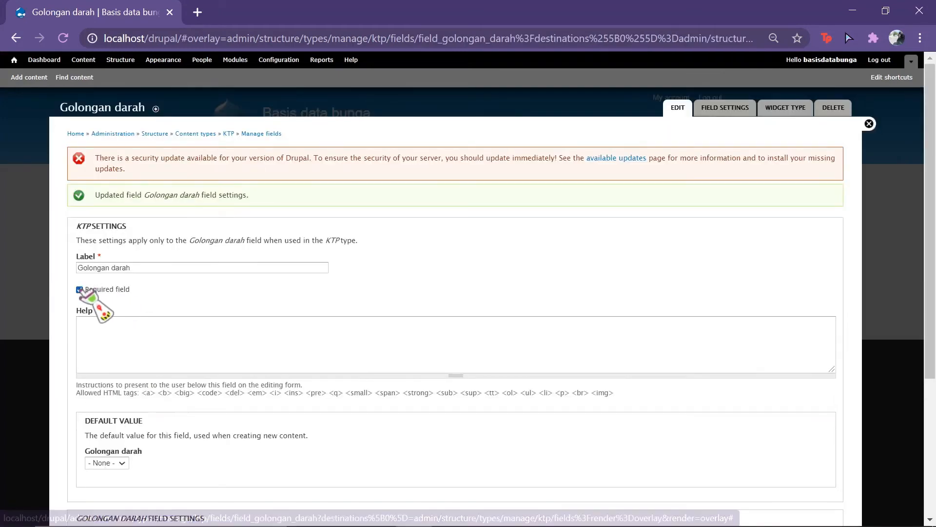
scroll(240, 387, "down", 4)
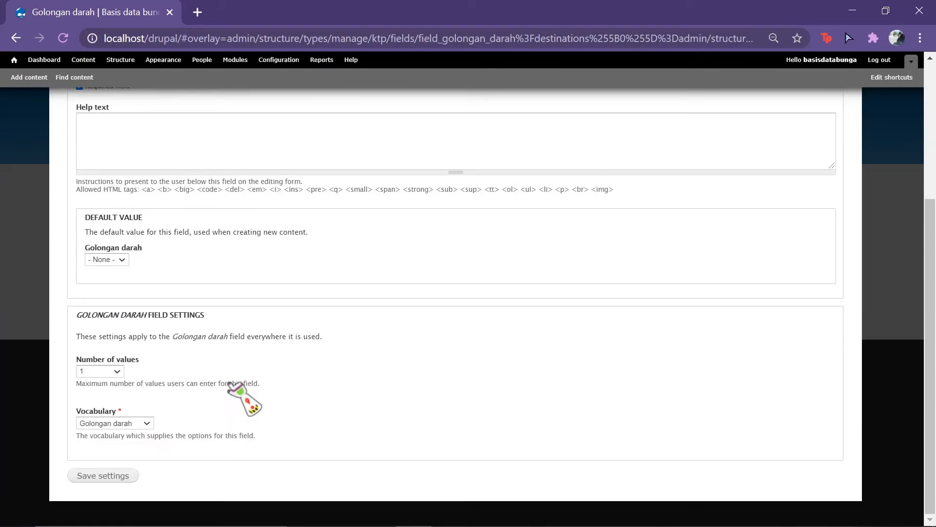
left_click(119, 476)
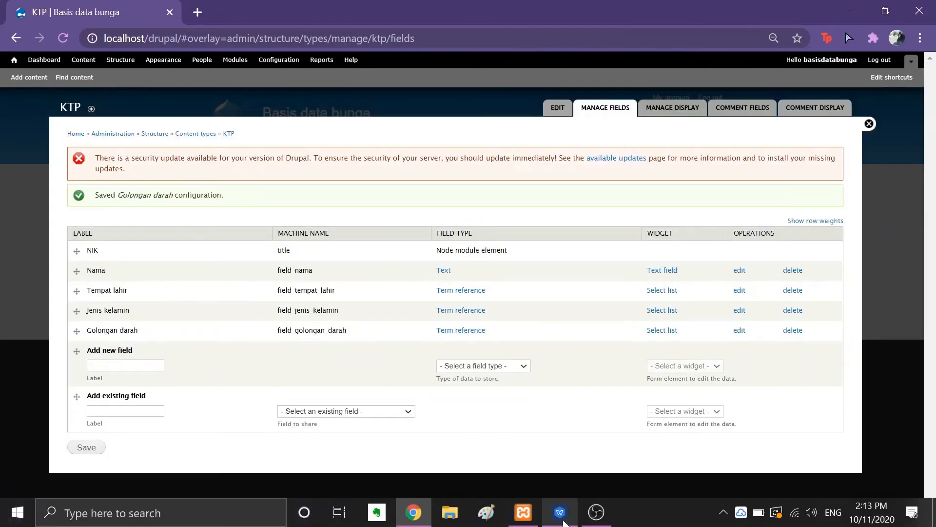
left_click(563, 521)
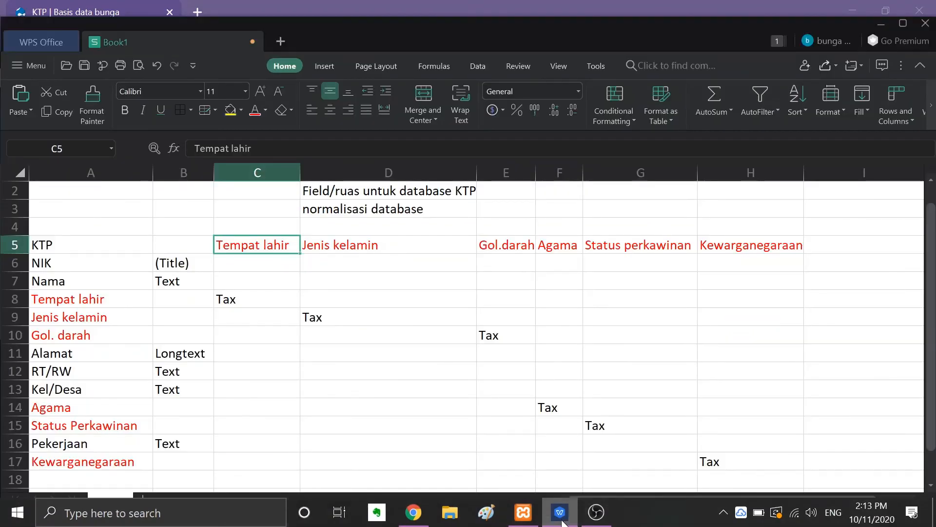
left_click(563, 521)
left_click(151, 366)
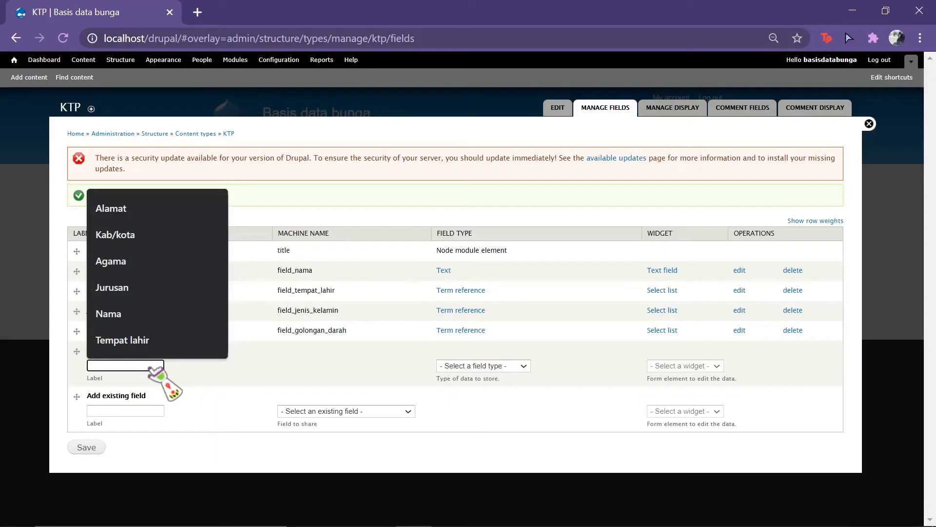
left_click(561, 518)
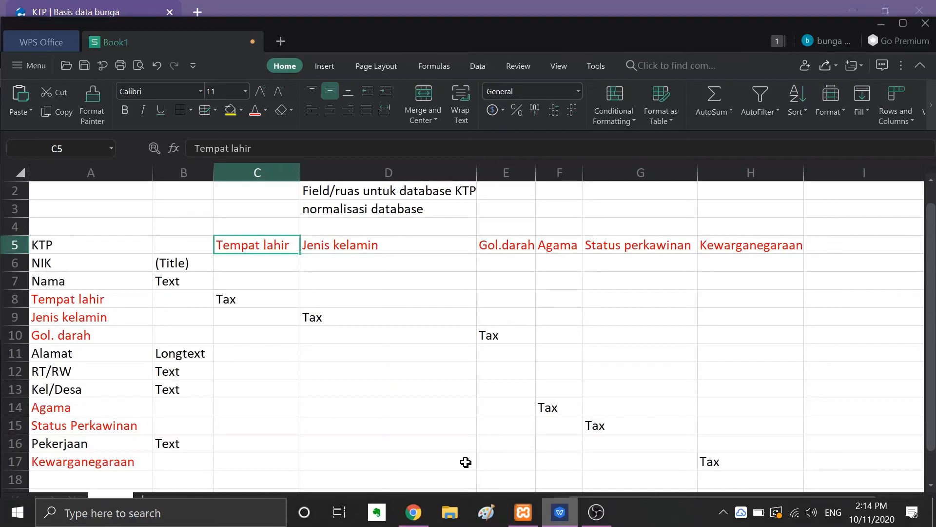
left_click(116, 354)
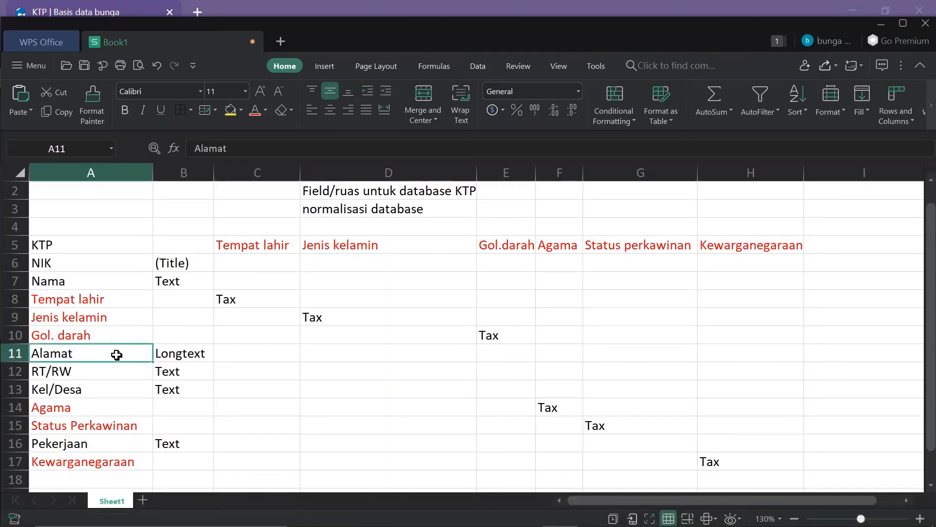
left_click(185, 364)
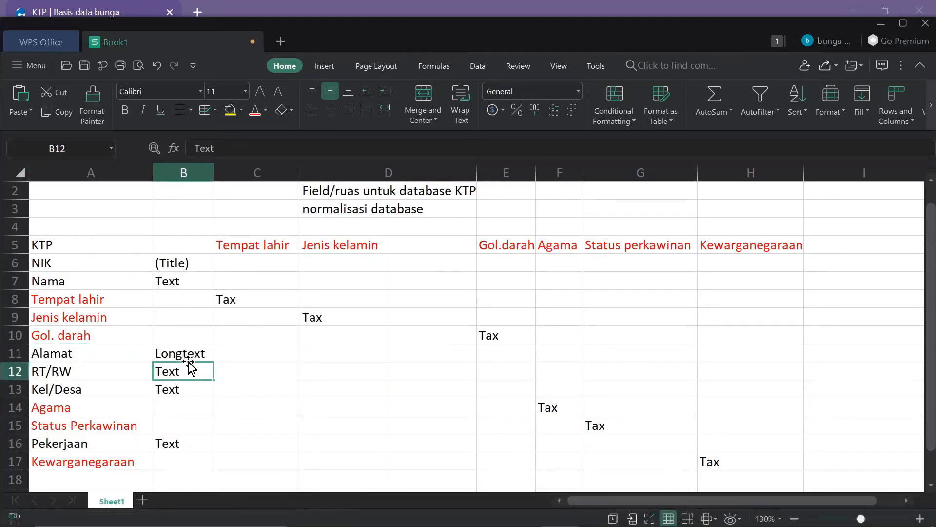
left_click(190, 355)
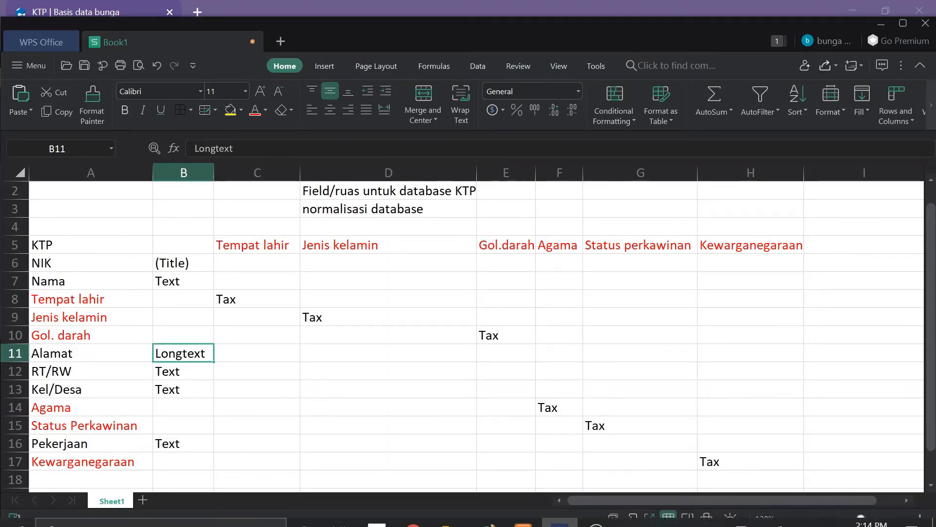
left_click(422, 516)
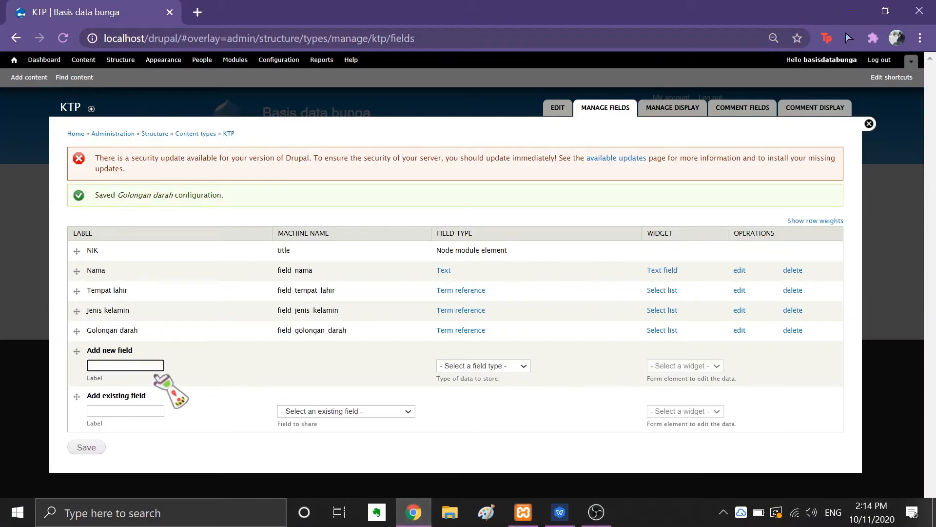
Step: Create an 'Alamat' field of type Long text with a Text area (multiple rows) widget
type("Alamat")
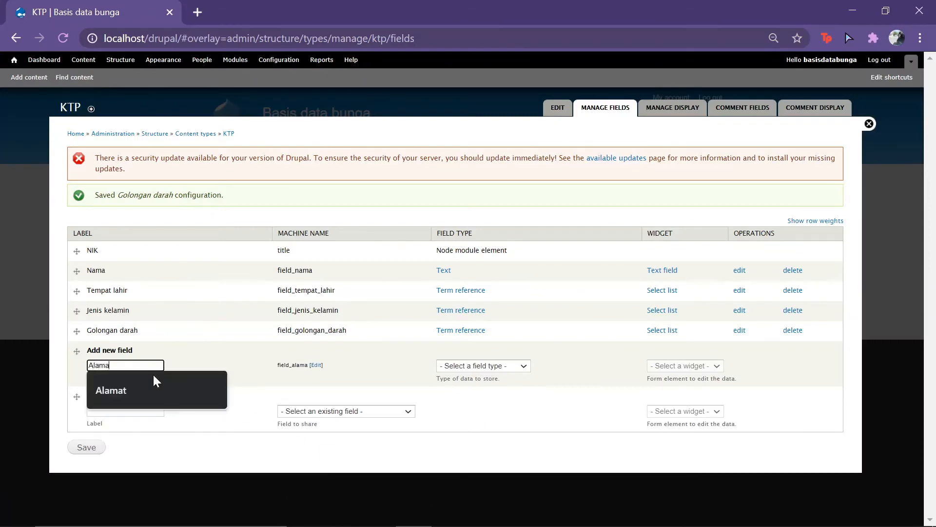
left_click(524, 366)
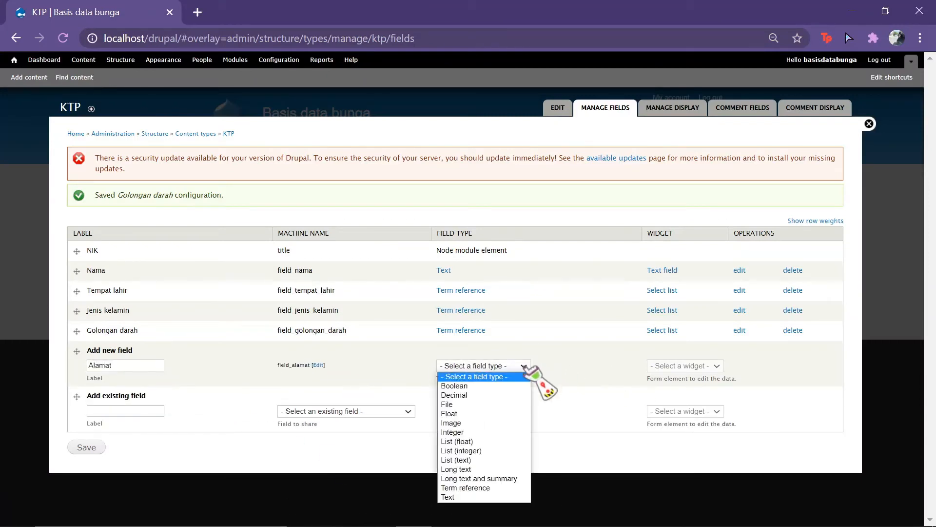
left_click(504, 469)
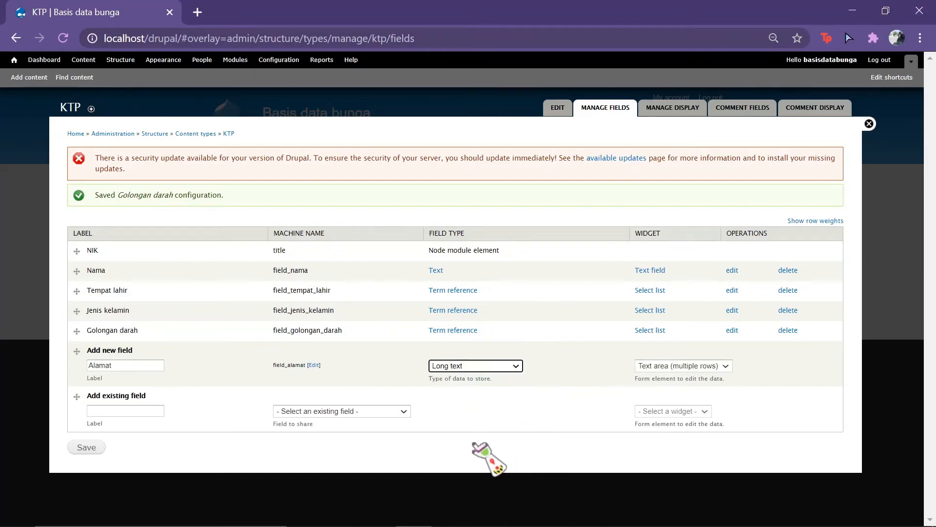
left_click(725, 366)
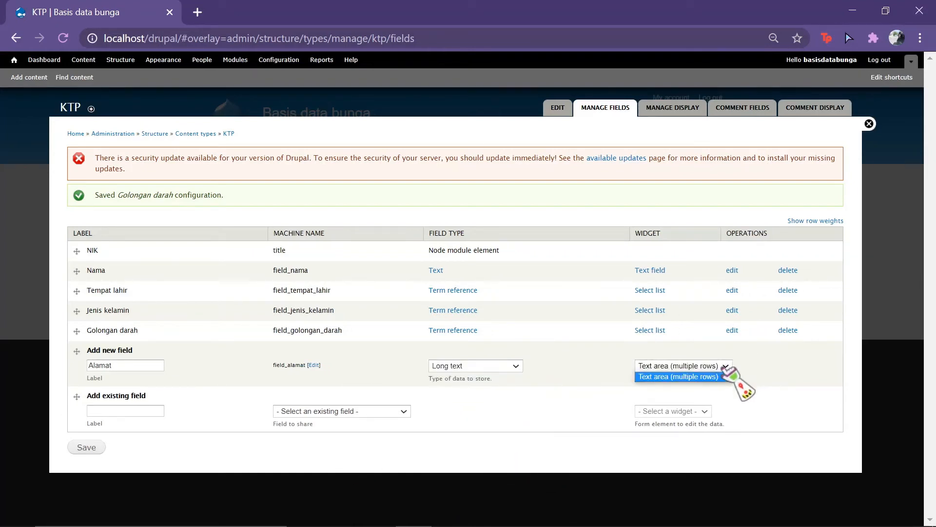
left_click(725, 369)
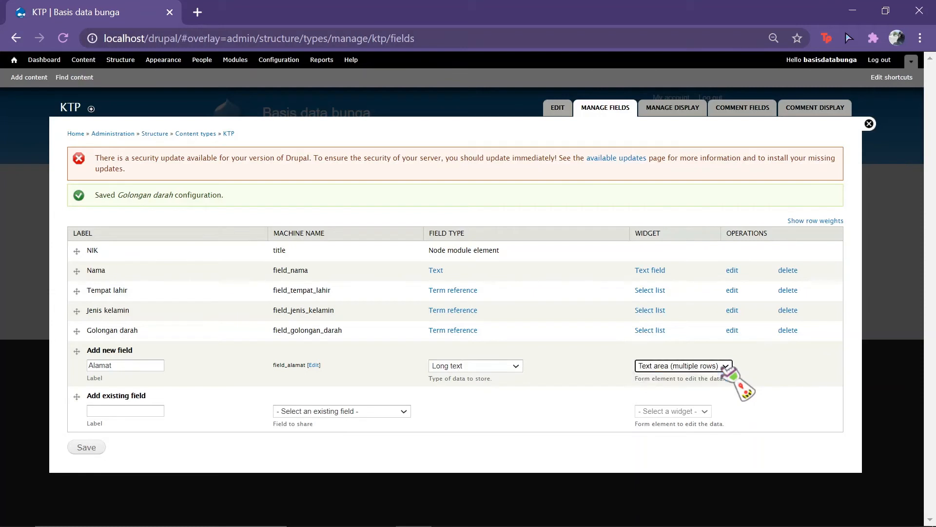
left_click(86, 449)
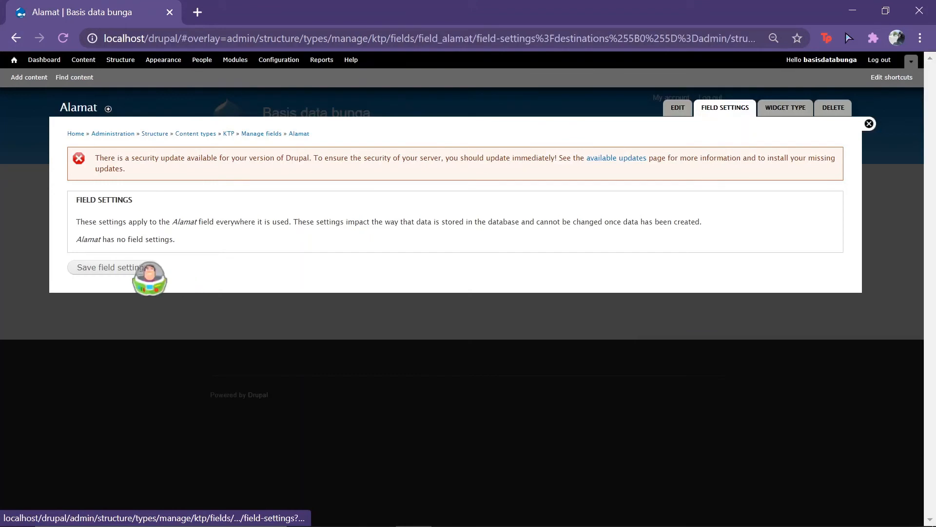
Step: Save Alamat's field settings, mark it required, and save its settings
left_click(144, 269)
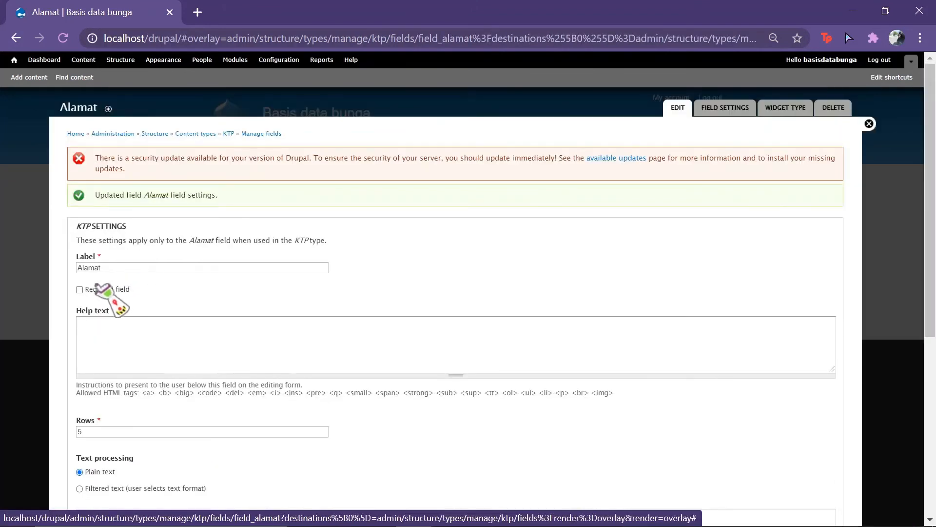
left_click(79, 289)
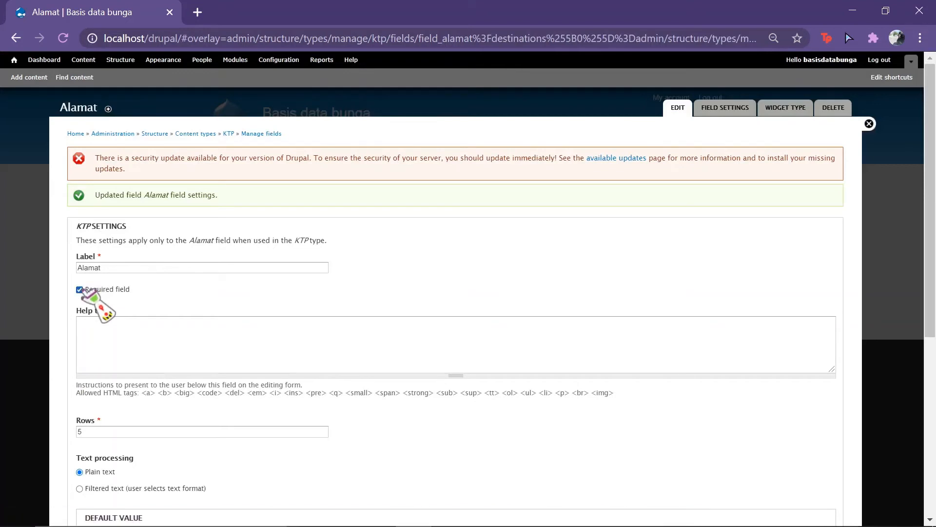
scroll(281, 385, "down", 1)
scroll(280, 385, "down", 2)
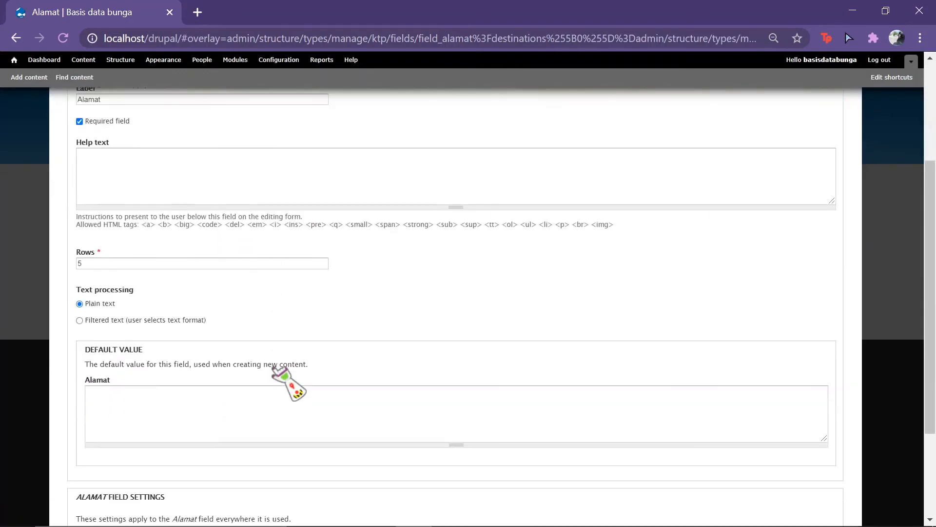
scroll(281, 385, "down", 3)
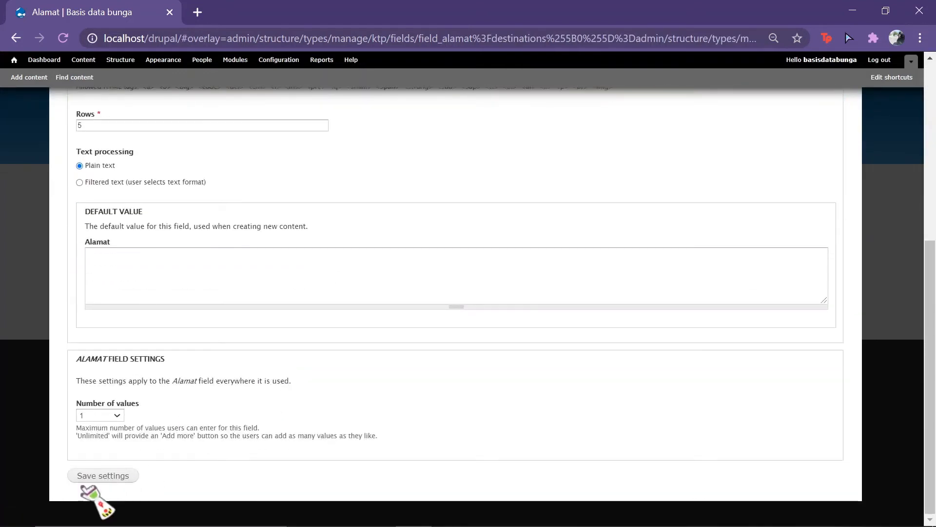
left_click(92, 475)
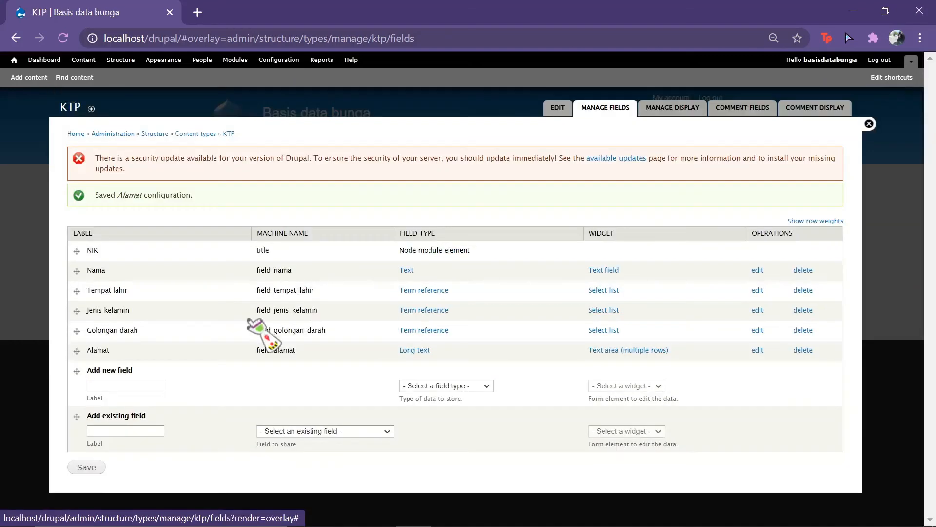
left_click(156, 385)
Step: After checking the spreadsheet field plan, create the RT/RW field as a Text field
mouse_move(529, 522)
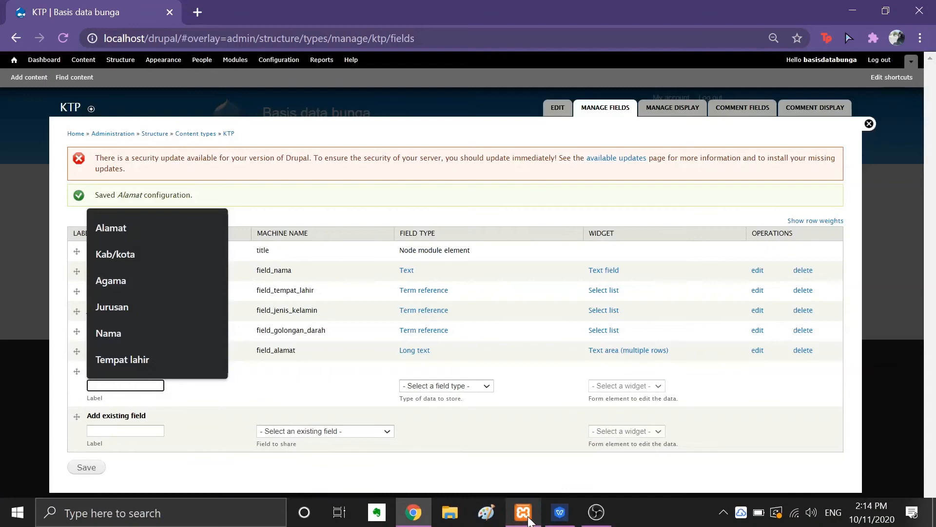
left_click(570, 519)
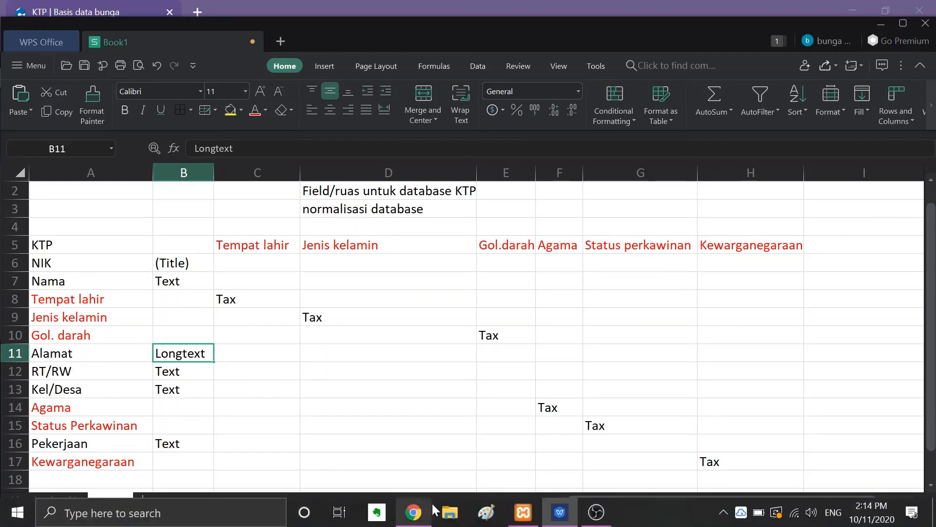
left_click(414, 520)
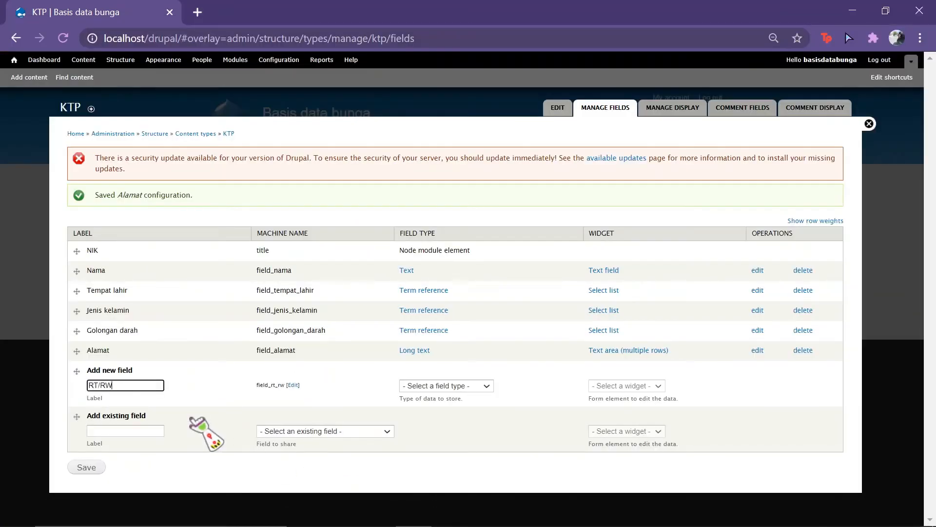
left_click(486, 386)
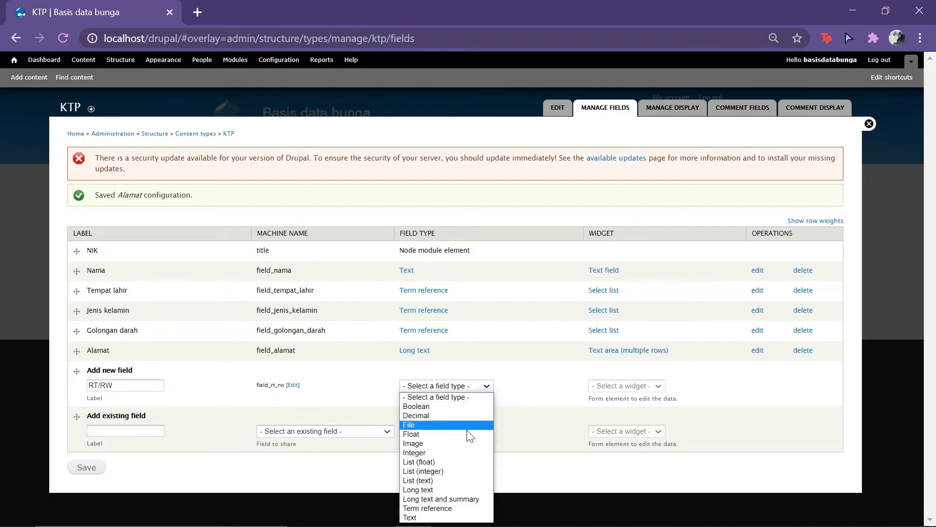
left_click(468, 516)
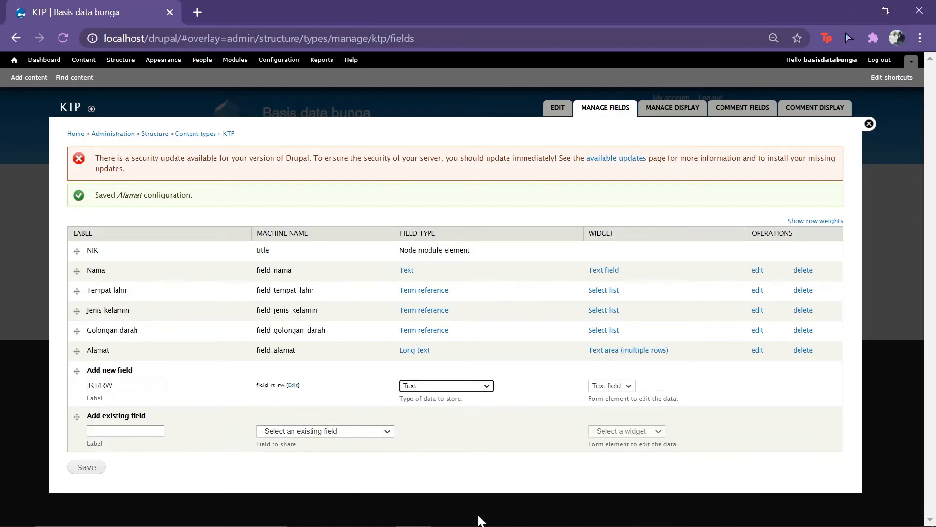
left_click(83, 468)
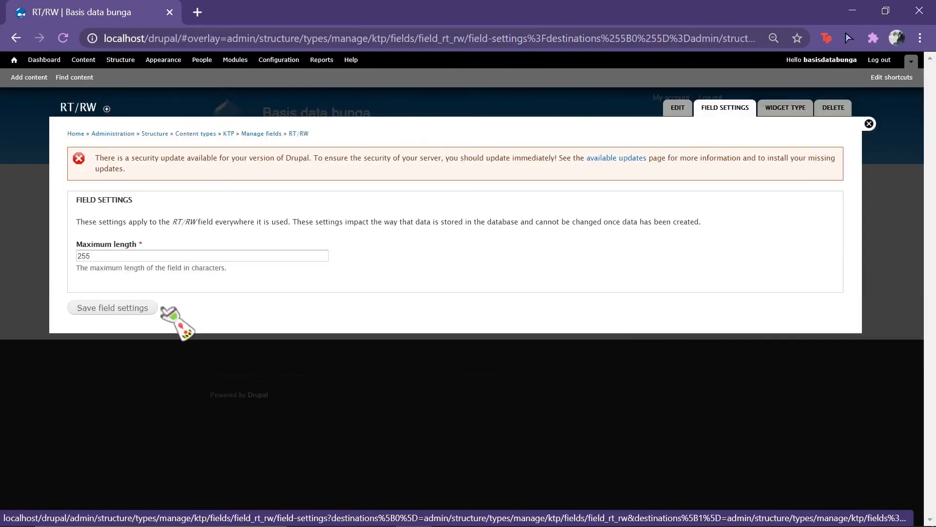
Step: Save the RT/RW maximum-length setting and its field settings
left_click(122, 310)
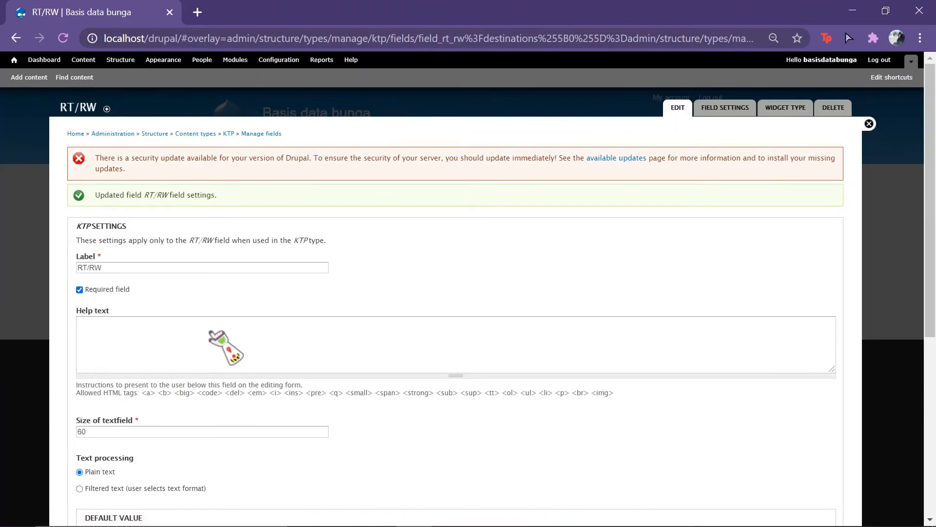
scroll(224, 346, "down", 7)
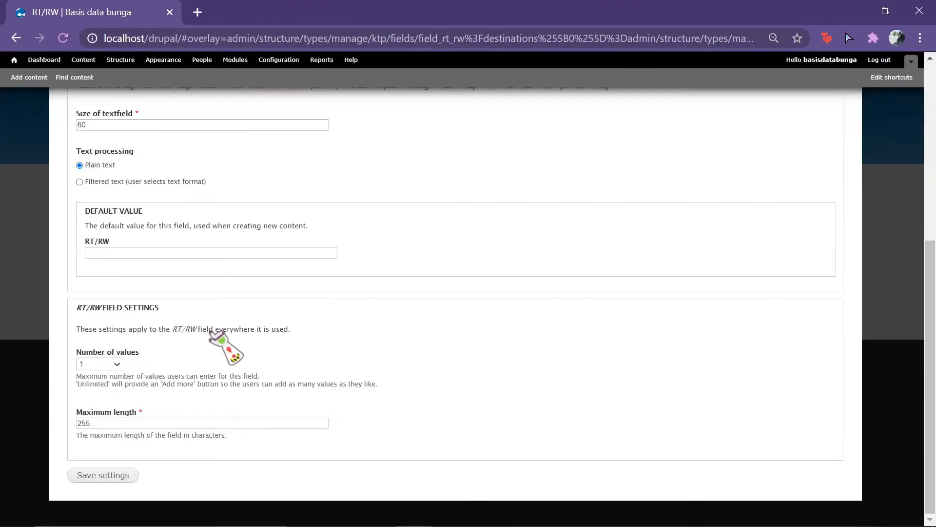
left_click(106, 475)
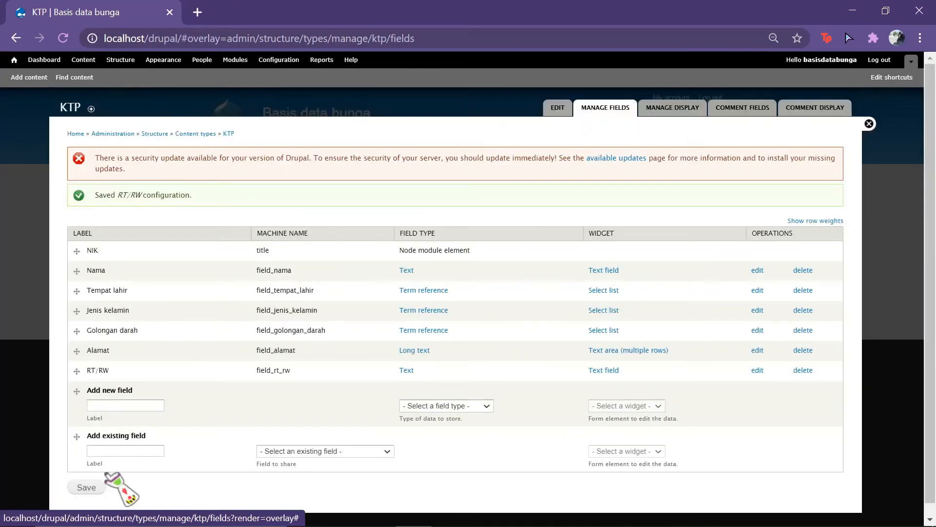
Step: Create a new 'Kel/Desa' field of type Text
left_click(134, 406)
type("K")
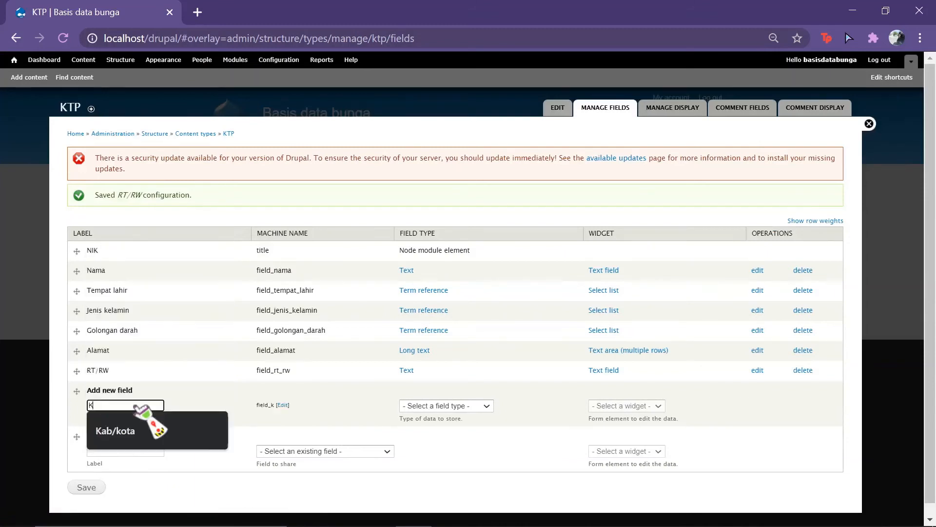
type("el")
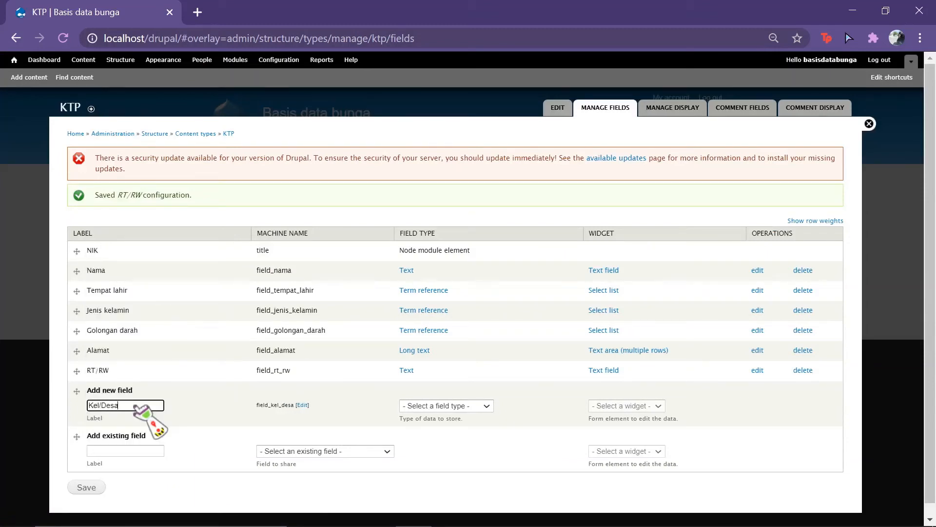
type("/Desa")
left_click(442, 406)
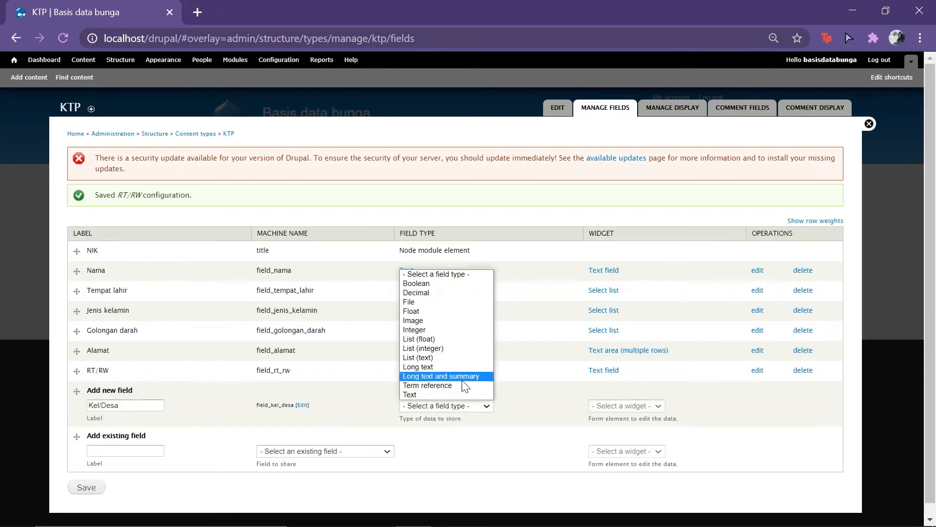
left_click(457, 393)
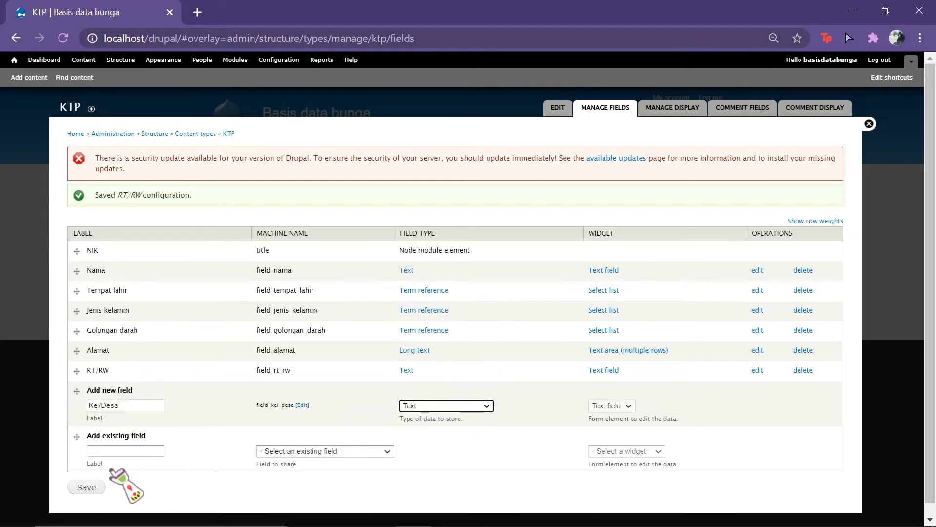
left_click(86, 486)
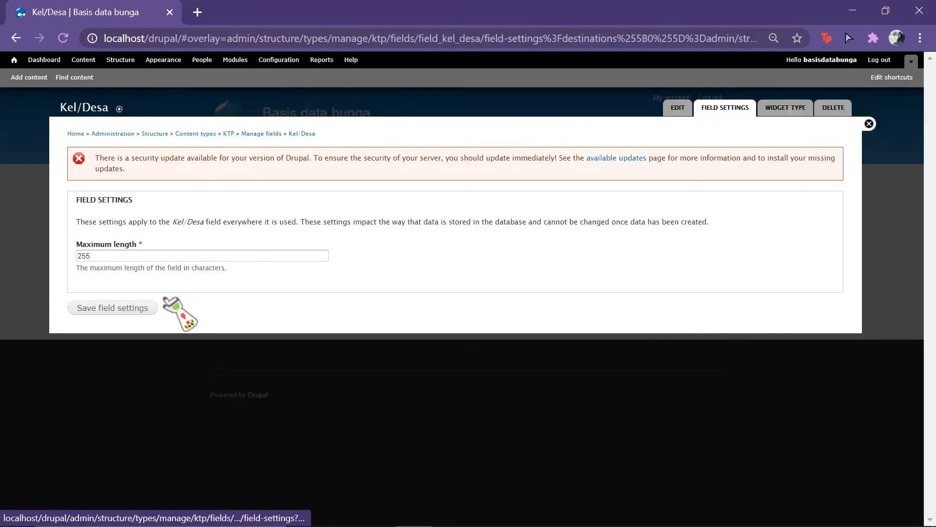
Step: Keep Kel/Desa's 255-character maximum length, mark it required, and save its settings
left_click(134, 308)
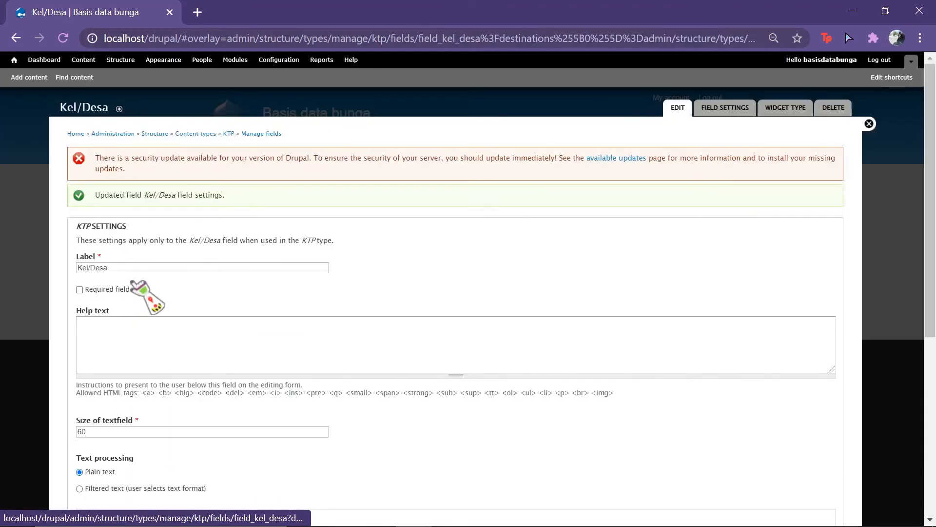
left_click(81, 289)
scroll(204, 397, "down", 6)
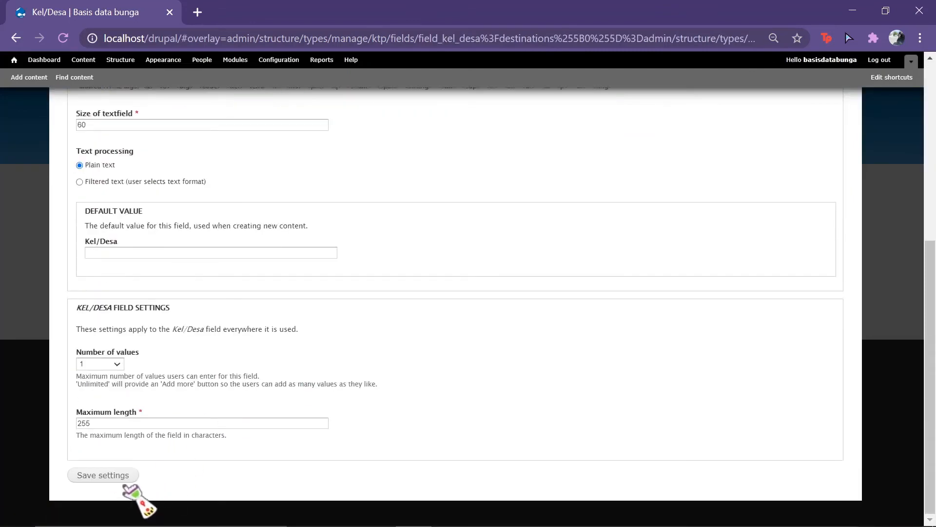
left_click(103, 474)
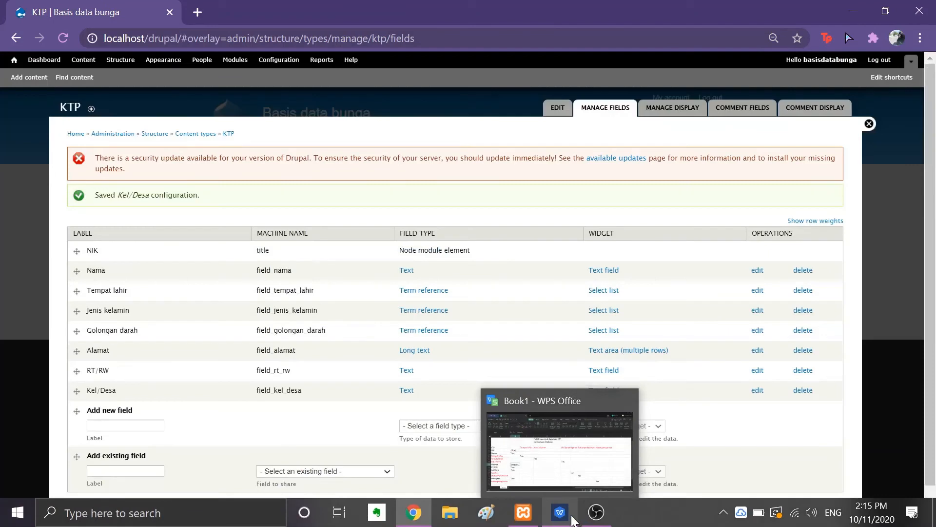
Step: Check the planned Agama and Status Perkawinan fields in the spreadsheet, then return to Manage fields
left_click(573, 519)
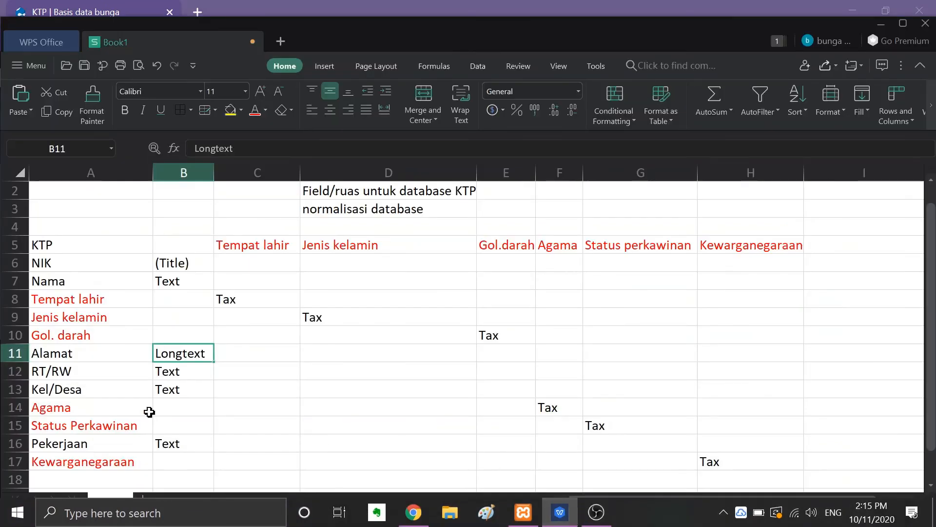
left_click(105, 415)
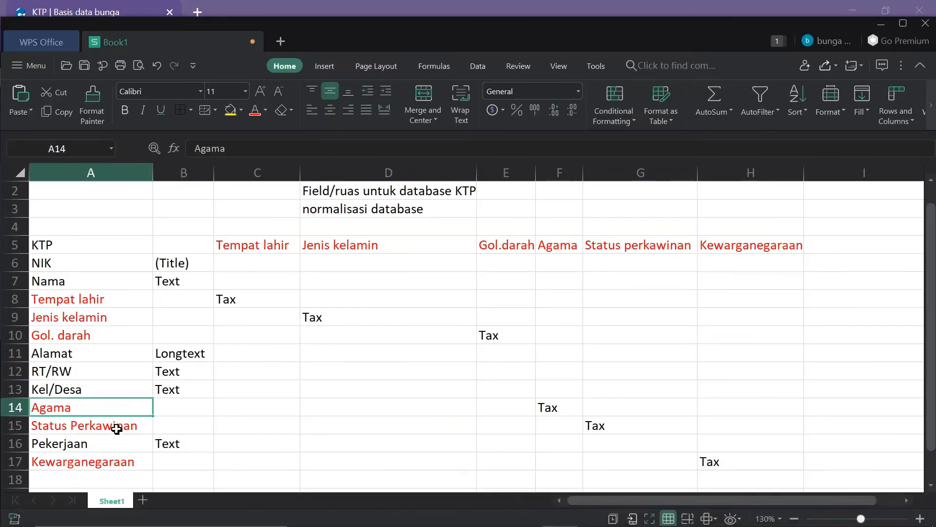
left_click(116, 428)
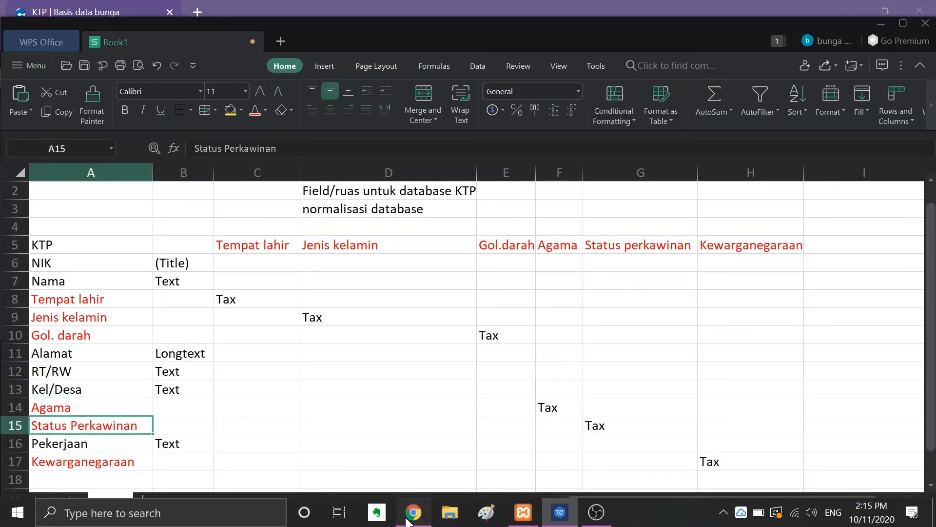
left_click(413, 512)
Step: Create a new 'Agama' field of type Term reference
left_click(141, 427)
type("A")
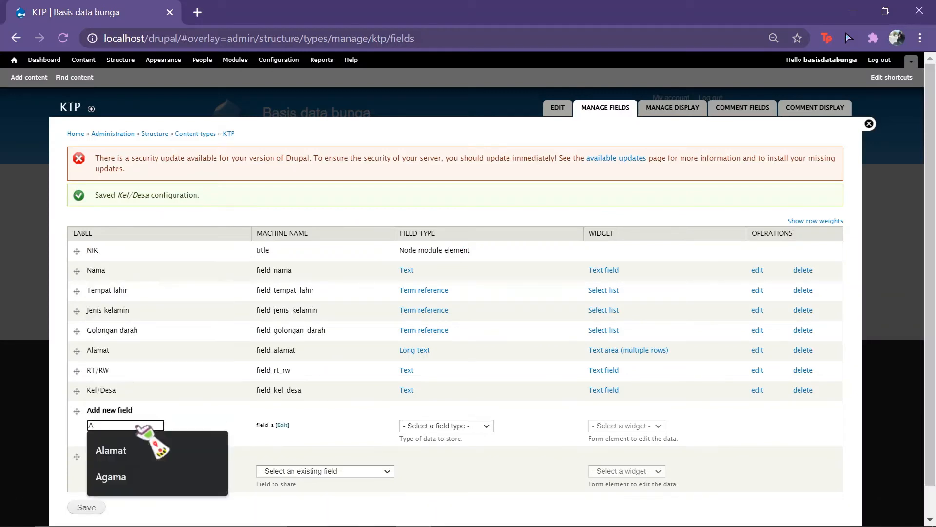
key("Down")
key("Down")
key("Return")
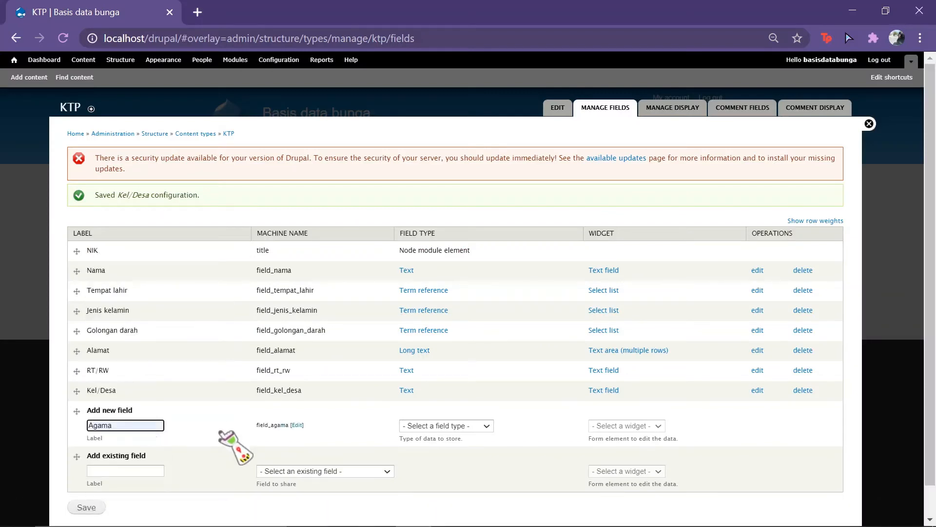
left_click(487, 427)
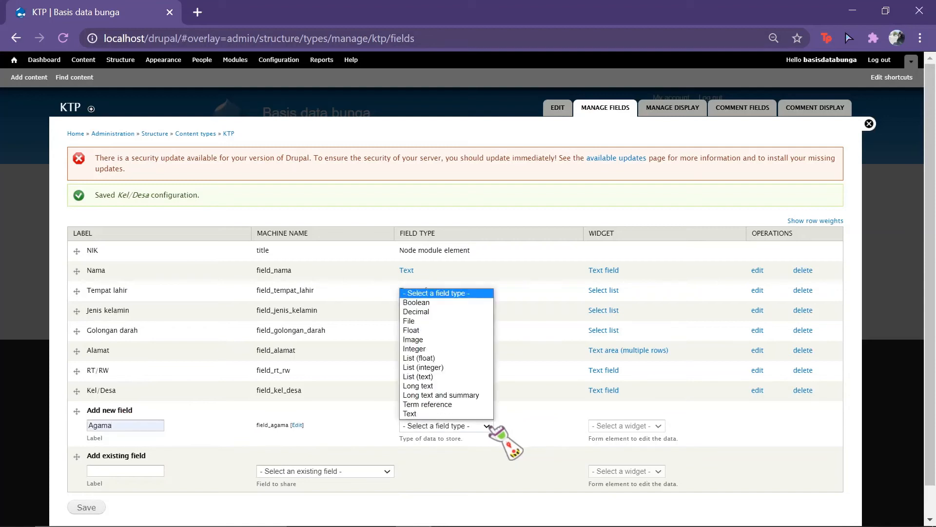
left_click(455, 403)
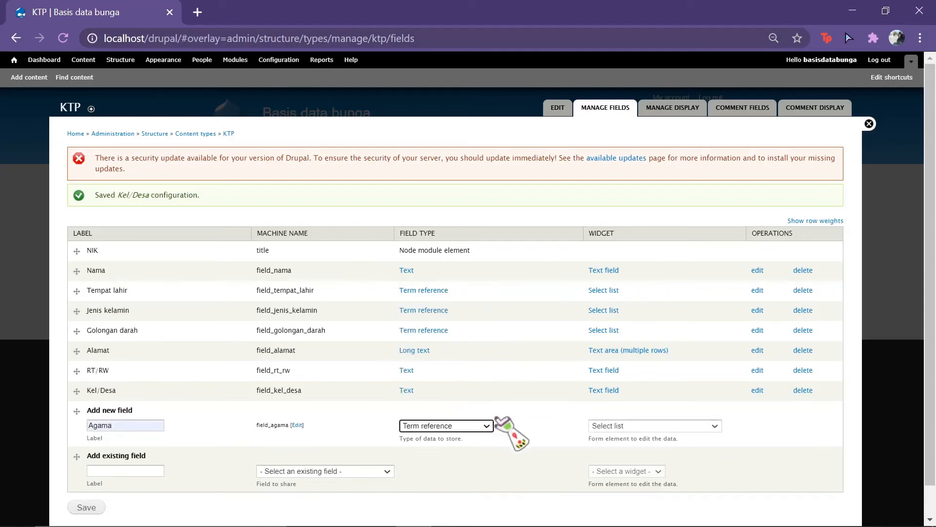
left_click(88, 507)
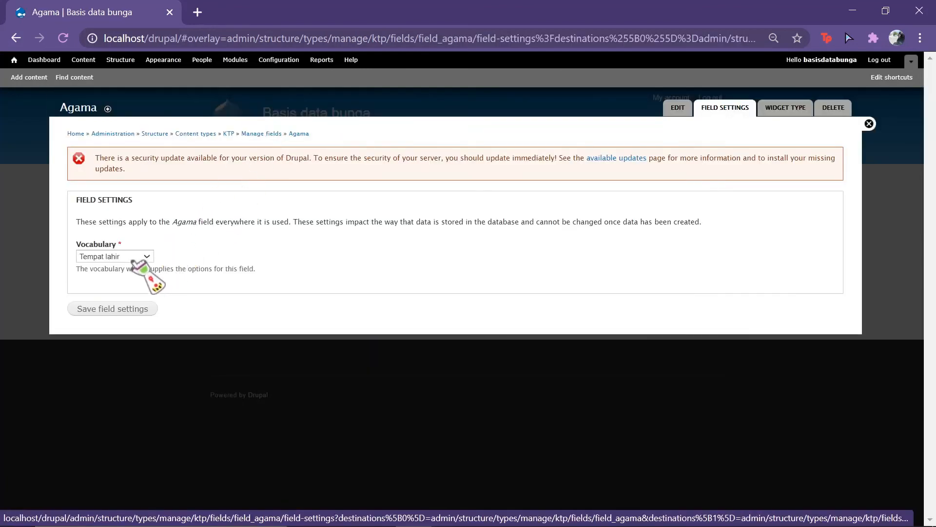
Step: Link Agama to the Agama vocabulary, mark it required, and save its settings
left_click(137, 257)
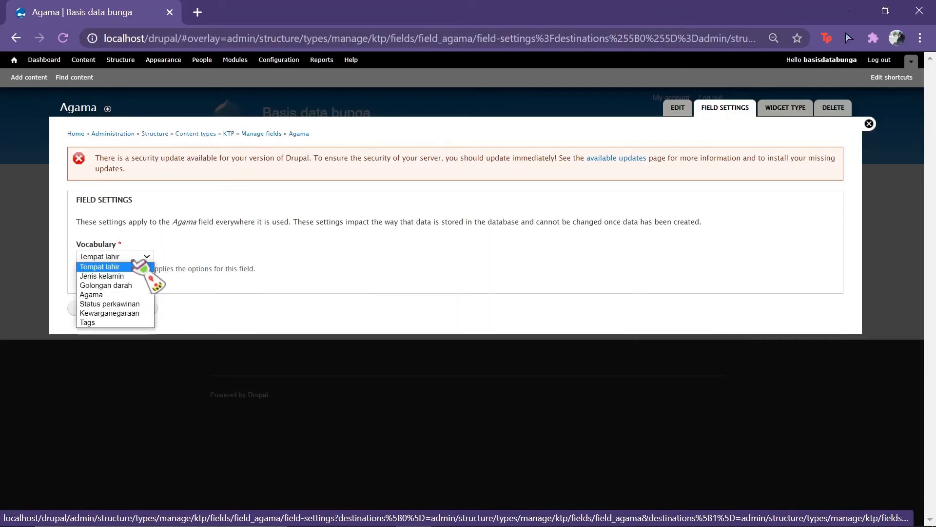
left_click(134, 295)
left_click(117, 311)
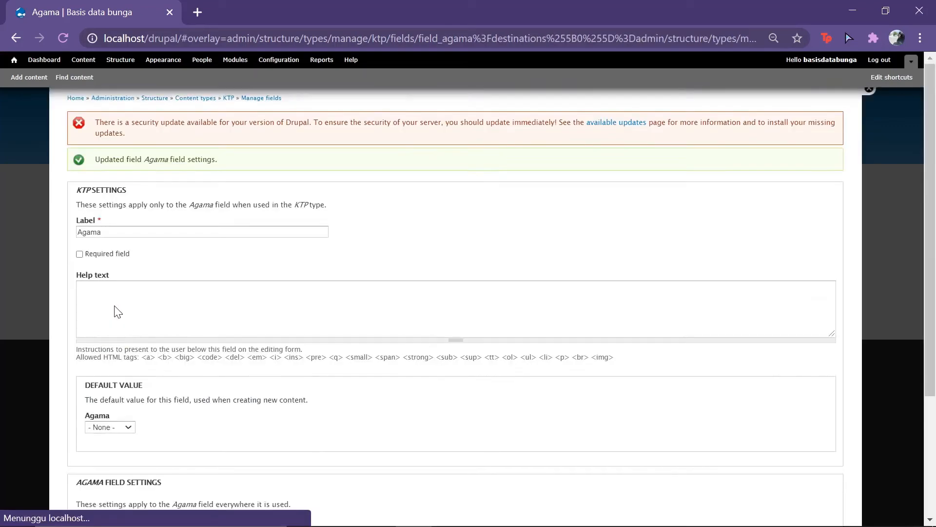
left_click(79, 289)
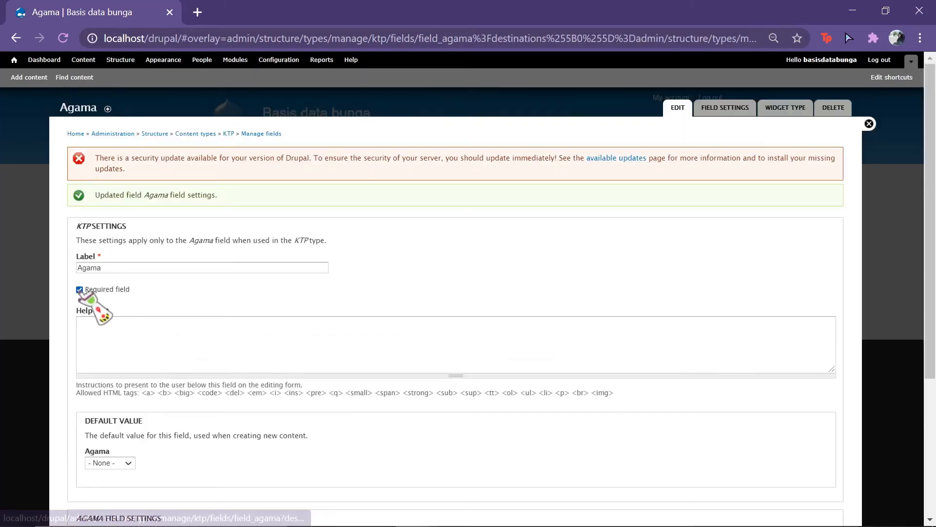
scroll(293, 448, "down", 4)
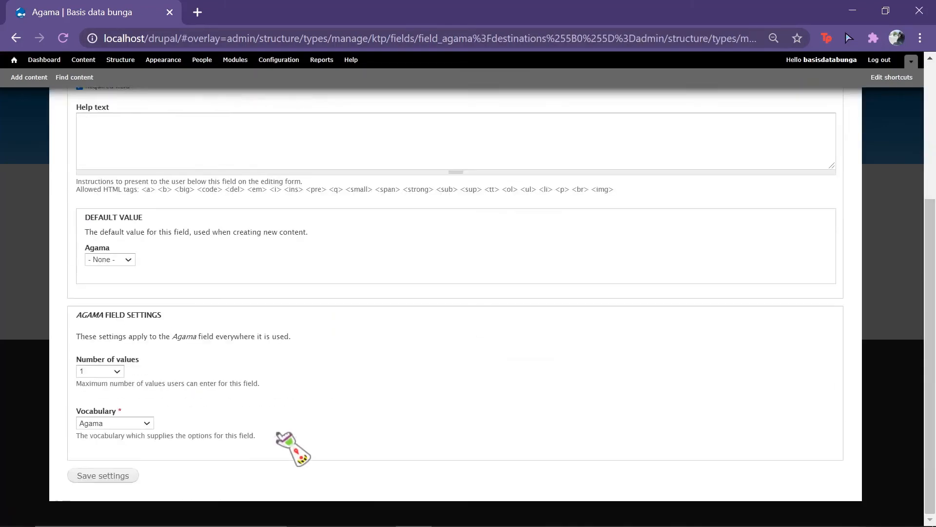
left_click(103, 475)
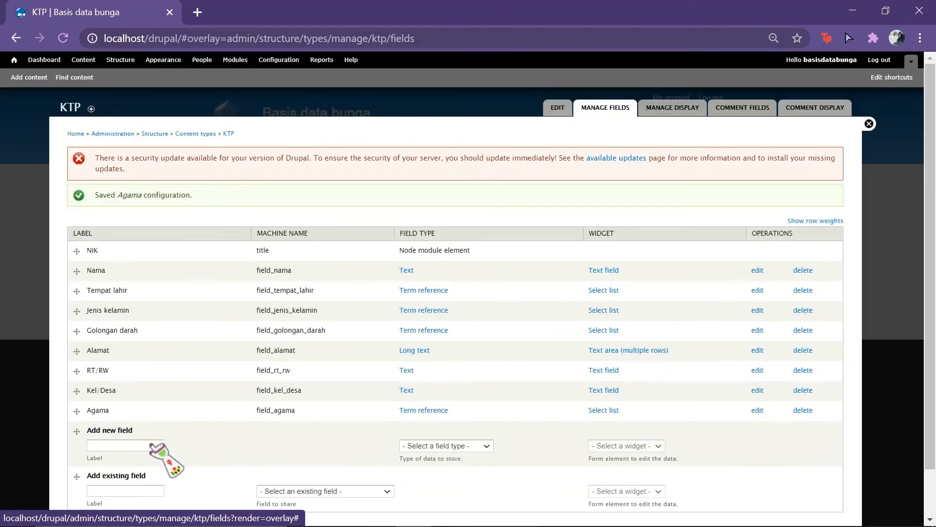
left_click(150, 445)
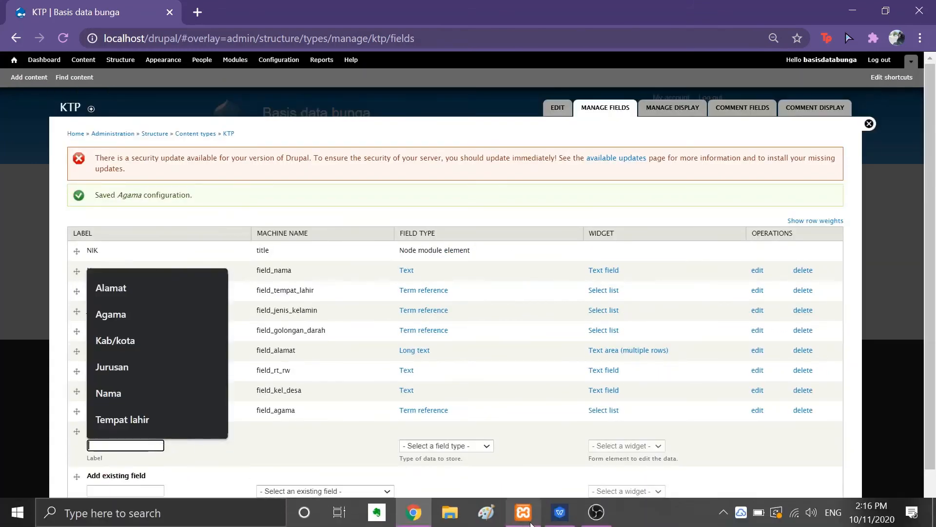
Step: Create a new 'Status perkawinan' field of type Term reference
left_click(548, 517)
left_click(548, 517)
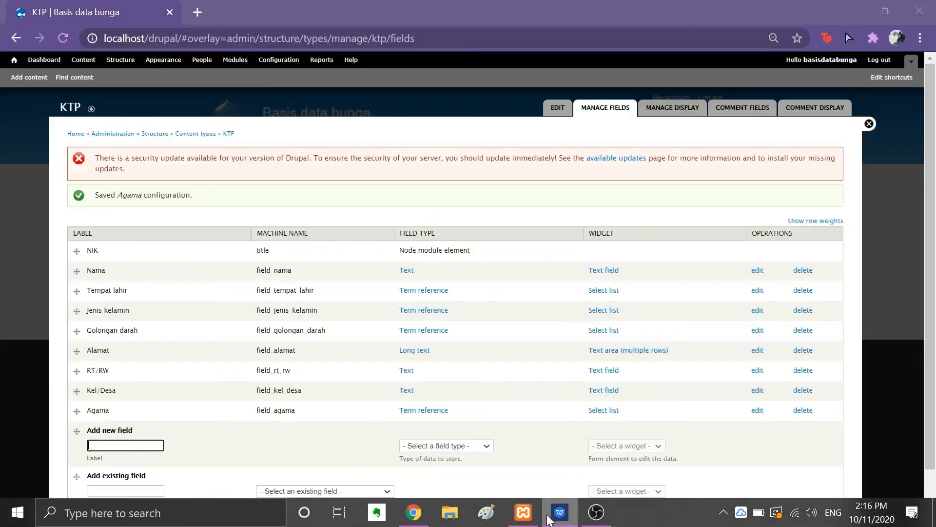
type("Stat")
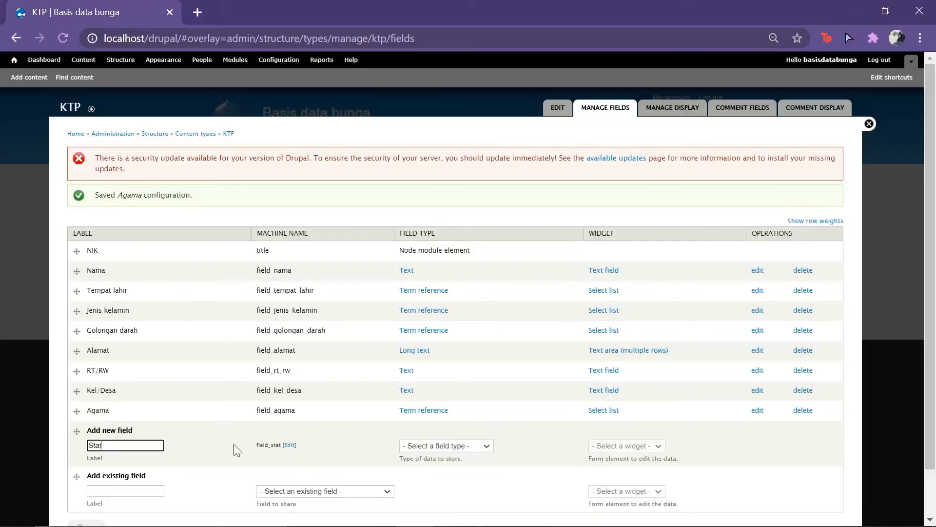
type("us perkawinan")
left_click(495, 446)
left_click(475, 425)
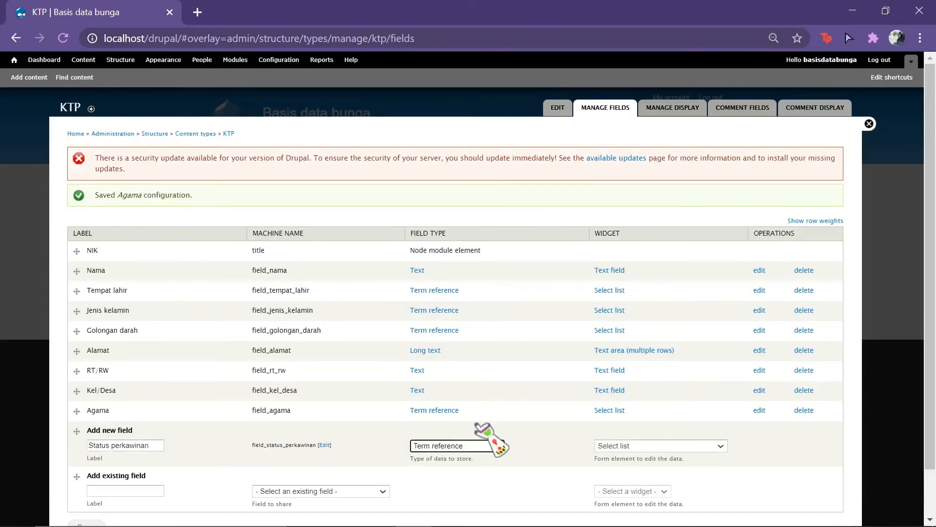
scroll(78, 519, "down", 1)
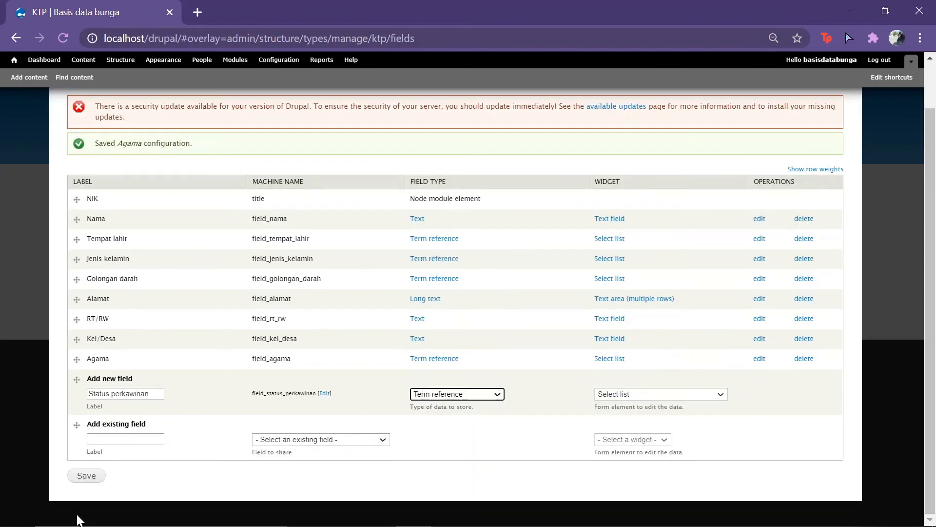
left_click(100, 475)
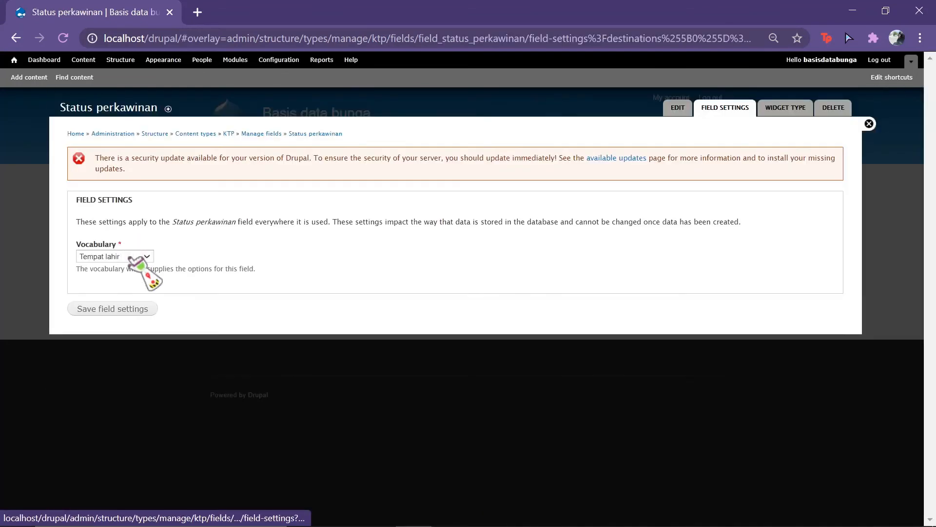
Step: Link the field to the Status perkawinan vocabulary, mark it required, and save
left_click(144, 256)
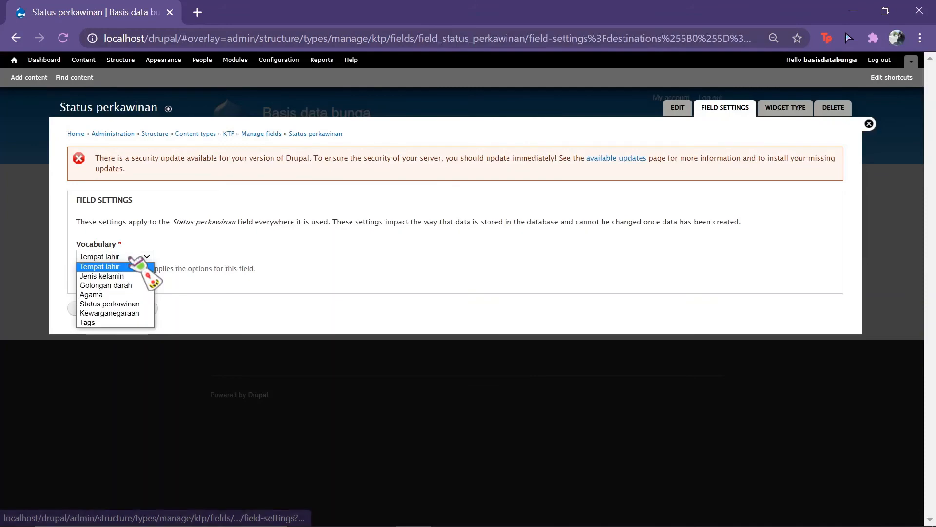
left_click(148, 303)
left_click(115, 309)
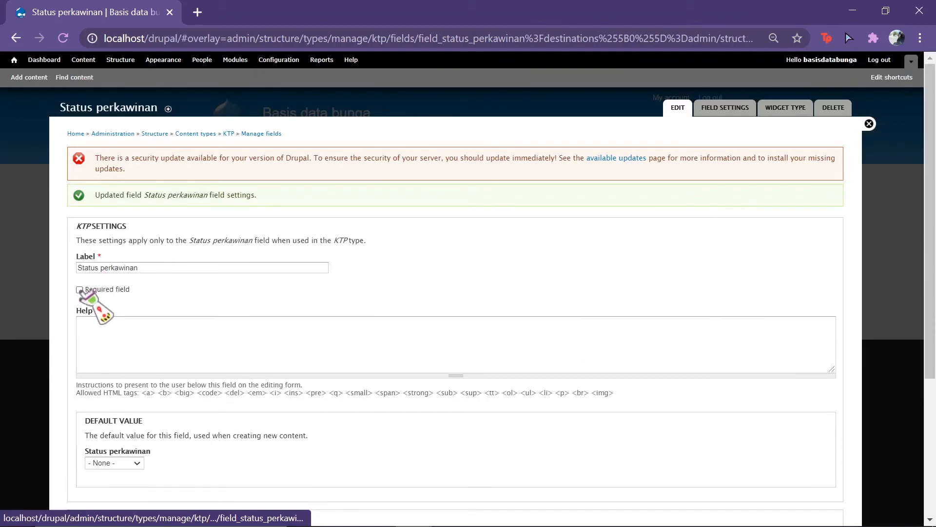
left_click(80, 290)
scroll(302, 449, "down", 4)
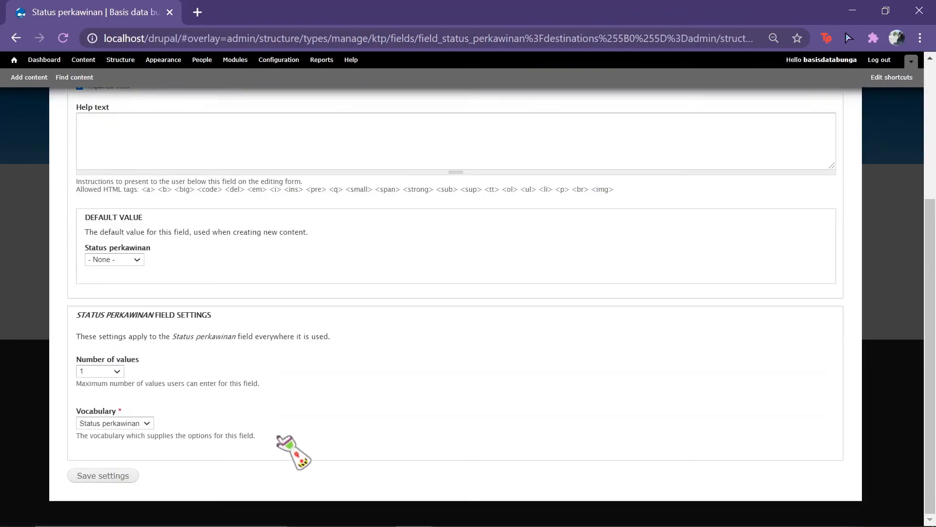
left_click(104, 478)
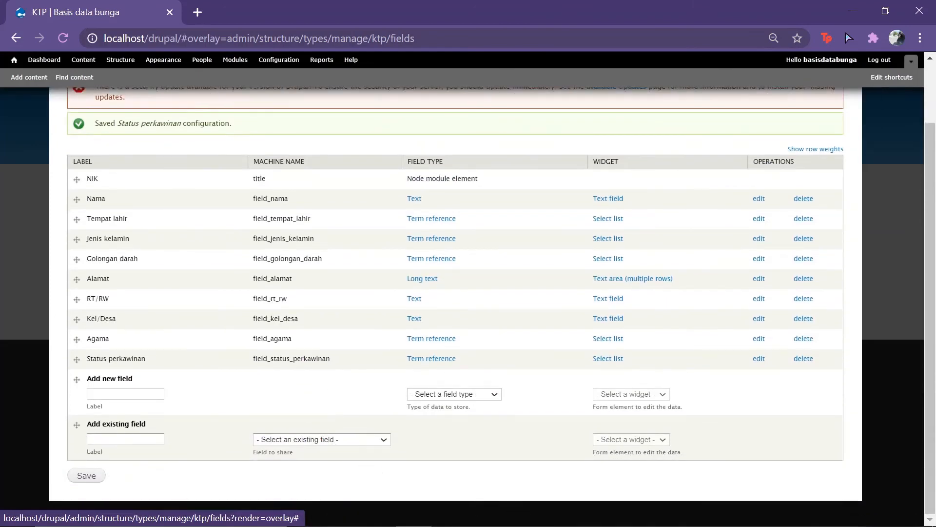
Step: Review the field plan in the spreadsheet before adding the next field
left_click(565, 521)
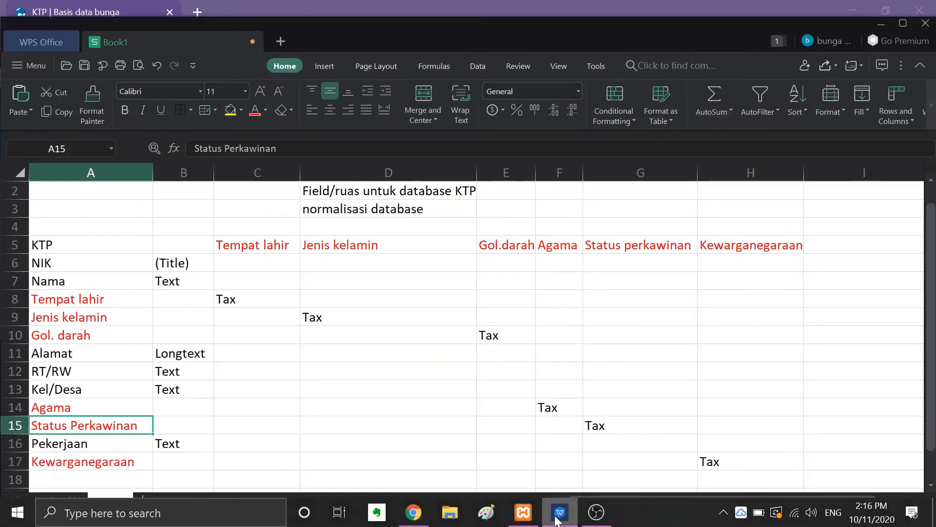
left_click(558, 519)
left_click(140, 395)
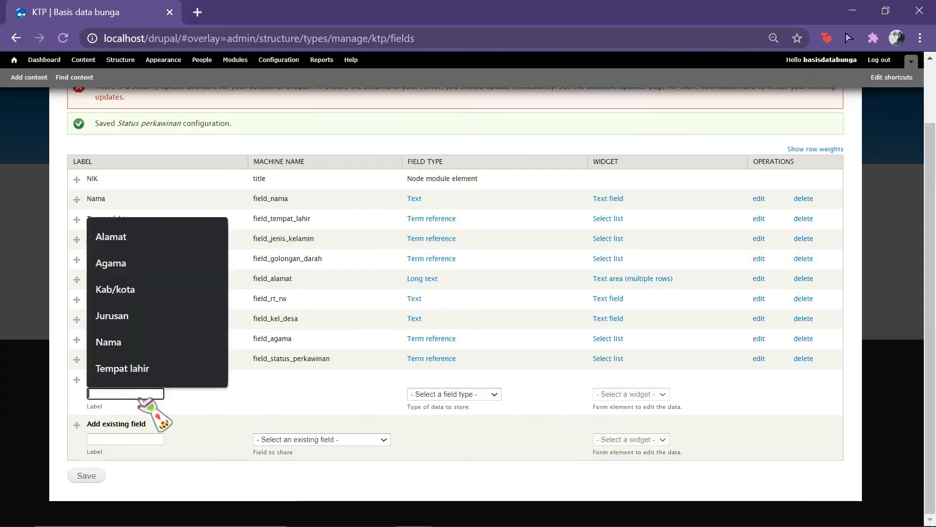
Step: Create a new 'Pekerjaan' field of type Text
type("P")
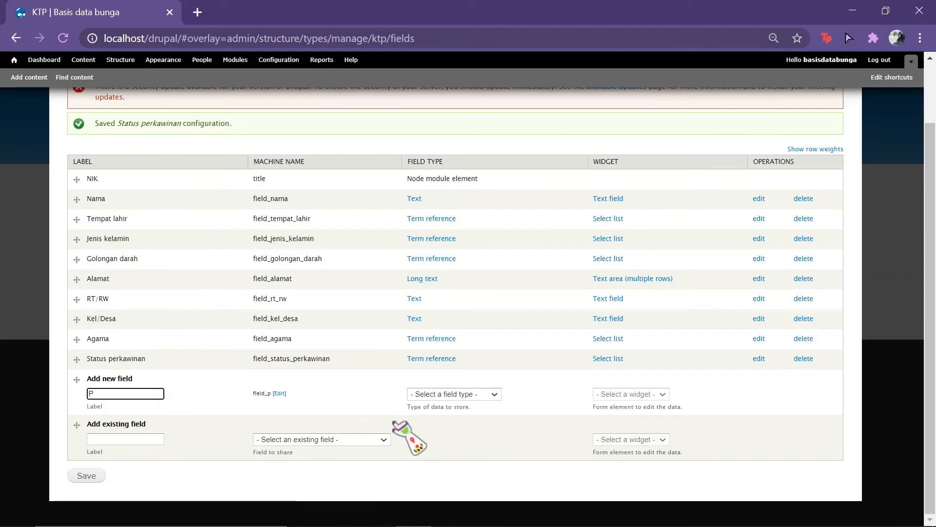
type("ekerjaan")
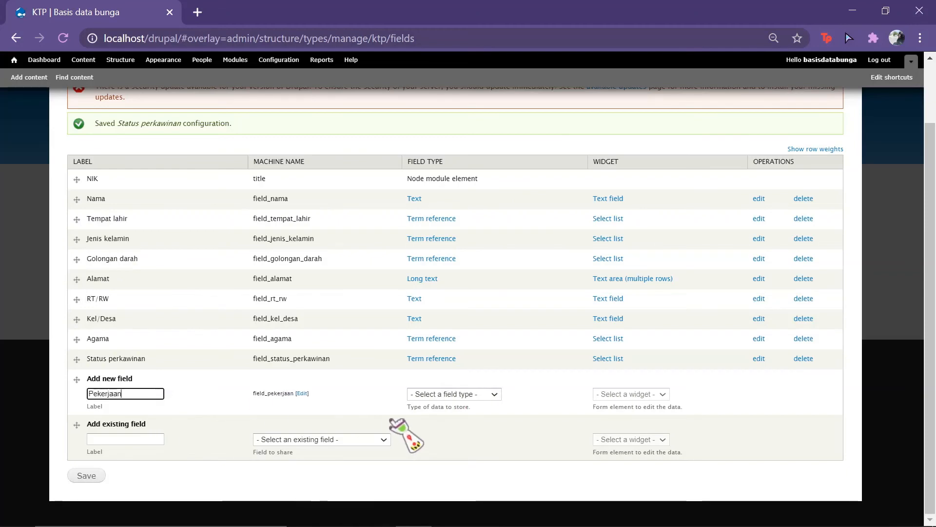
left_click(560, 513)
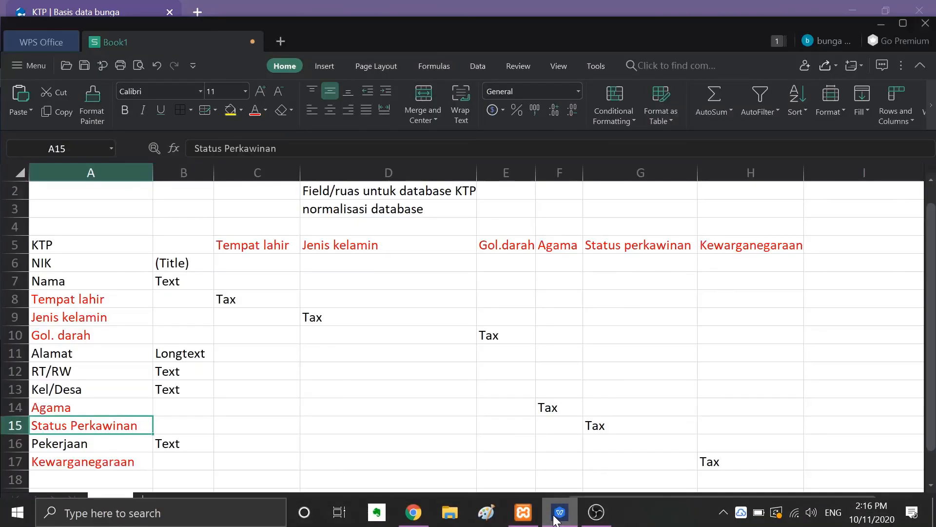
left_click(560, 513)
left_click(470, 395)
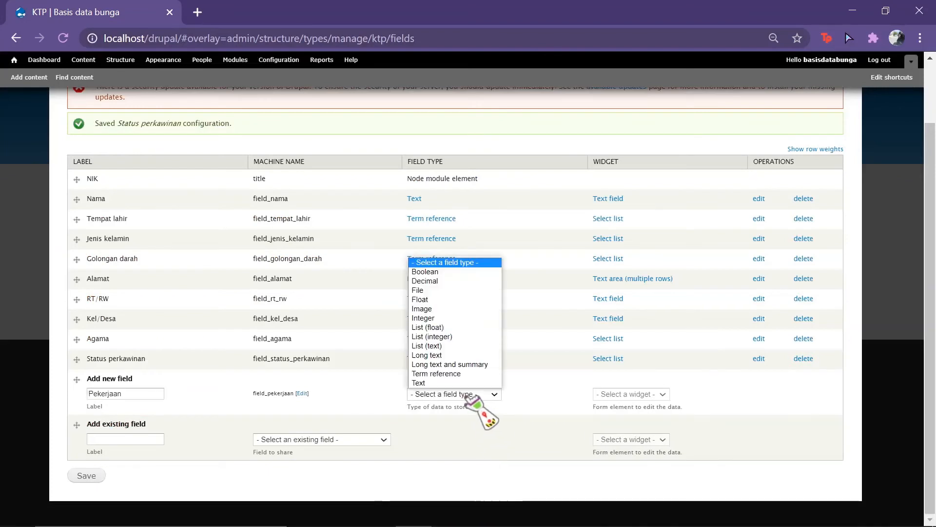
left_click(460, 382)
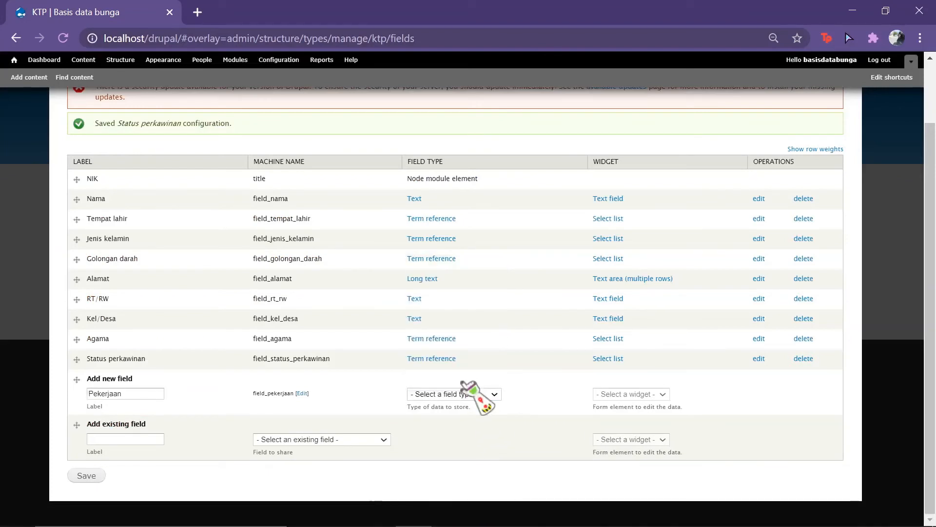
left_click(97, 479)
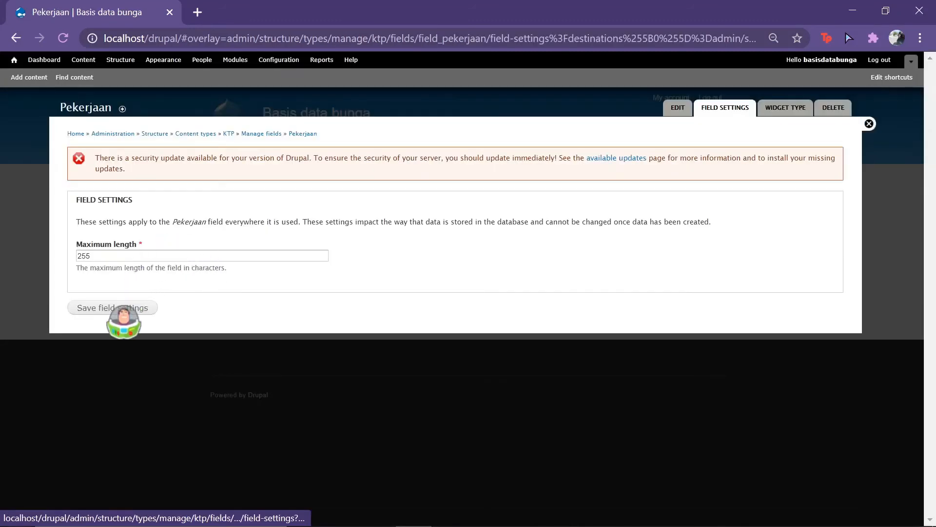
Step: Keep Pekerjaan's 255-character maximum length, mark it required, and save its settings
left_click(119, 308)
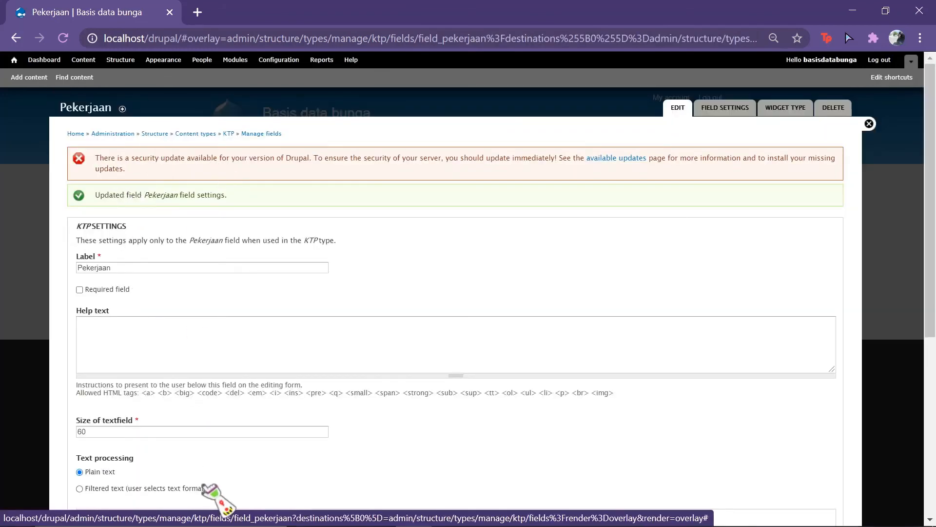
left_click(79, 289)
scroll(210, 414, "down", 6)
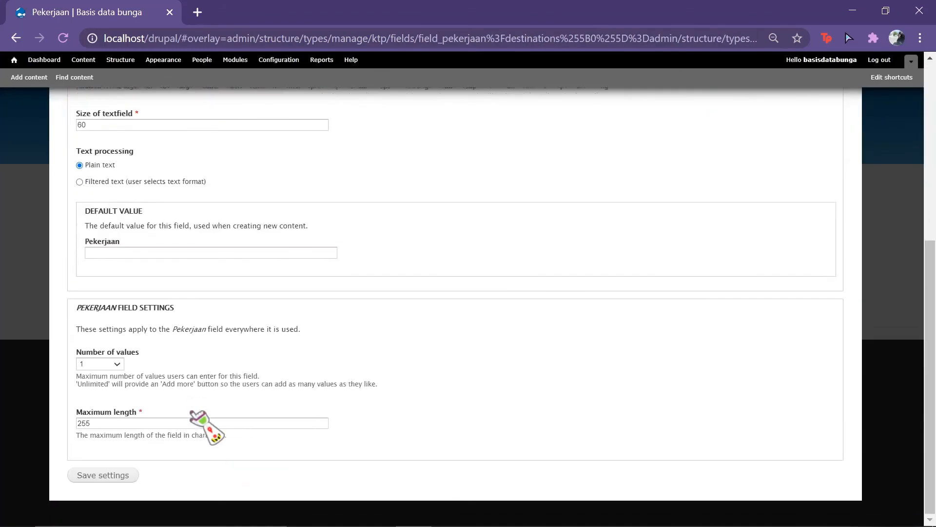
left_click(106, 476)
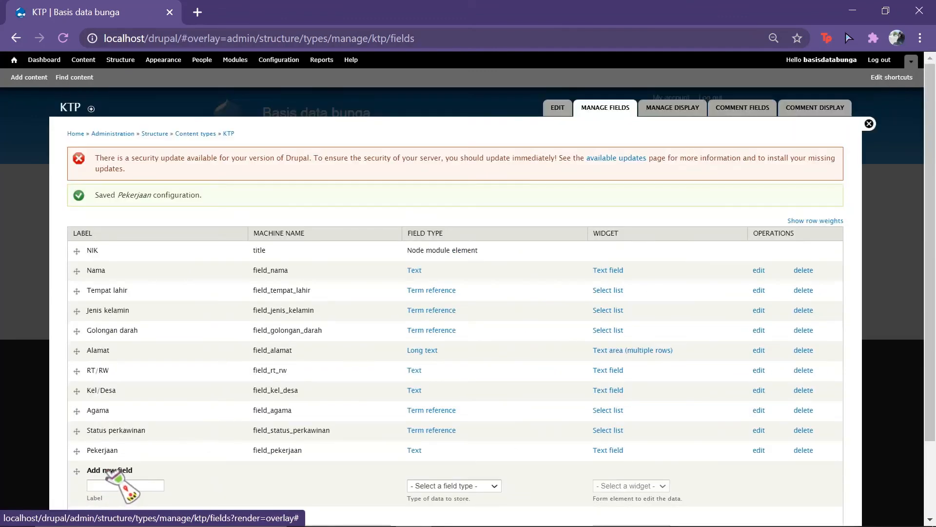
scroll(106, 470, "down", 3)
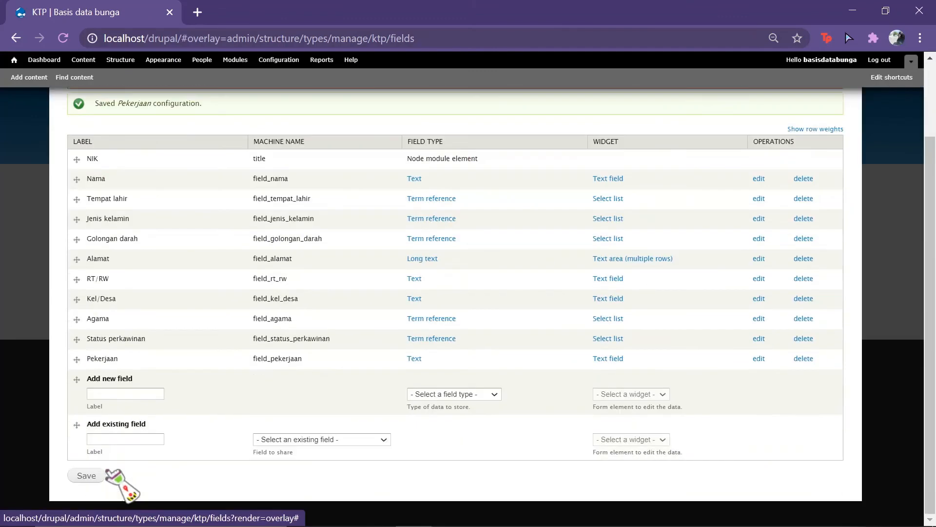
Step: Create a new 'Kewarganegaraan' field of type Term reference
left_click(145, 393)
type("Kewarganegaraan")
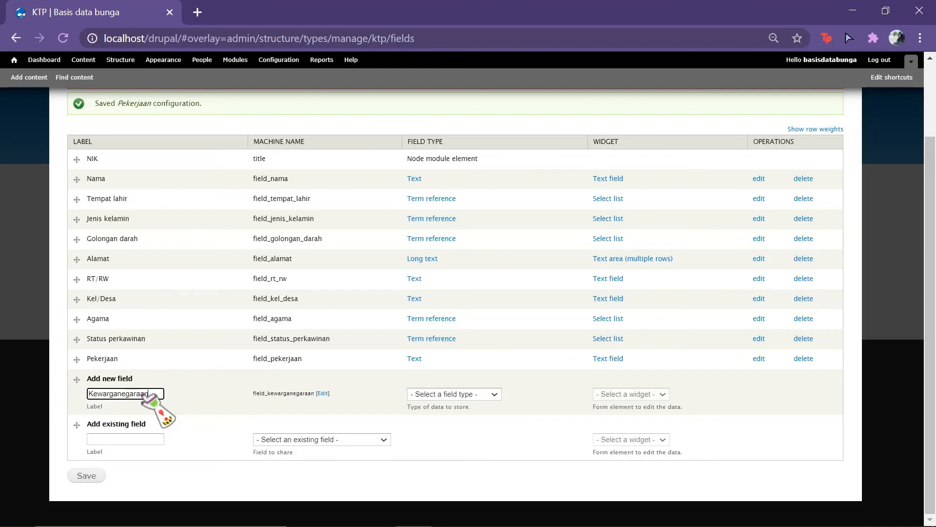
left_click(495, 394)
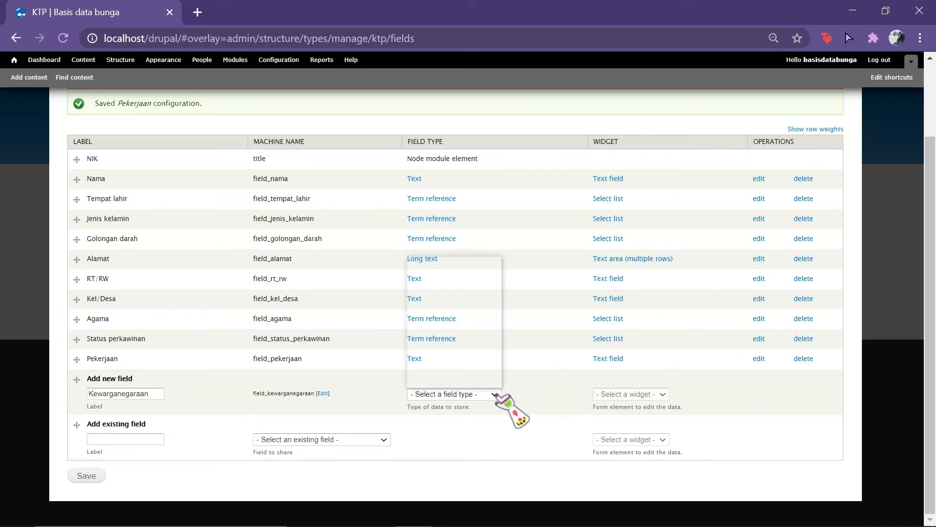
left_click(483, 374)
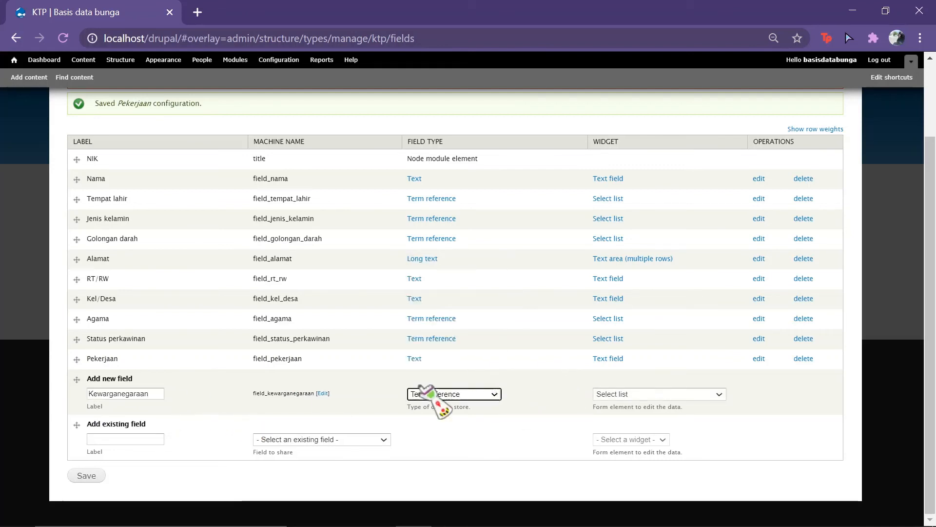
left_click(81, 478)
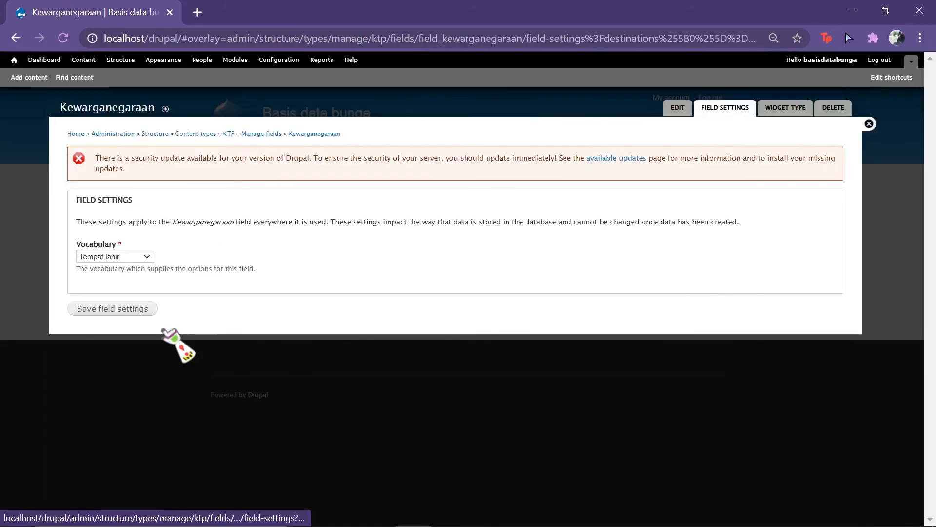
Step: Link it to the Kewarganegaraan vocabulary, mark it required, and save the KTP field list
left_click(141, 256)
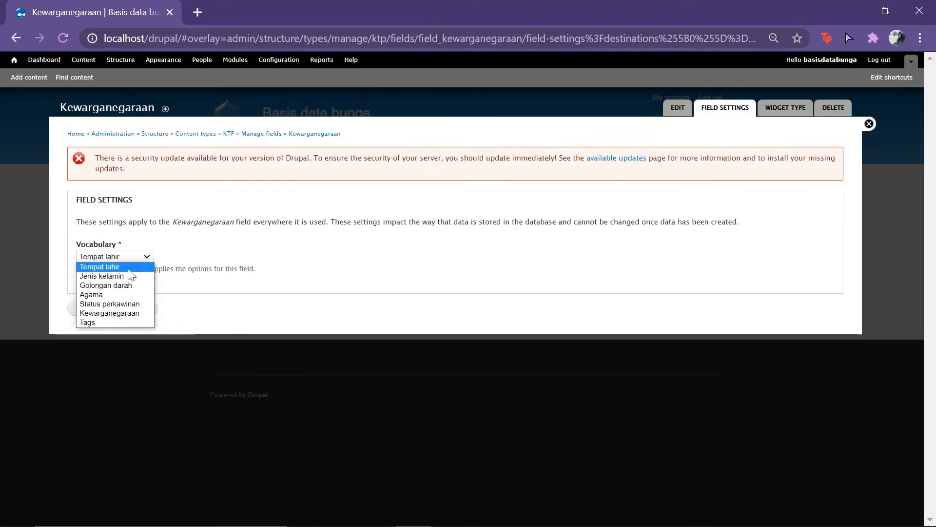
left_click(125, 314)
left_click(112, 309)
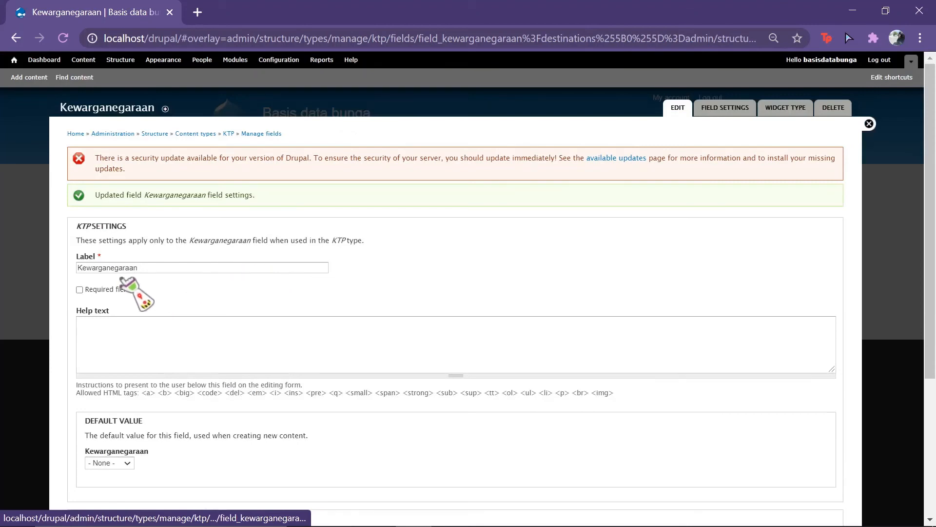
left_click(80, 289)
scroll(317, 434, "down", 4)
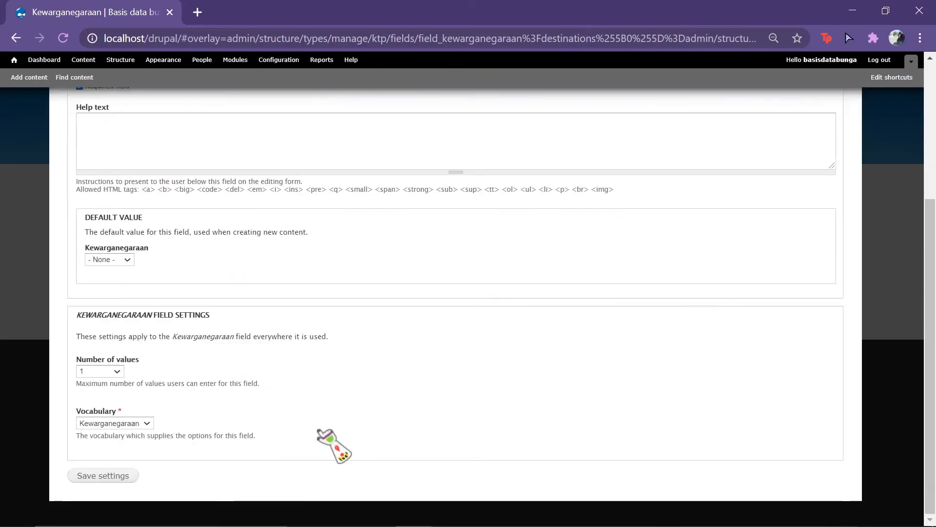
left_click(102, 476)
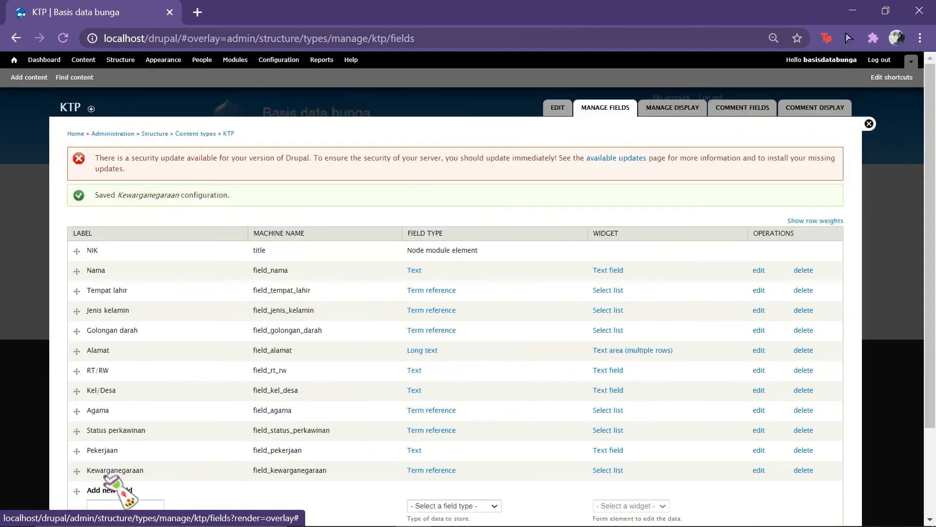
scroll(270, 425, "down", 3)
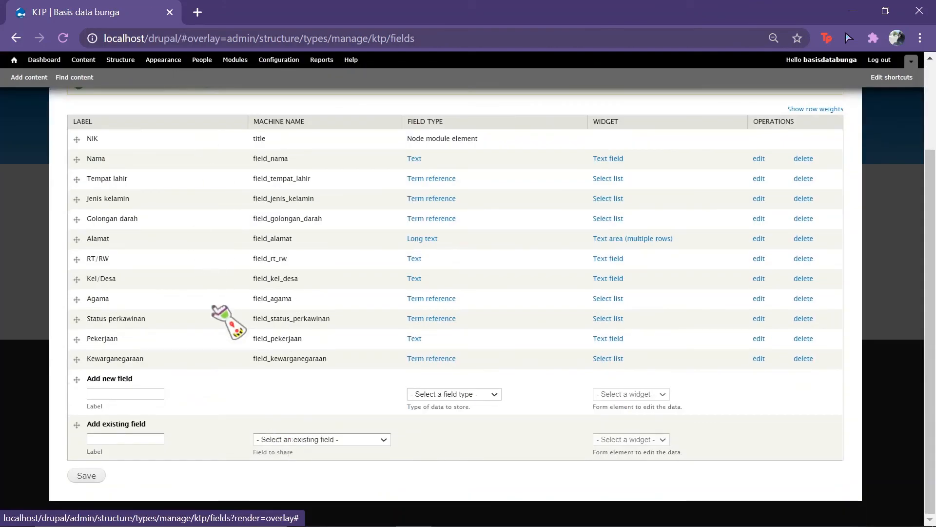
left_click(82, 477)
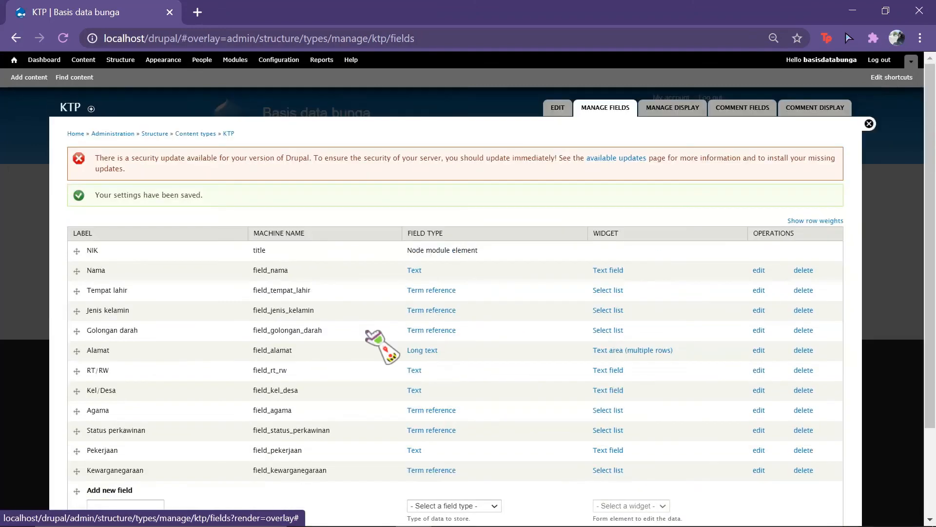
Step: Close the administration overlay to return to the Basis data bunga front page
left_click(861, 124)
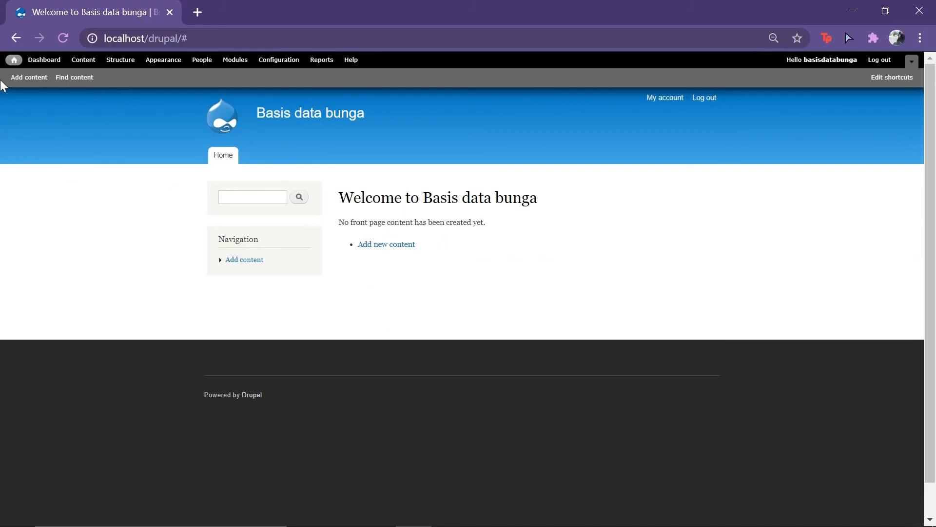
Step: Start a new KTP entry and fill in the NIK number
left_click(33, 78)
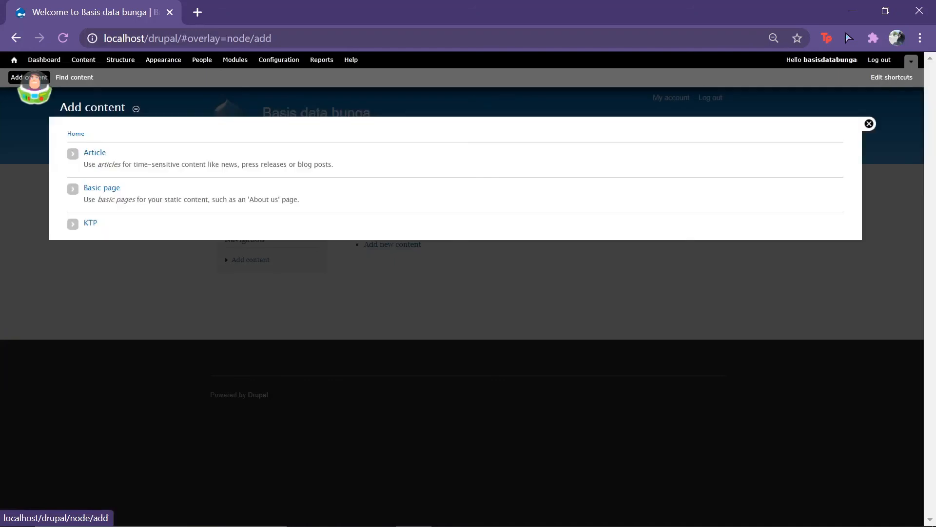
left_click(92, 222)
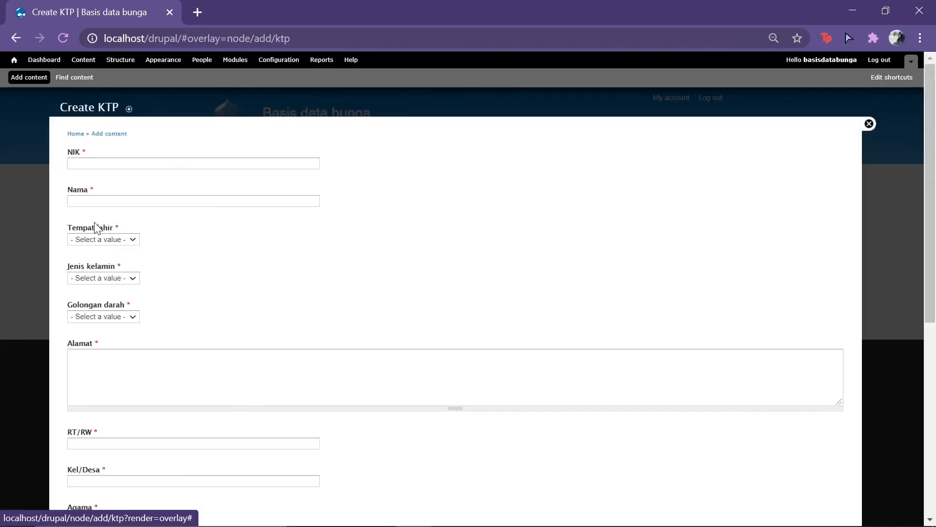
left_click(137, 163)
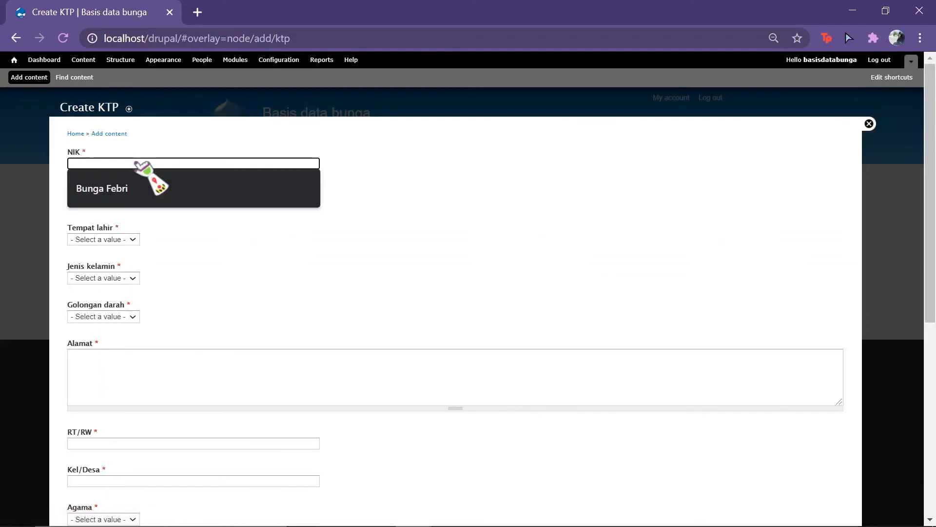
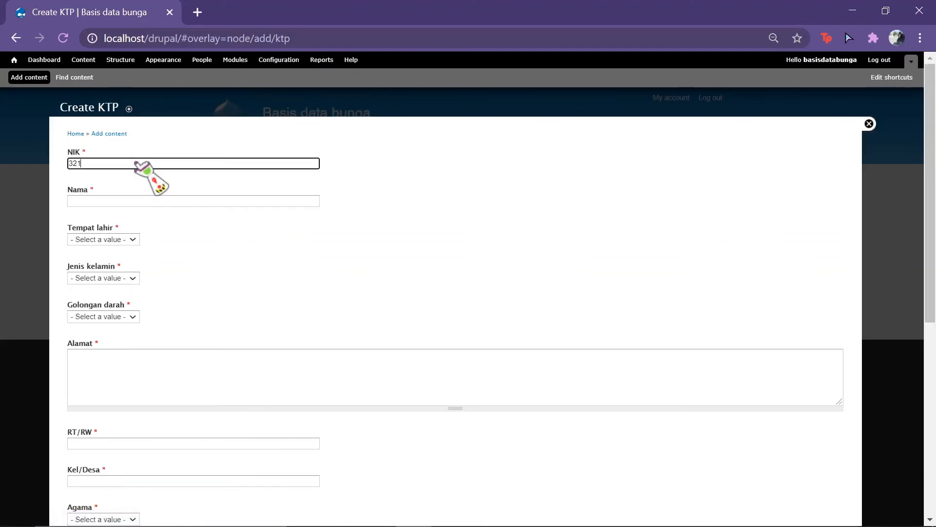
left_click(142, 205)
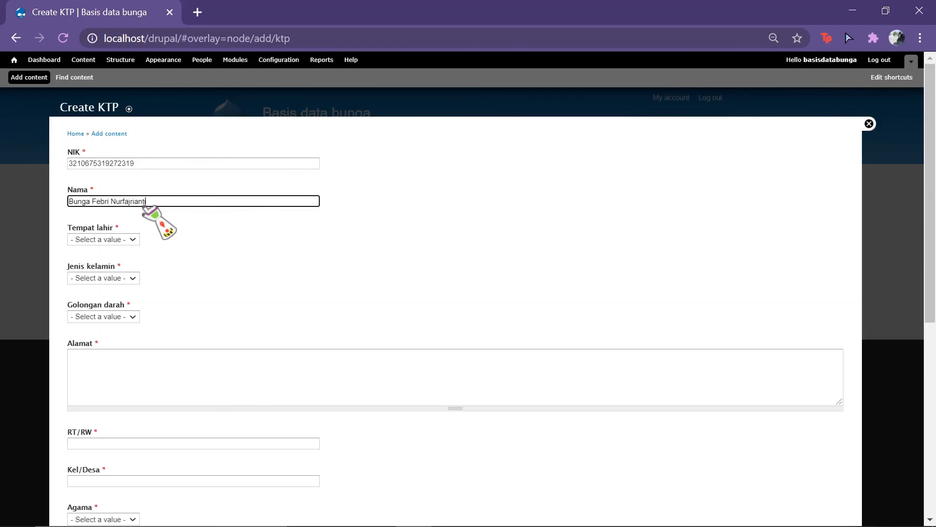
Step: Set birthplace to Bekasi, gender to Perempuan and blood type to O
left_click(125, 240)
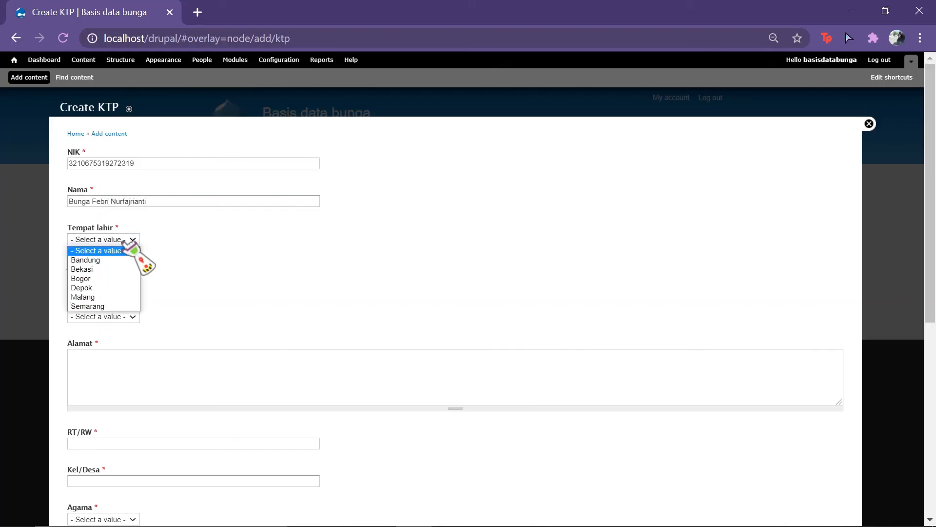
left_click(125, 269)
left_click(127, 277)
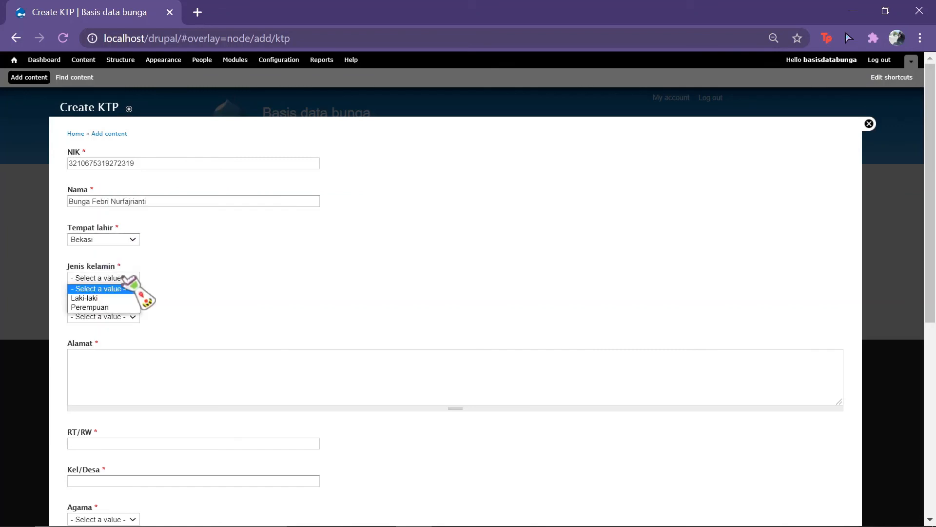
left_click(133, 305)
left_click(135, 317)
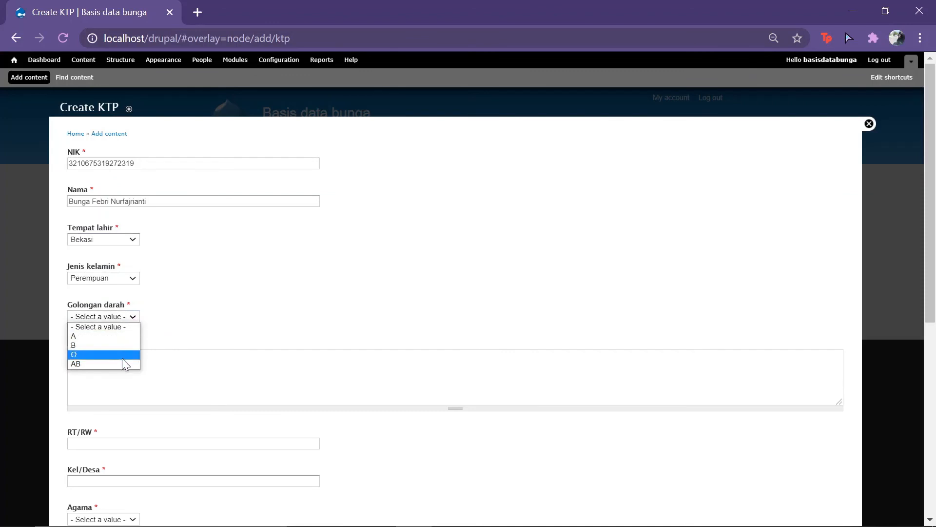
left_click(122, 351)
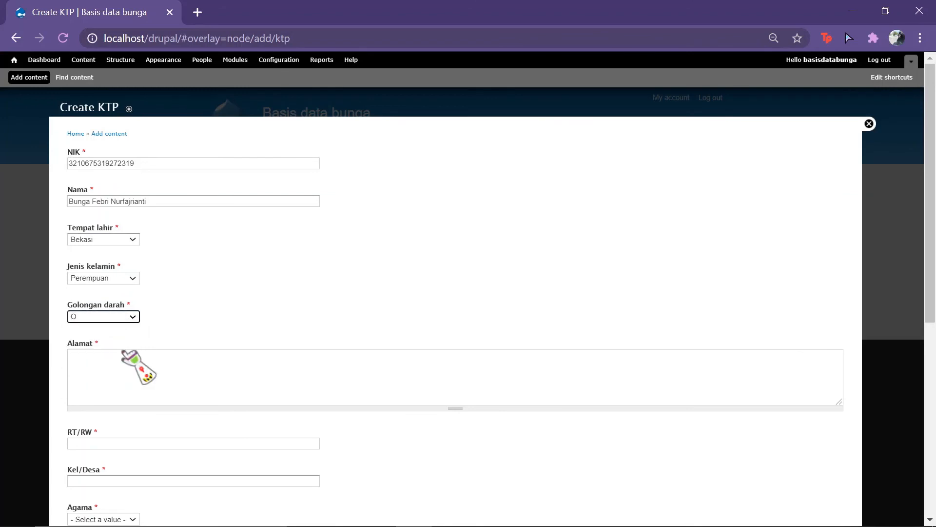
left_click(133, 366)
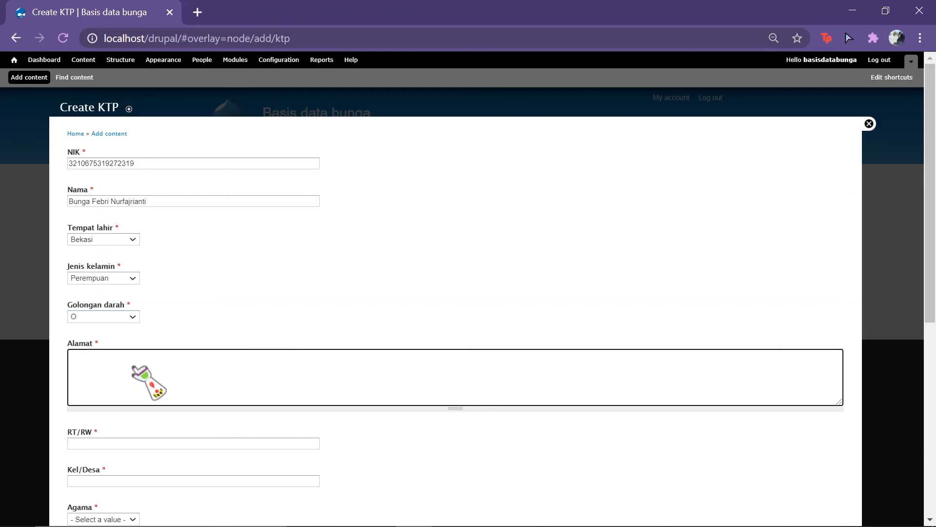
Step: Fill in the Alamat address, RT/RW and Kel/Desa fields of the KTP form
scroll(139, 341, "down", 3)
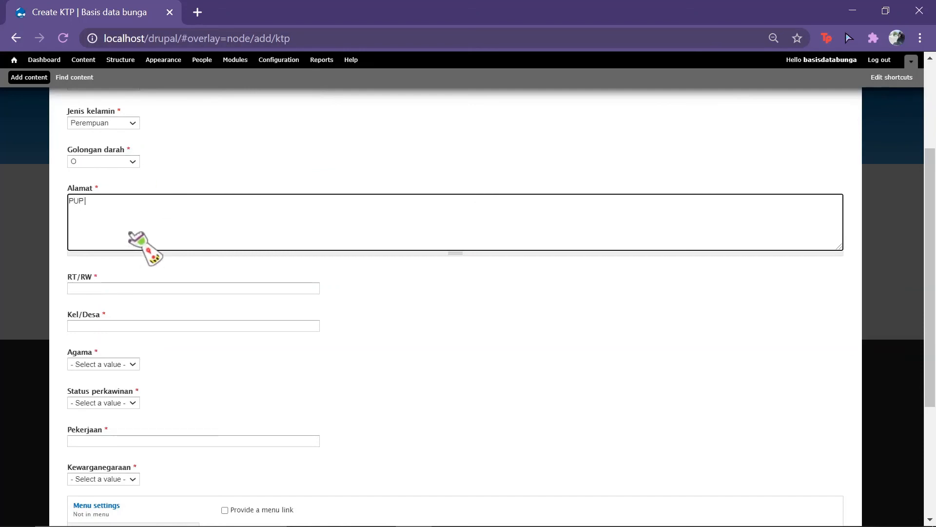
type("tor V")
left_click(146, 288)
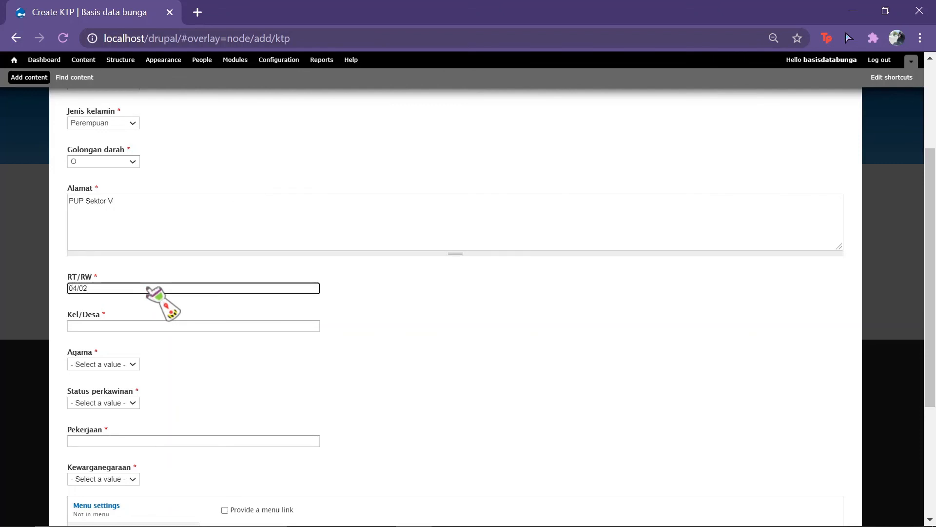
left_click(152, 325)
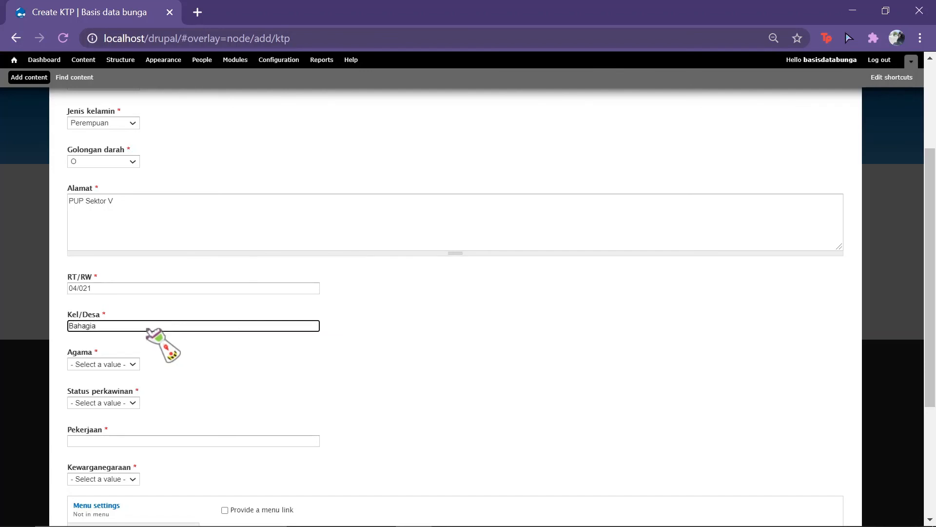
Step: Set the religion to Islam and the marital status to Belum kawin
left_click(118, 364)
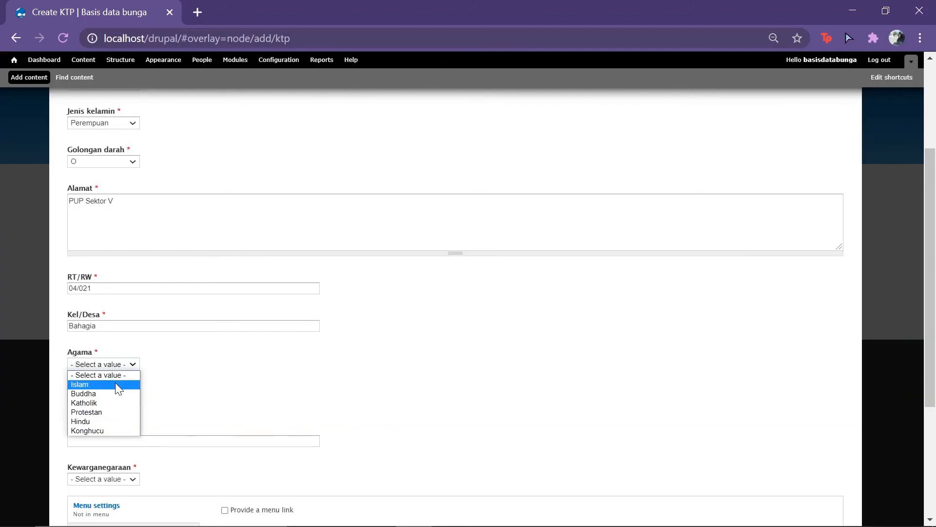
left_click(117, 385)
scroll(189, 395, "down", 4)
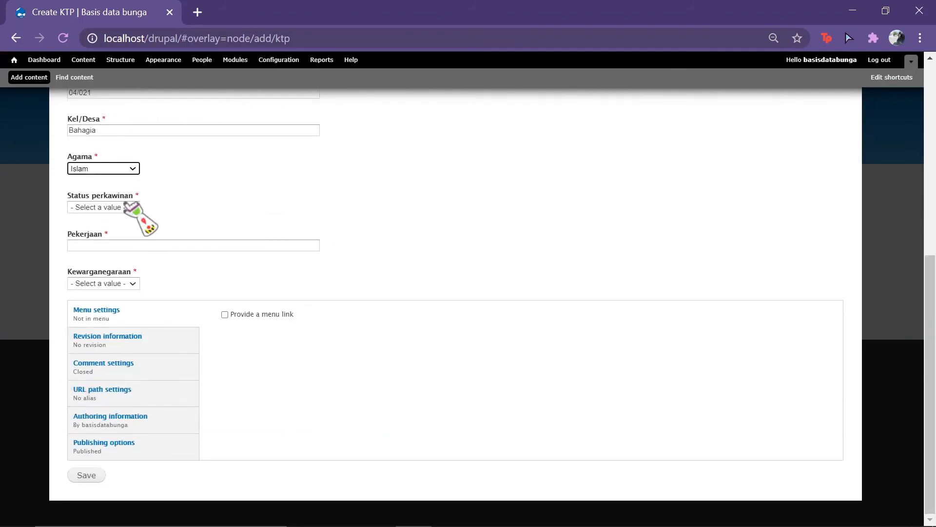
left_click(134, 207)
left_click(116, 230)
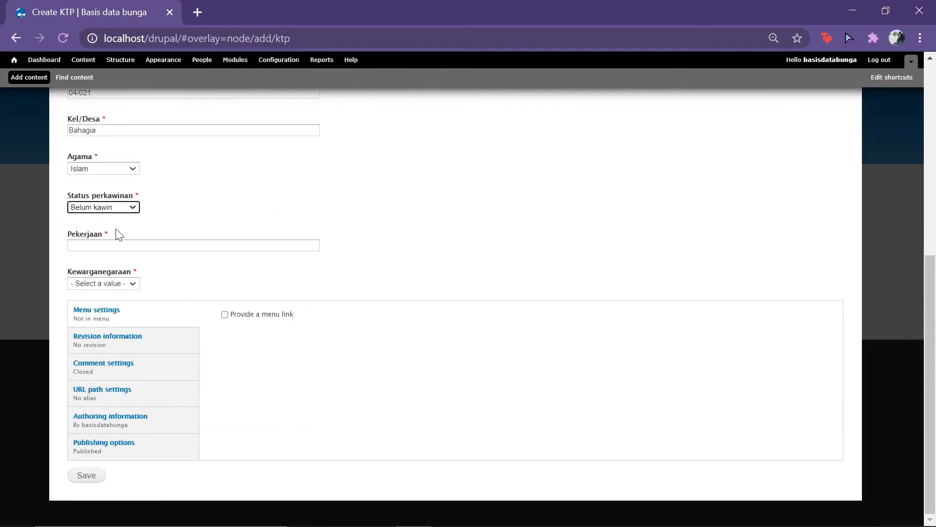
Step: Enter Mahasiswa as the occupation and choose Indonesia for Kewarganegaraan
left_click(122, 246)
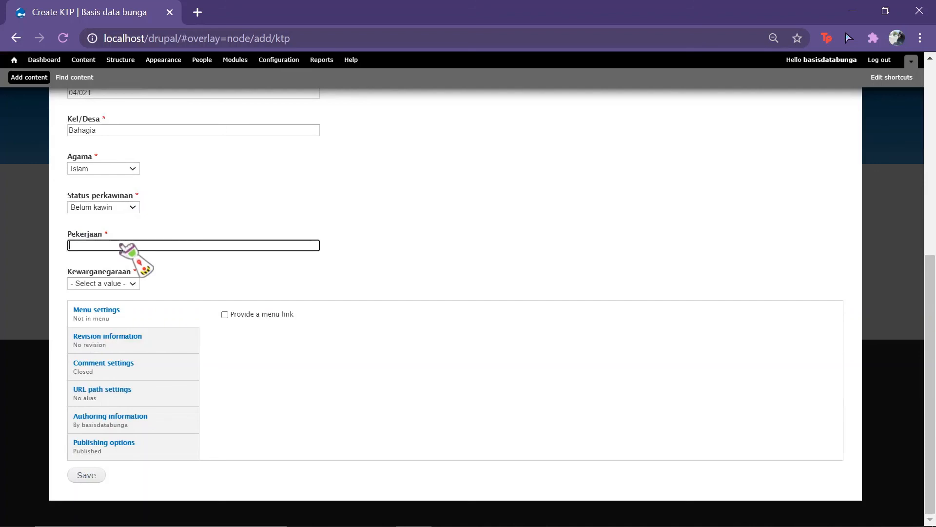
type("Mahasiswa")
left_click(127, 285)
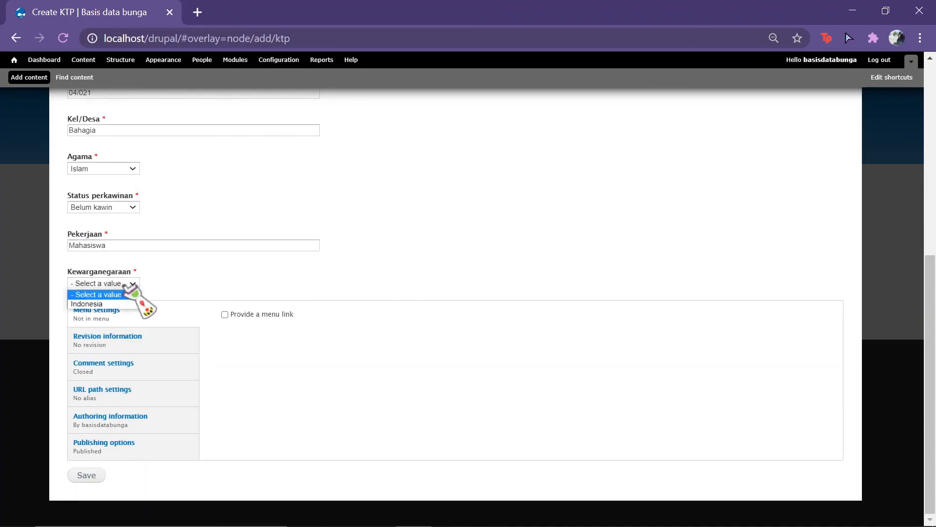
left_click(122, 305)
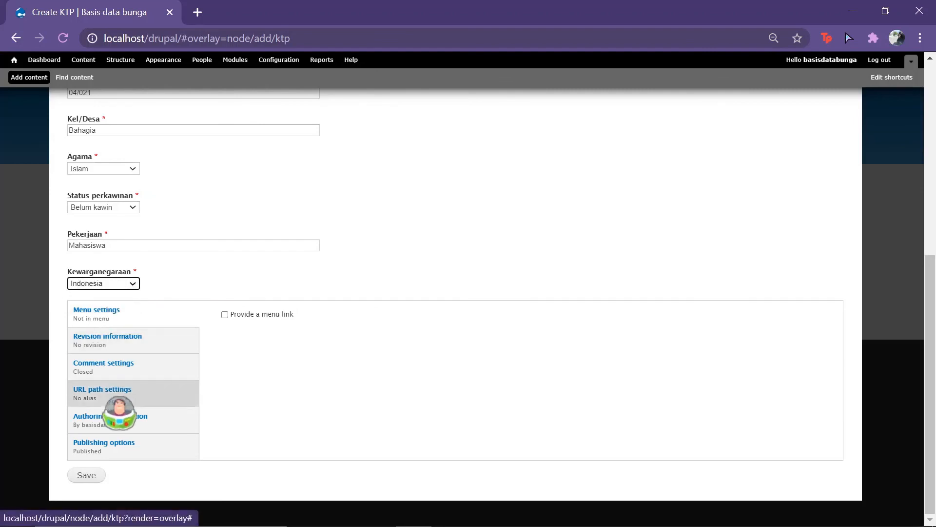
Step: Save the KTP entry and review node 1, with Islam, Mahasiswa and Indonesia shown
left_click(93, 477)
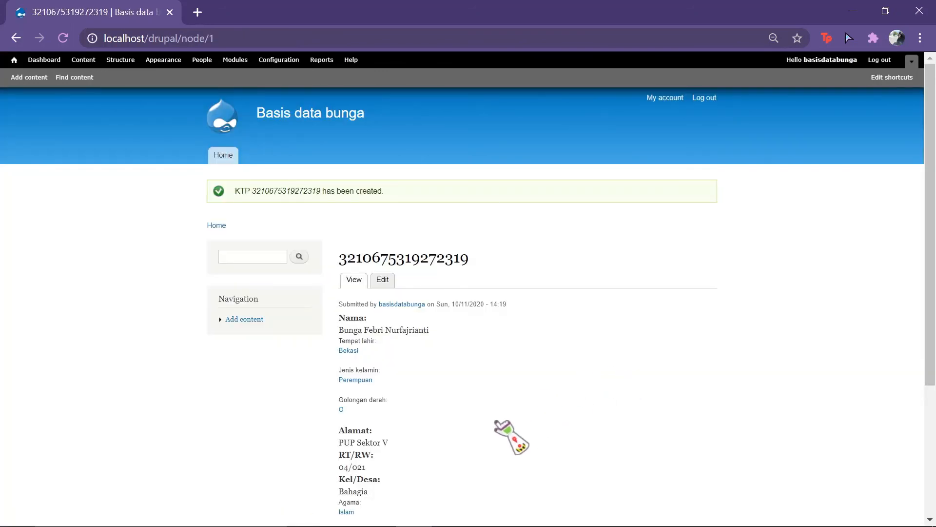
scroll(496, 421, "down", 3)
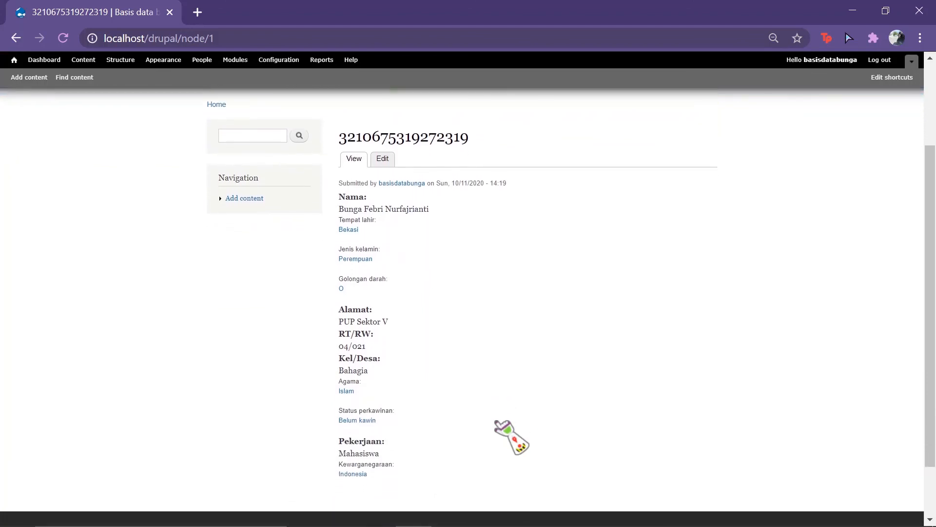
scroll(496, 422, "up", 1)
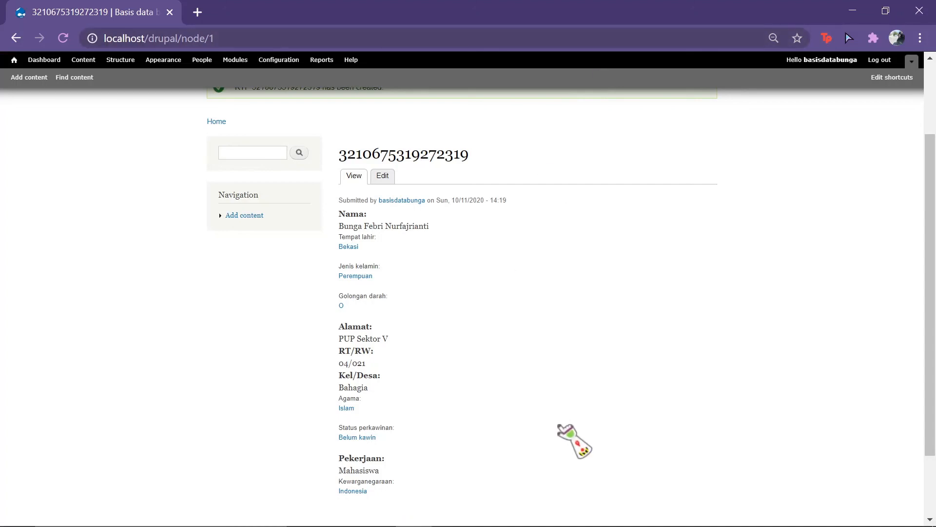
scroll(556, 425, "up", 3)
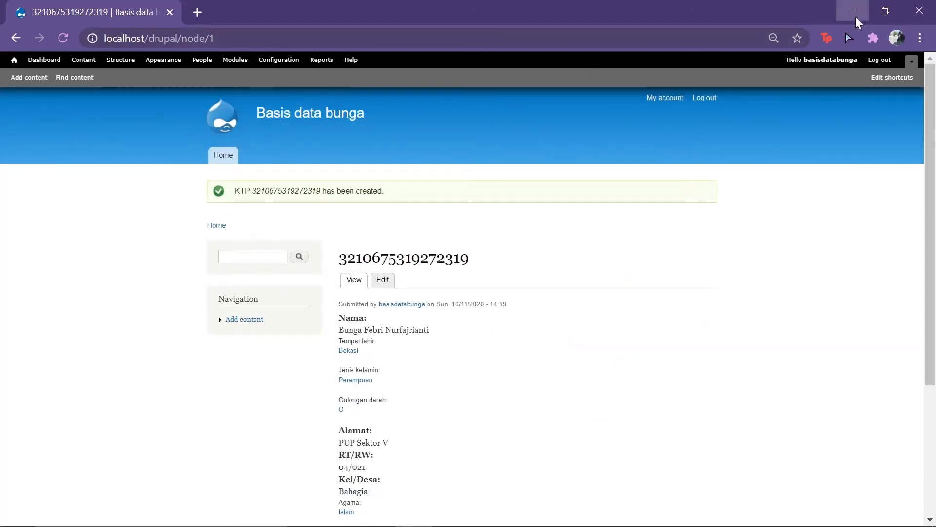
Step: Minimize Chrome and the XAMPP Control Panel, returning to the OBS Studio window
left_click(856, 17)
left_click(408, 12)
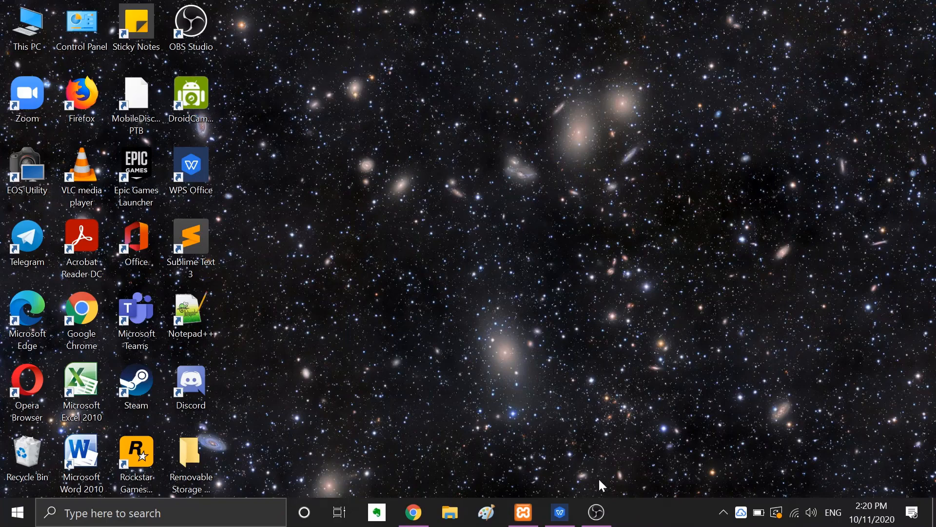
left_click(600, 512)
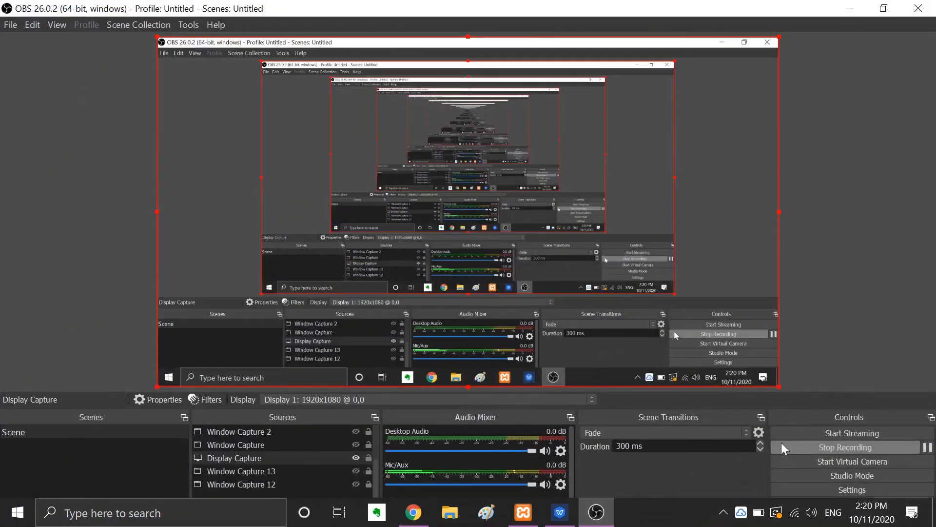